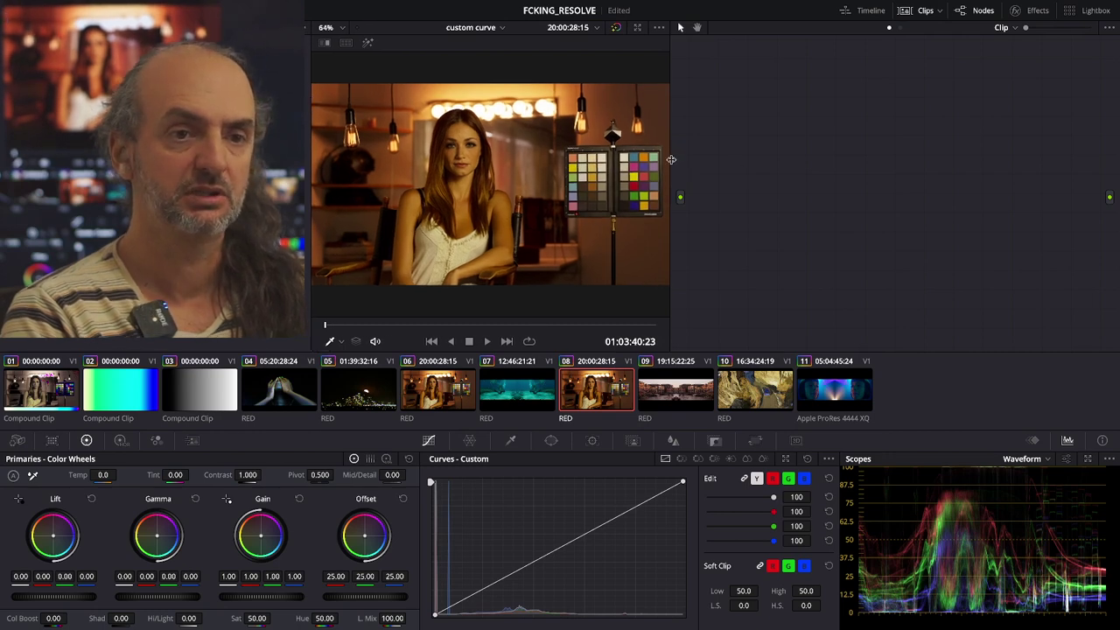
Hide the clip thumbnail strip, widen the viewer and save the project.
{"action": "left_click_drag", "start_coordinate": [671, 159], "coordinate": [768, 159]}
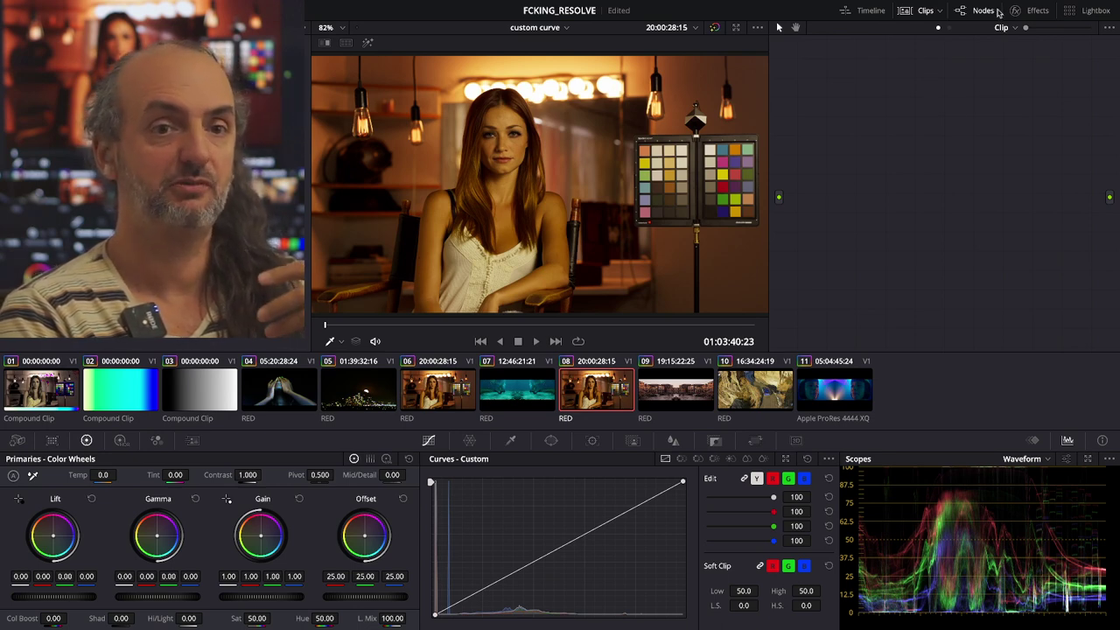
{"action": "left_click", "coordinate": [922, 10]}
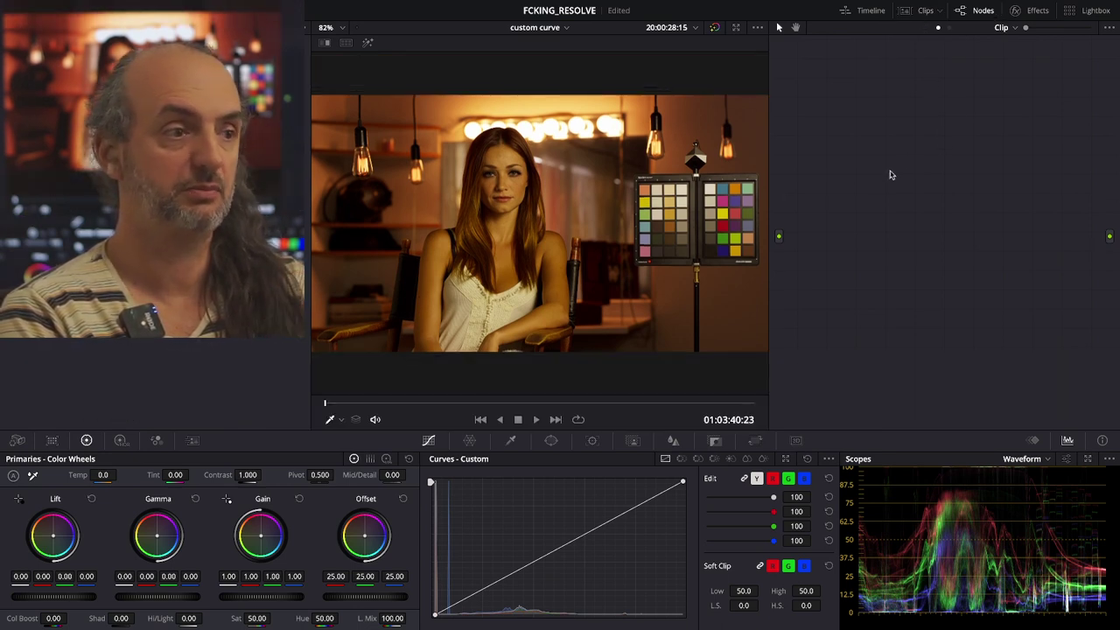
{"action": "left_click_drag", "start_coordinate": [767, 171], "coordinate": [897, 171]}
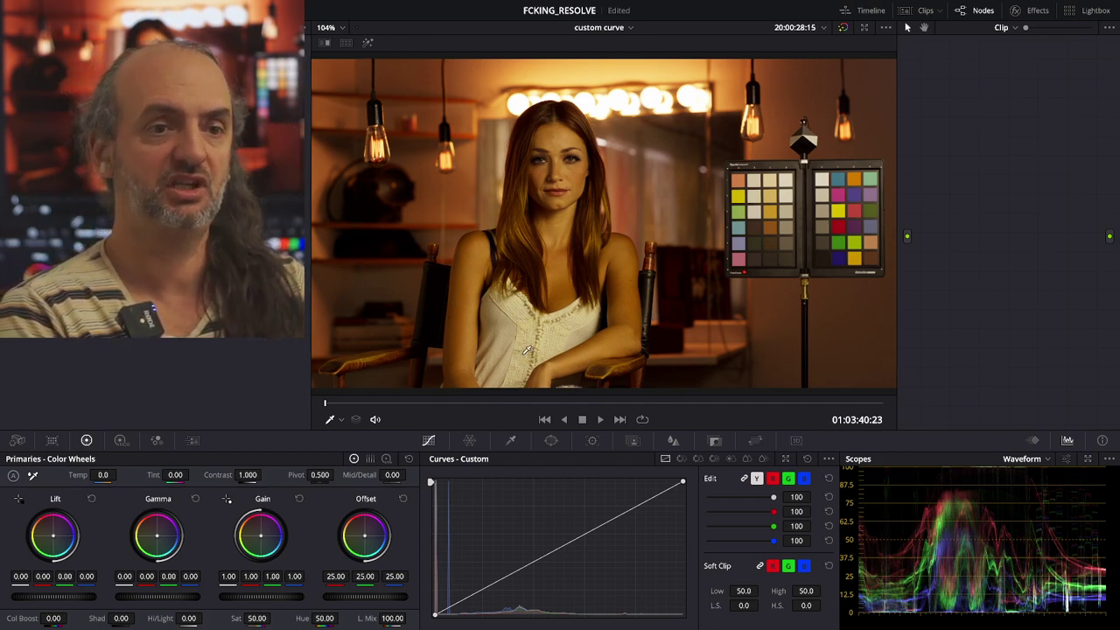
{"action": "key", "text": "ctrl+s"}
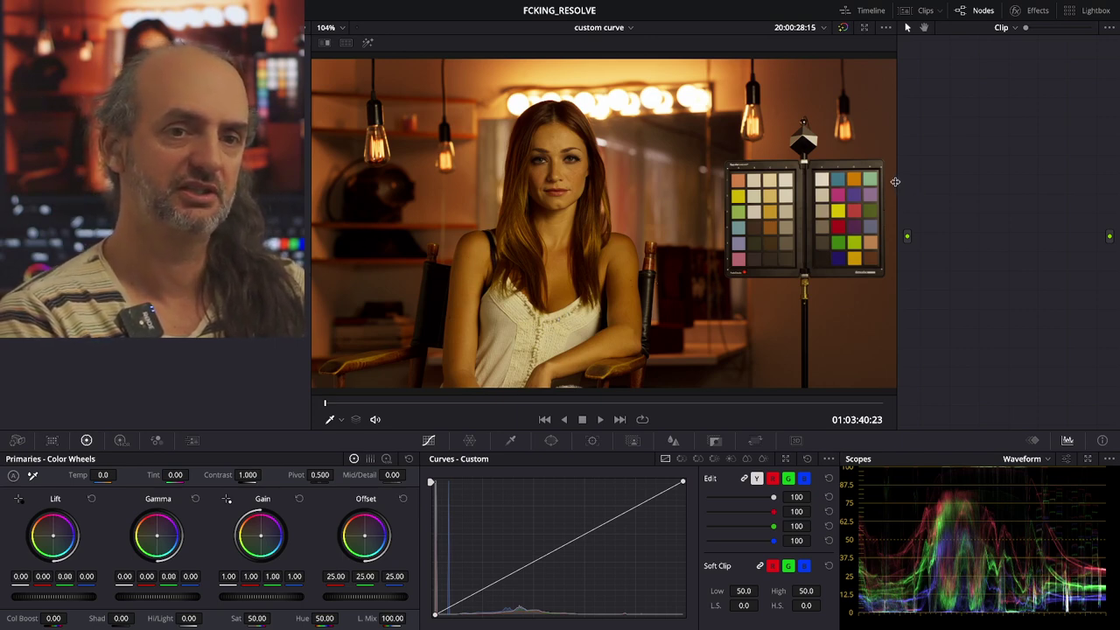
Narrow the viewer to give the node graph more room and add a first corrector node to the empty graph.
{"action": "left_click_drag", "start_coordinate": [896, 186], "coordinate": [728, 194]}
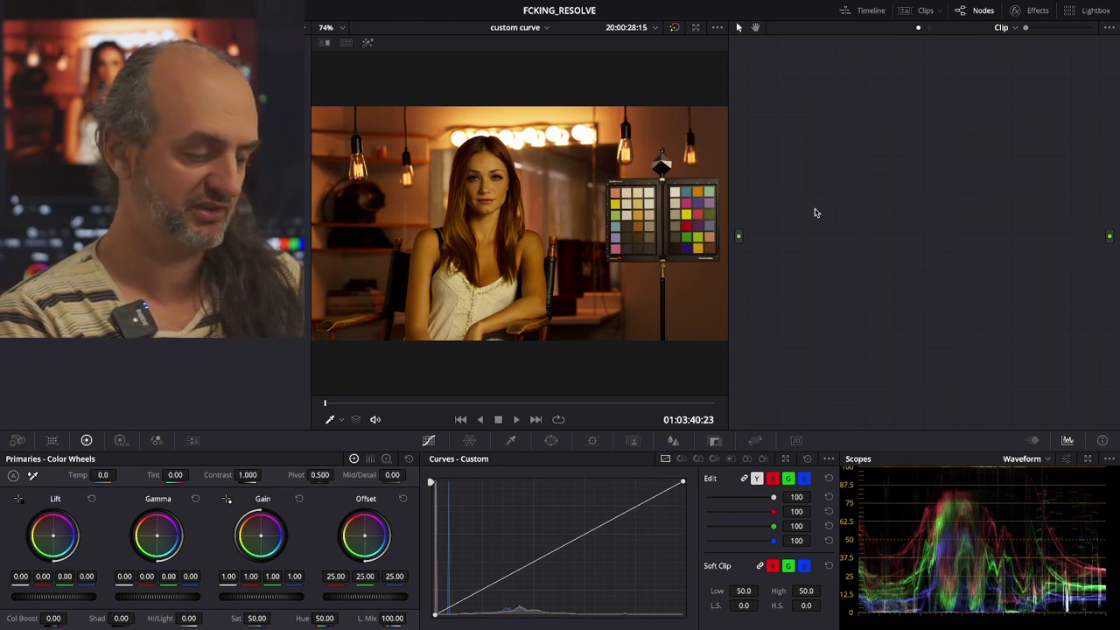
{"action": "left_click_drag", "start_coordinate": [844, 162], "coordinate": [838, 183]}
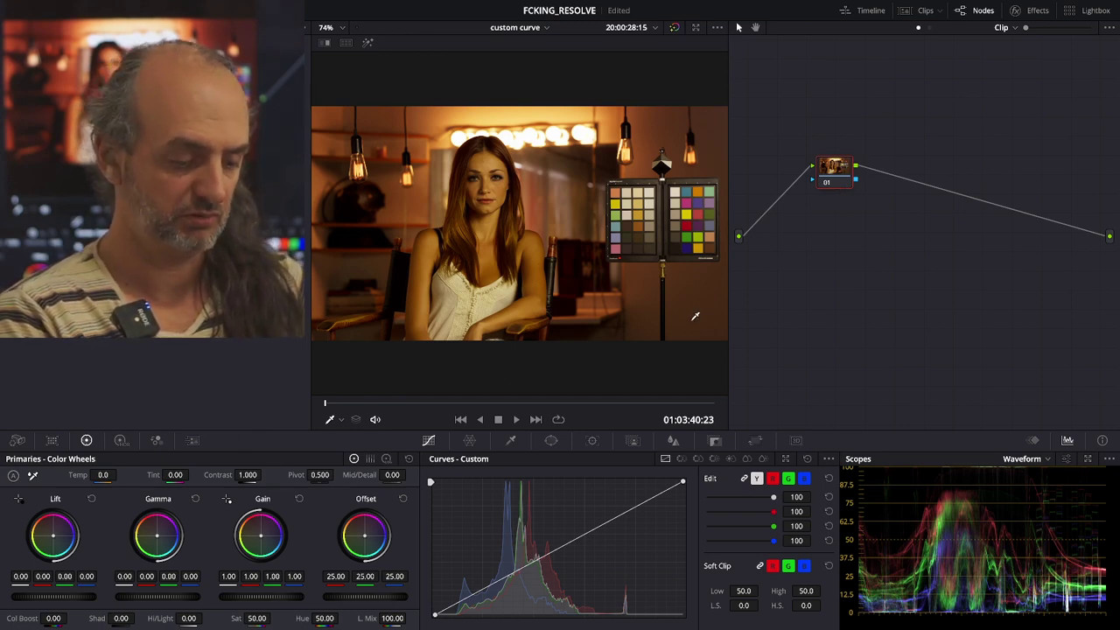
Check the colour science and transform options in the project's Color Management settings, leaving them unaltered.
{"action": "key", "text": "shift+9"}
{"action": "left_click", "coordinate": [343, 166]}
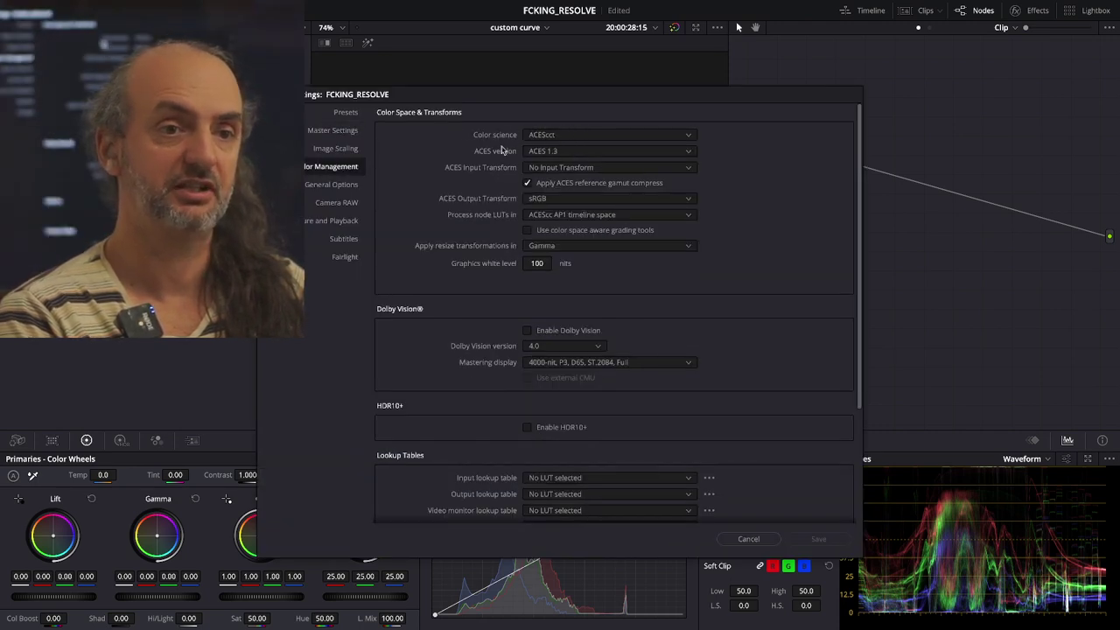
{"action": "left_click", "coordinate": [754, 539]}
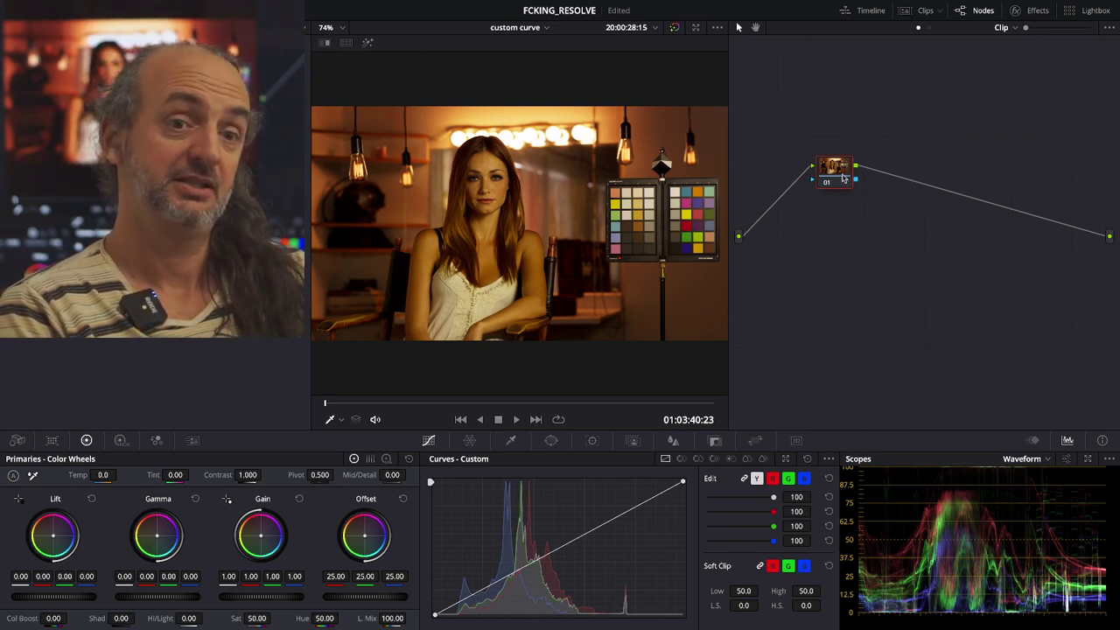
Try cooling the warm image with the Gain colour wheel on node 01, and reset Gain.
{"action": "left_click_drag", "start_coordinate": [845, 182], "coordinate": [829, 214]}
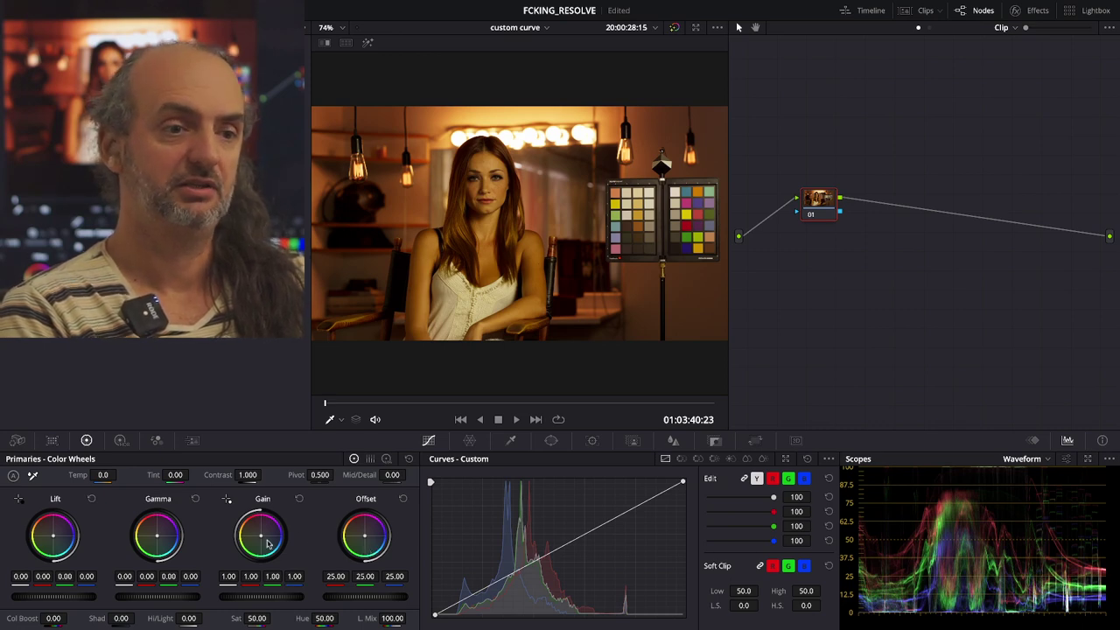
{"action": "left_click_drag", "start_coordinate": [269, 542], "coordinate": [262, 532]}
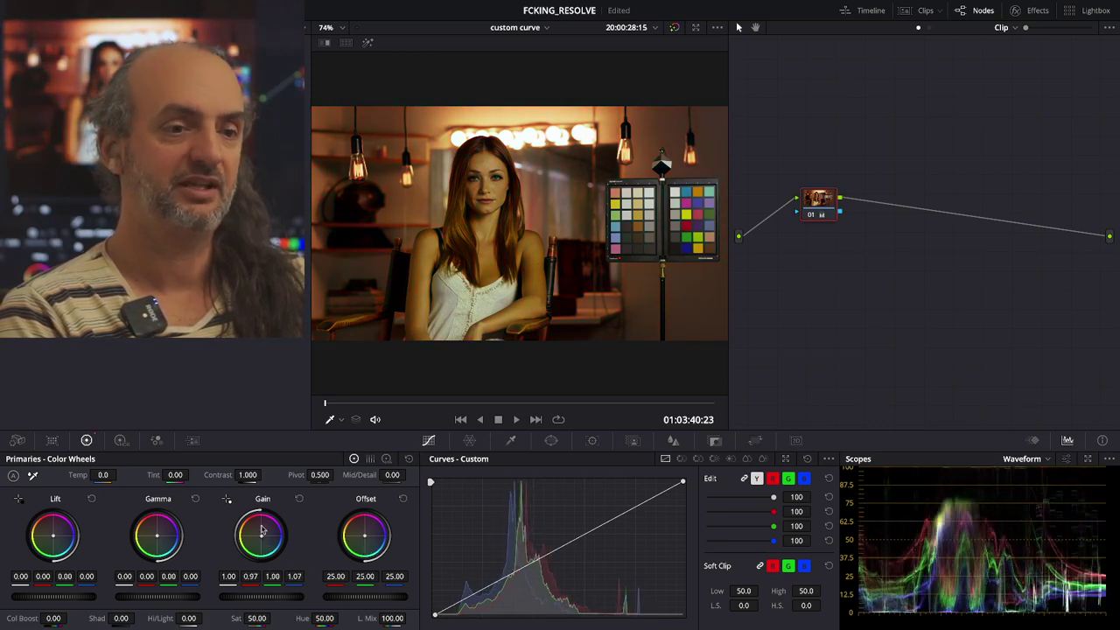
{"action": "left_click", "coordinate": [298, 497]}
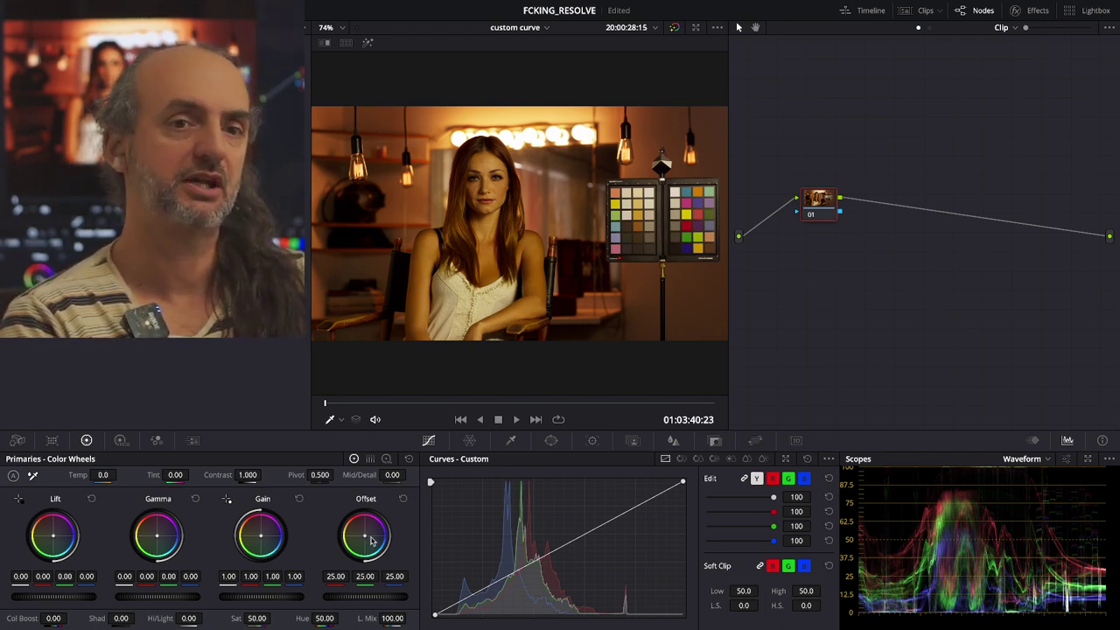
Switch the scope to Vectorscope and cool the image with Offset on node 01 to about red 21.30, green 24.58, blue 31.91.
{"action": "left_click_drag", "start_coordinate": [369, 540], "coordinate": [376, 544]}
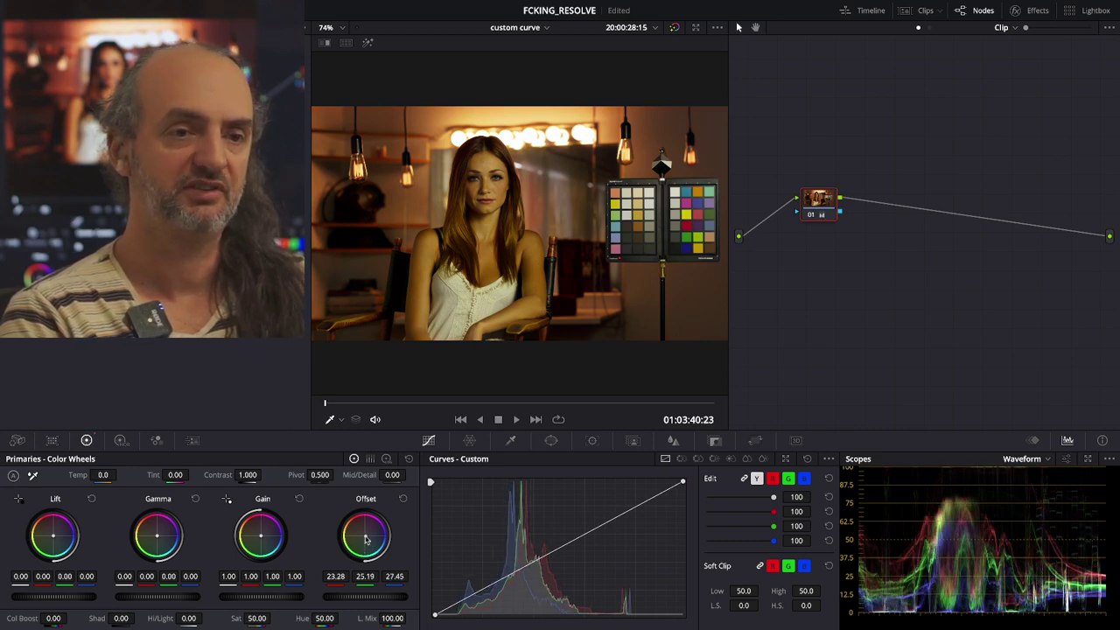
{"action": "left_click", "coordinate": [1025, 461]}
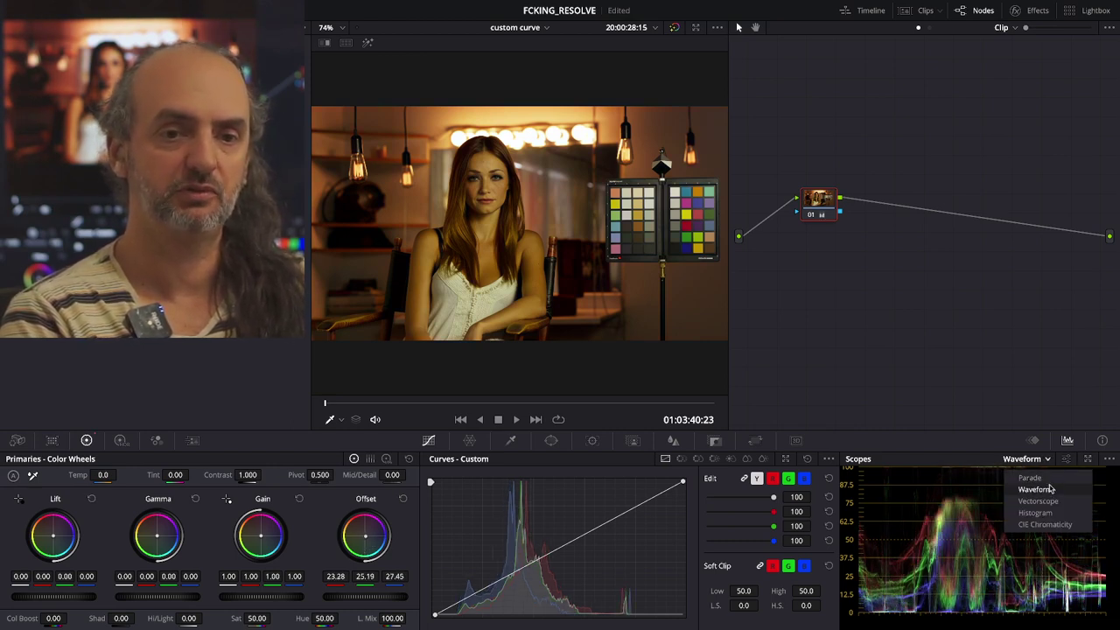
{"action": "left_click", "coordinate": [1037, 501]}
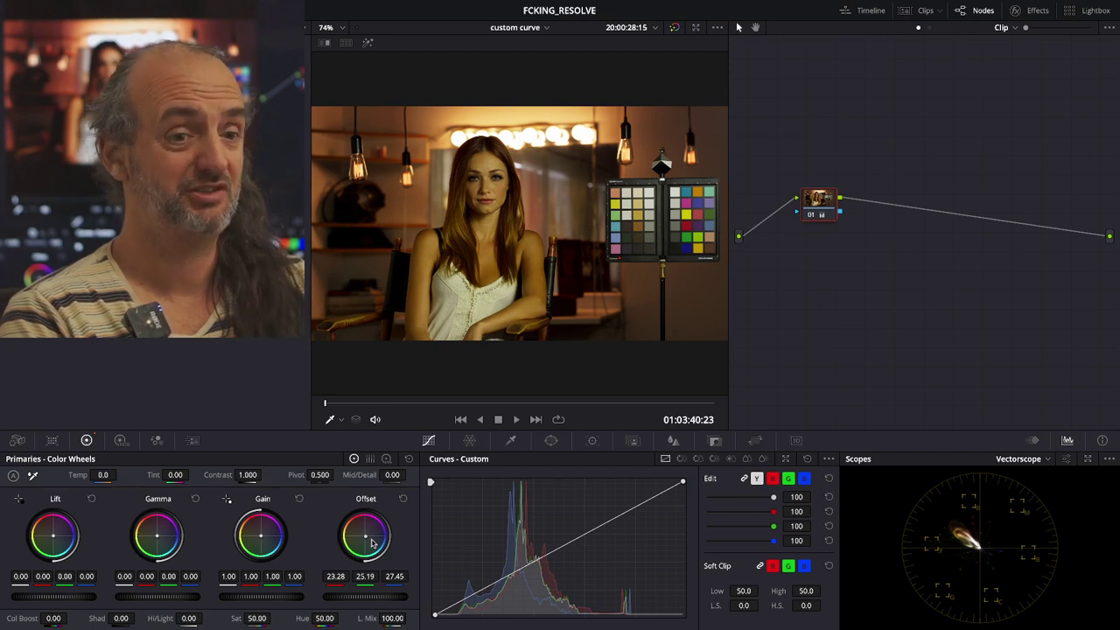
{"action": "left_click_drag", "start_coordinate": [370, 542], "coordinate": [383, 550]}
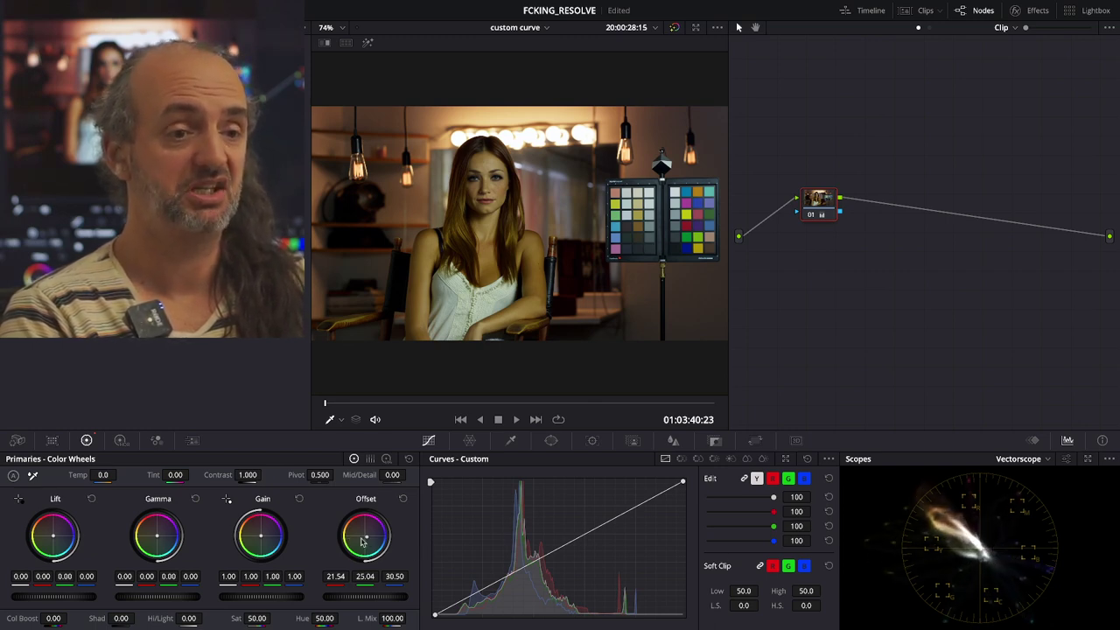
{"action": "left_click_drag", "start_coordinate": [363, 541], "coordinate": [365, 542]}
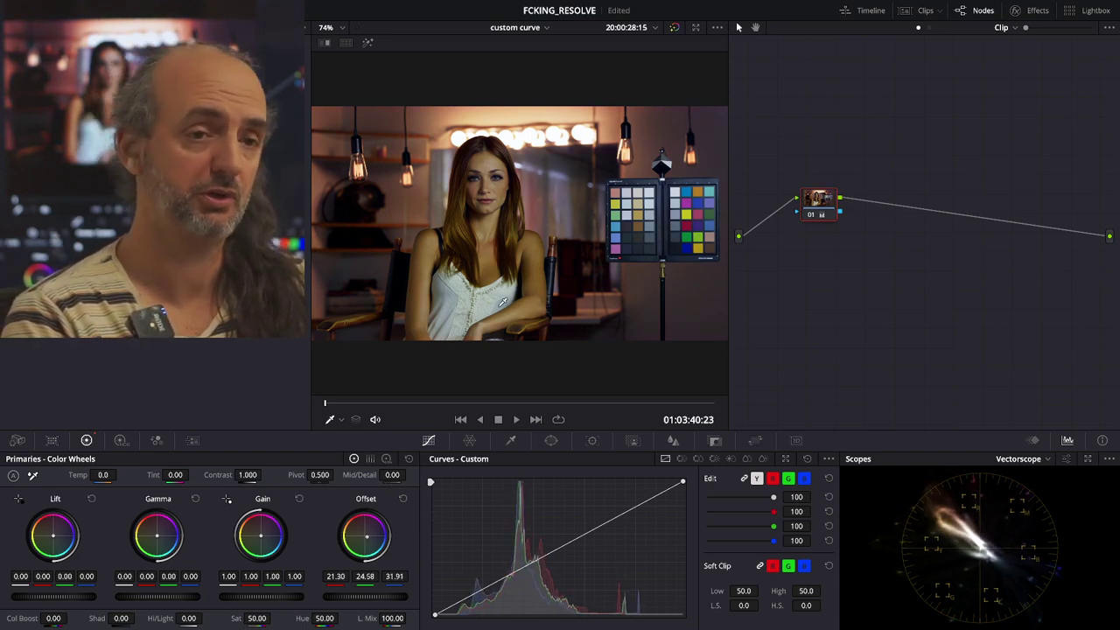
Fine-tune node 01's Offset against the woman's white top to about red 21.40, green 24.35, blue 30.72.
{"action": "scroll", "coordinate": [489, 319], "scroll_direction": "up", "scroll_amount": 2}
{"action": "scroll", "coordinate": [482, 318], "scroll_direction": "up", "scroll_amount": 3}
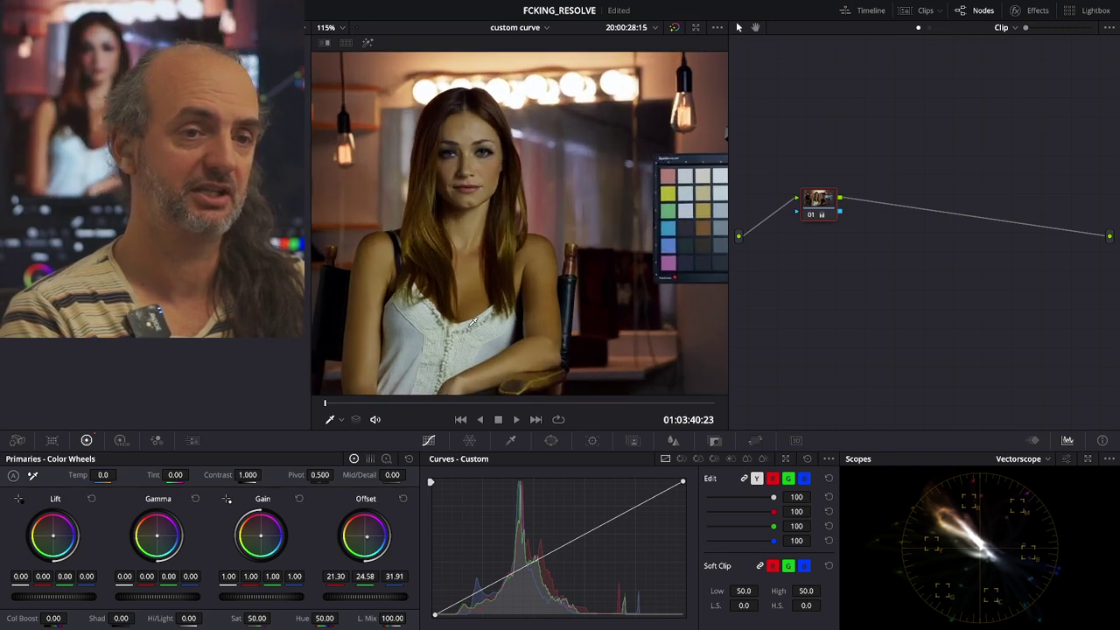
{"action": "left_click_drag", "start_coordinate": [449, 375], "coordinate": [433, 347]}
{"action": "left_click_drag", "start_coordinate": [366, 535], "coordinate": [370, 535]}
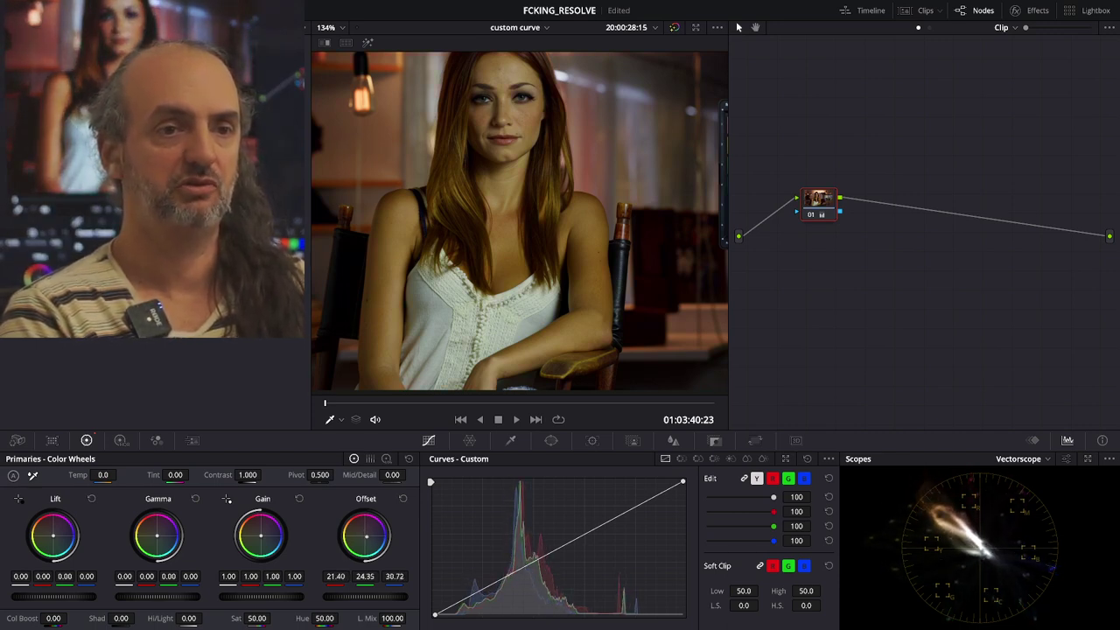
Compare the full frame with and without the balance by toggling node 01 off and on.
{"action": "scroll", "coordinate": [579, 270], "scroll_direction": "down", "scroll_amount": 5}
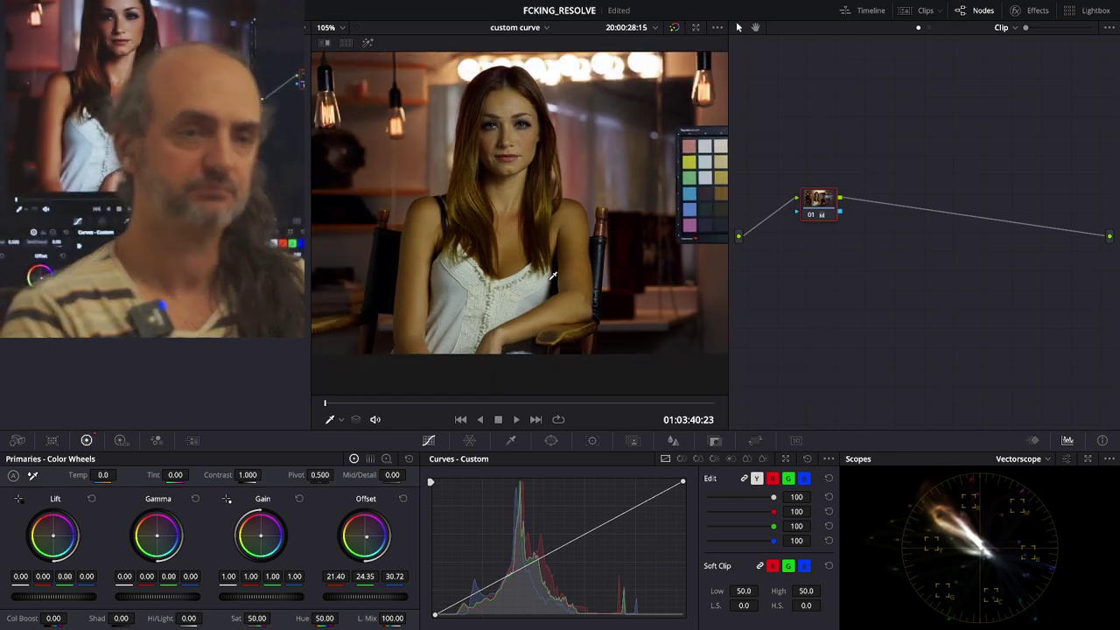
{"action": "scroll", "coordinate": [579, 270], "scroll_direction": "down", "scroll_amount": 2}
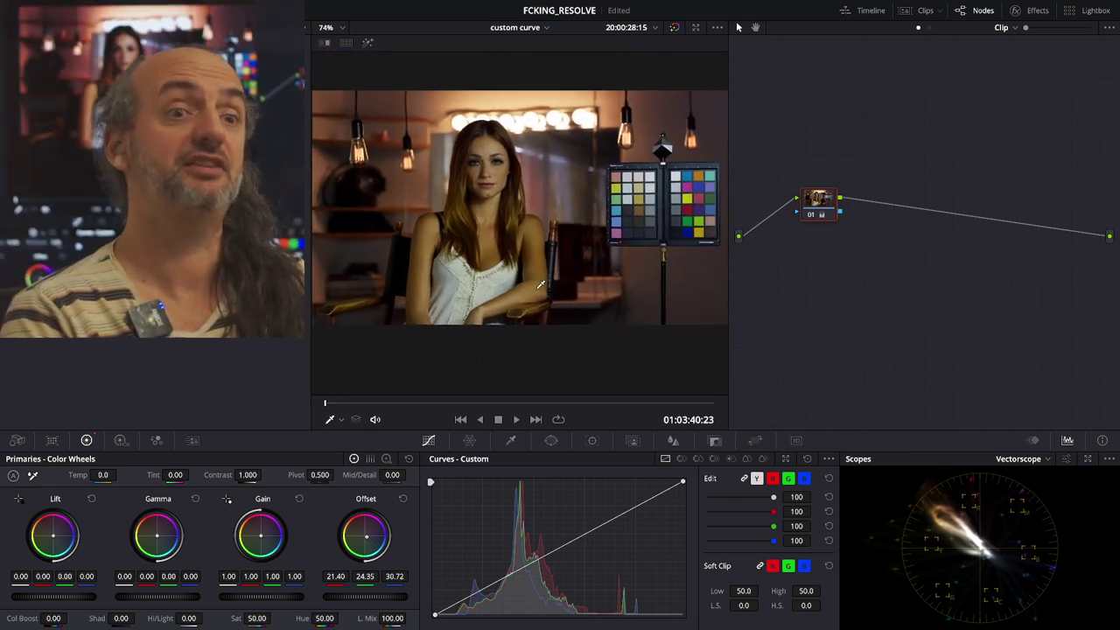
{"action": "left_click", "coordinate": [811, 216]}
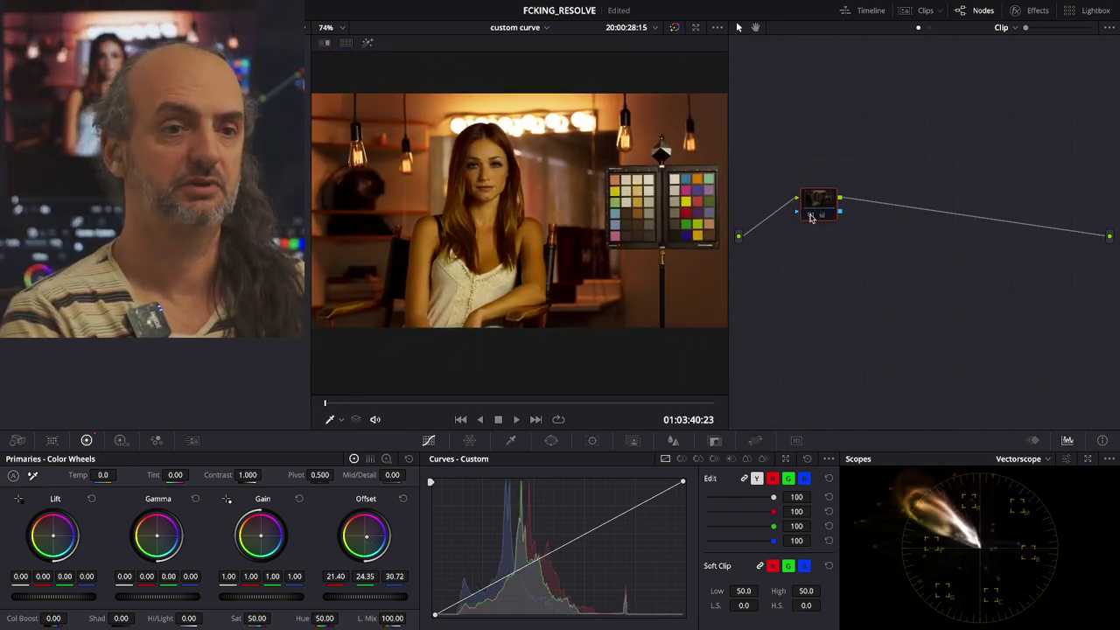
{"action": "left_click", "coordinate": [811, 216]}
{"action": "left_click", "coordinate": [811, 216]}
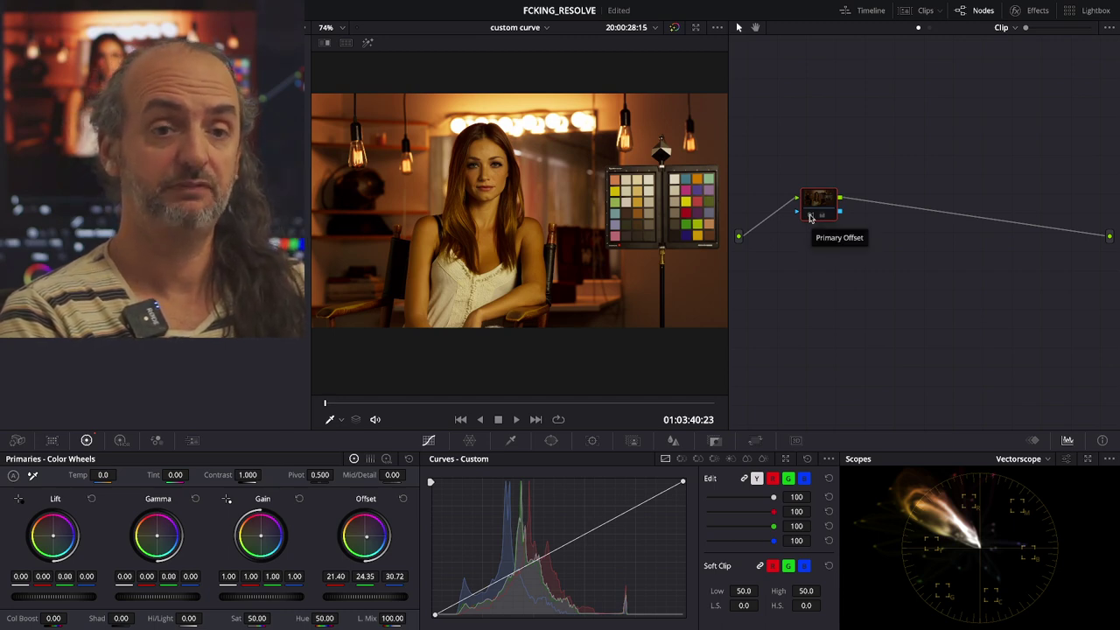
{"action": "left_click", "coordinate": [810, 216]}
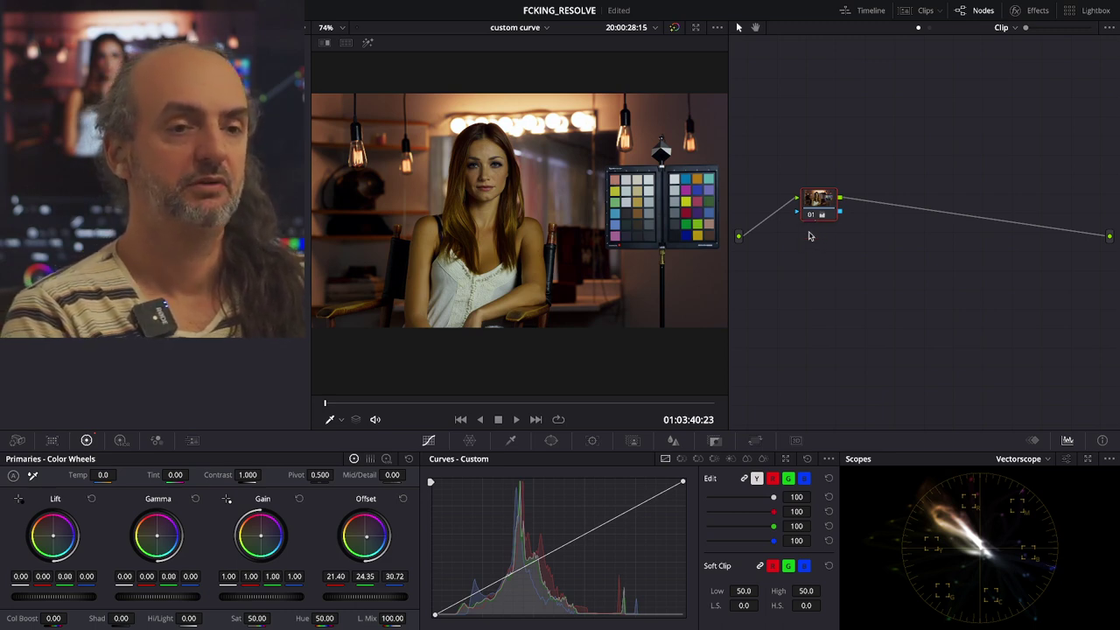
Examine the colour balance of the woman's white top, hair and skin up close and in the wider frame.
{"action": "scroll", "coordinate": [454, 297], "scroll_direction": "up", "scroll_amount": 5}
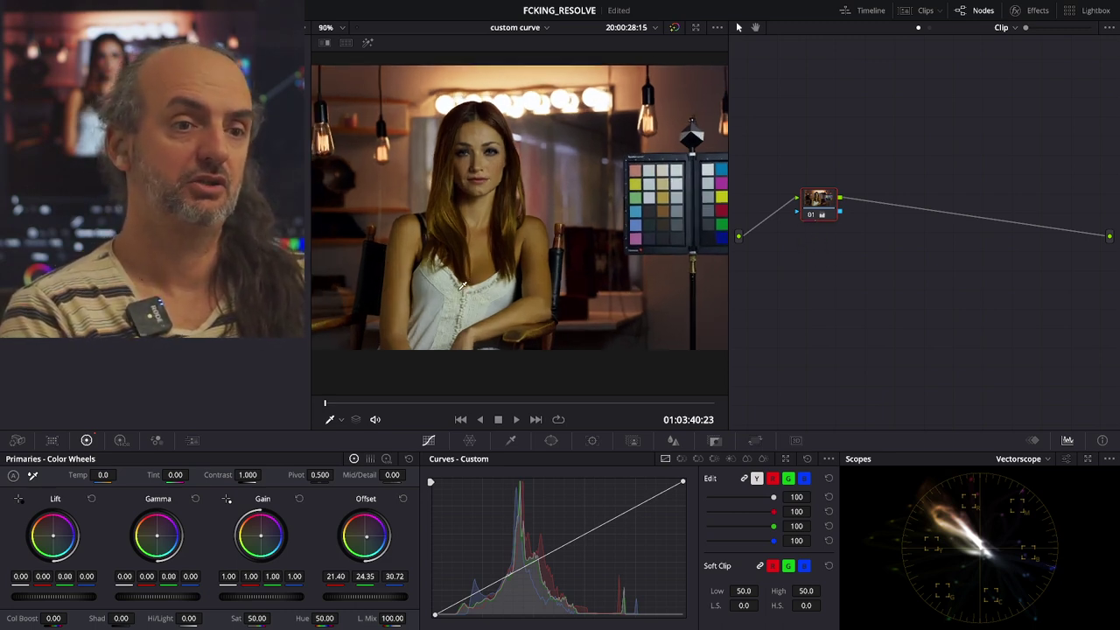
{"action": "scroll", "coordinate": [528, 311], "scroll_direction": "up", "scroll_amount": 2}
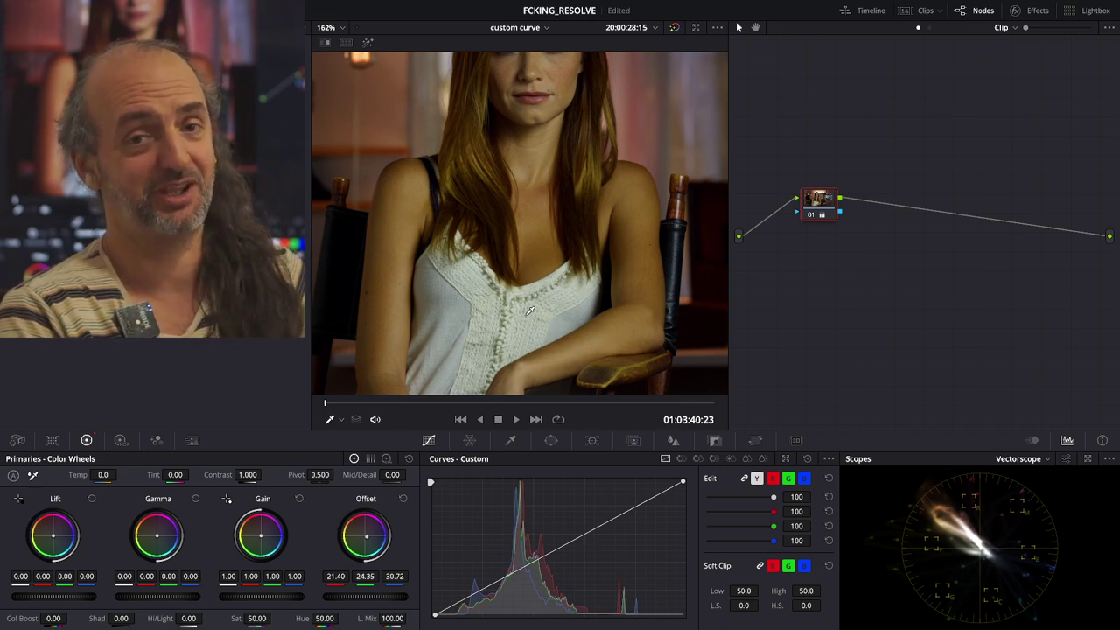
{"action": "scroll", "coordinate": [529, 311], "scroll_direction": "down", "scroll_amount": 5}
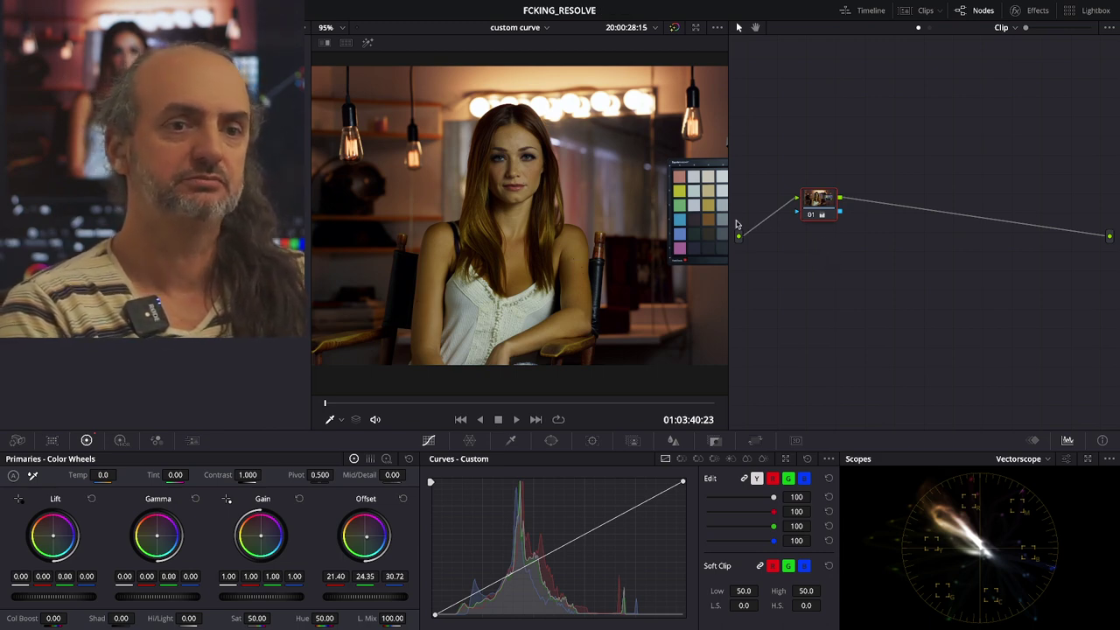
{"action": "left_click_drag", "start_coordinate": [730, 215], "coordinate": [755, 216]}
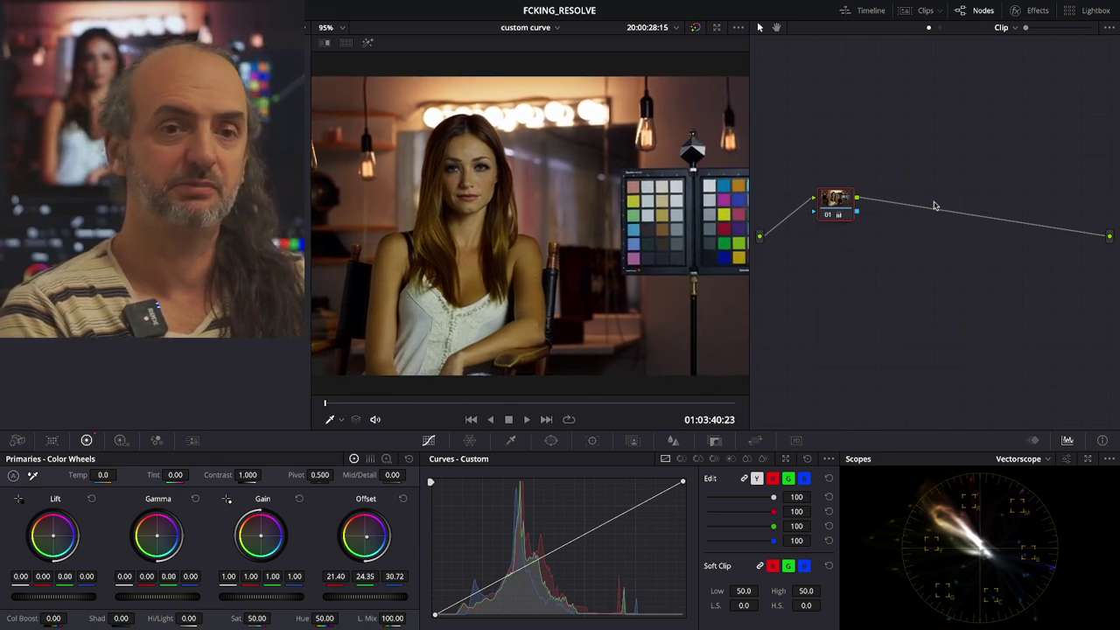
{"action": "left_click_drag", "start_coordinate": [842, 216], "coordinate": [827, 232]}
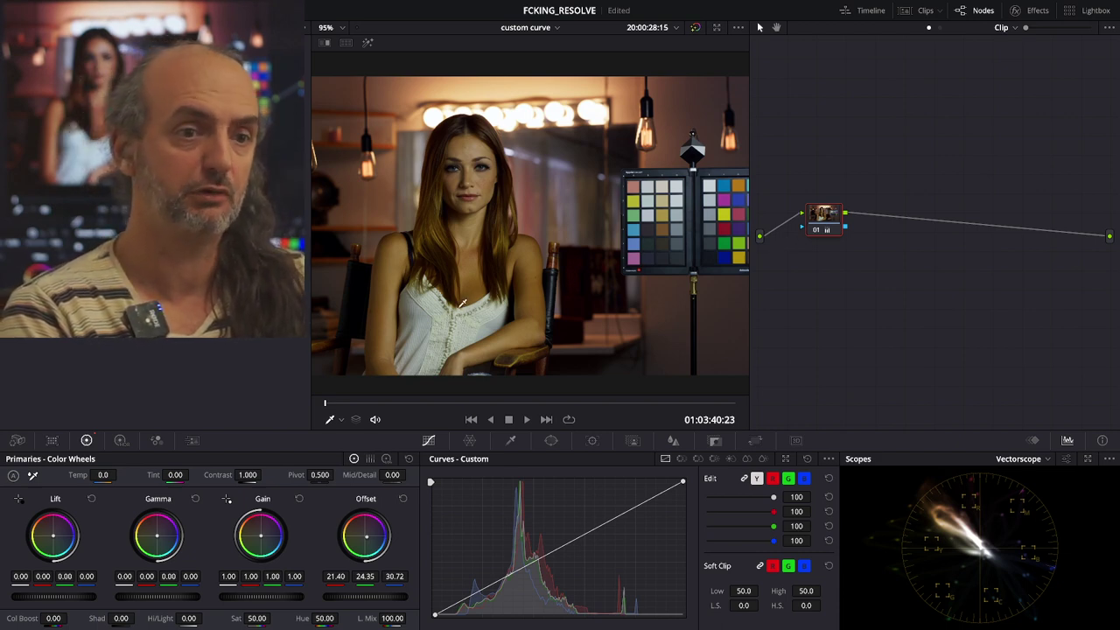
{"action": "scroll", "coordinate": [465, 336], "scroll_direction": "up", "scroll_amount": 2}
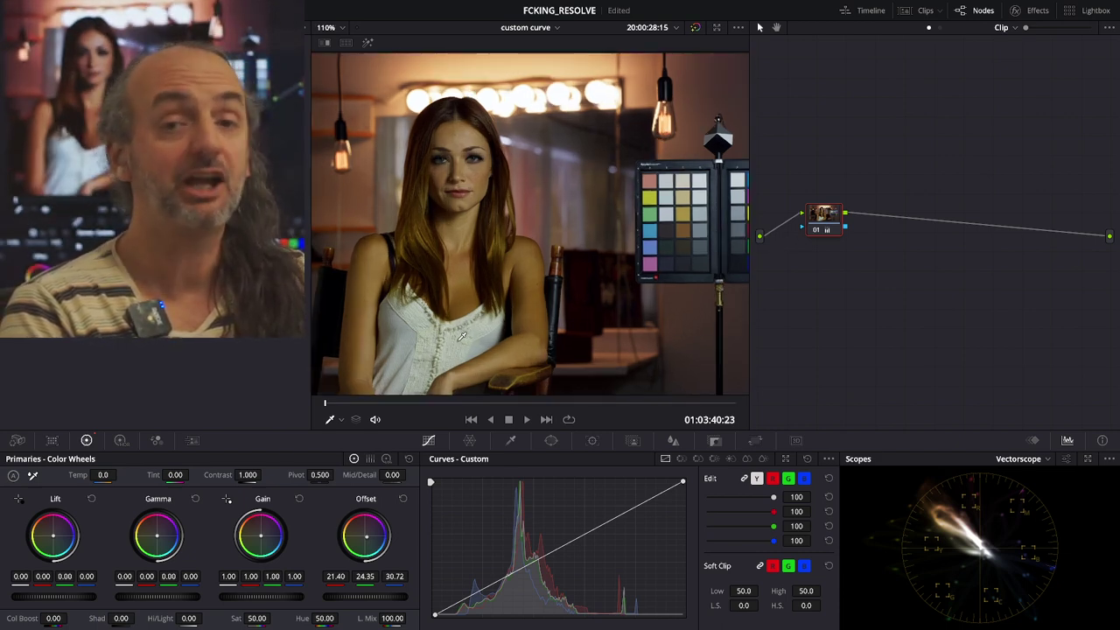
{"action": "scroll", "coordinate": [462, 336], "scroll_direction": "up", "scroll_amount": 3}
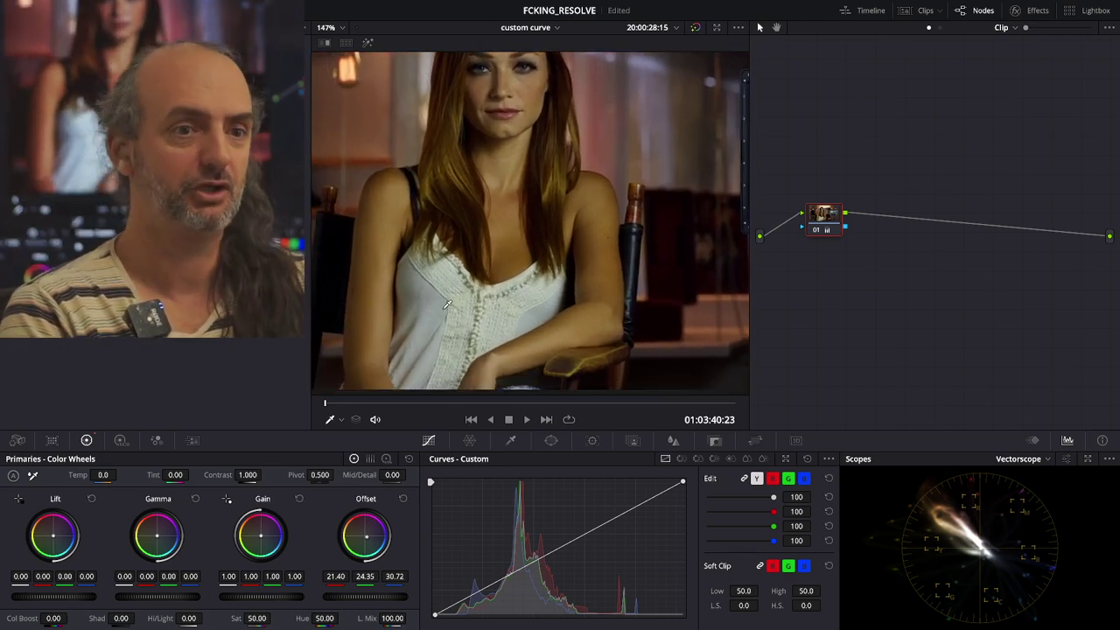
{"action": "scroll", "coordinate": [446, 304], "scroll_direction": "down", "scroll_amount": 3}
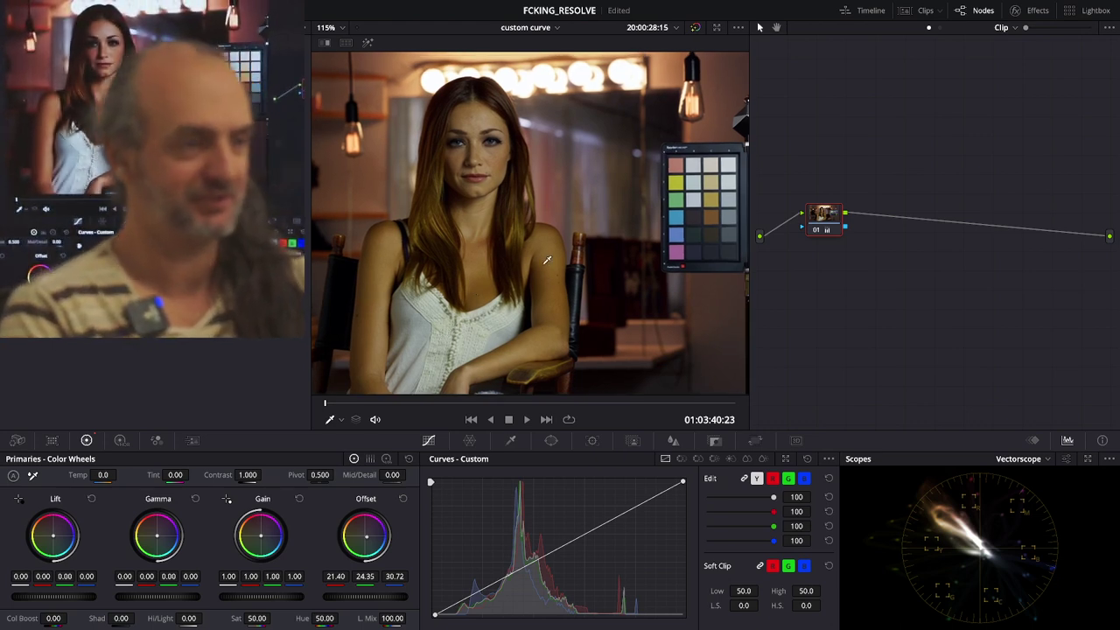
{"action": "scroll", "coordinate": [558, 274], "scroll_direction": "up", "scroll_amount": 3}
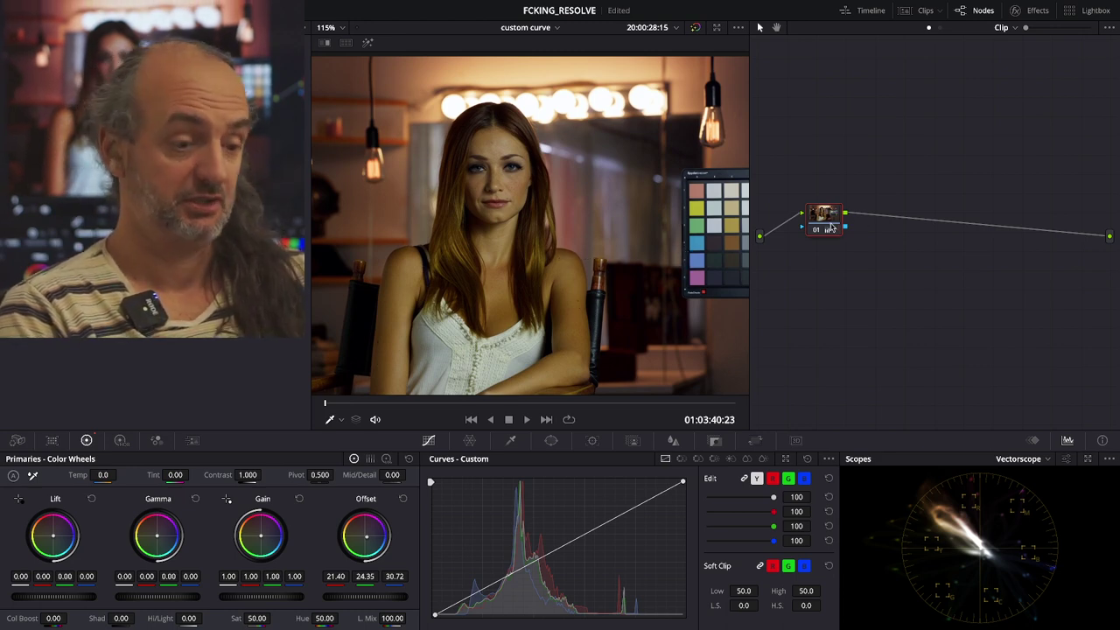
Add a serial corrector node after node 01.
{"action": "left_click_drag", "start_coordinate": [832, 227], "coordinate": [837, 224]}
{"action": "key", "text": "alt+s"}
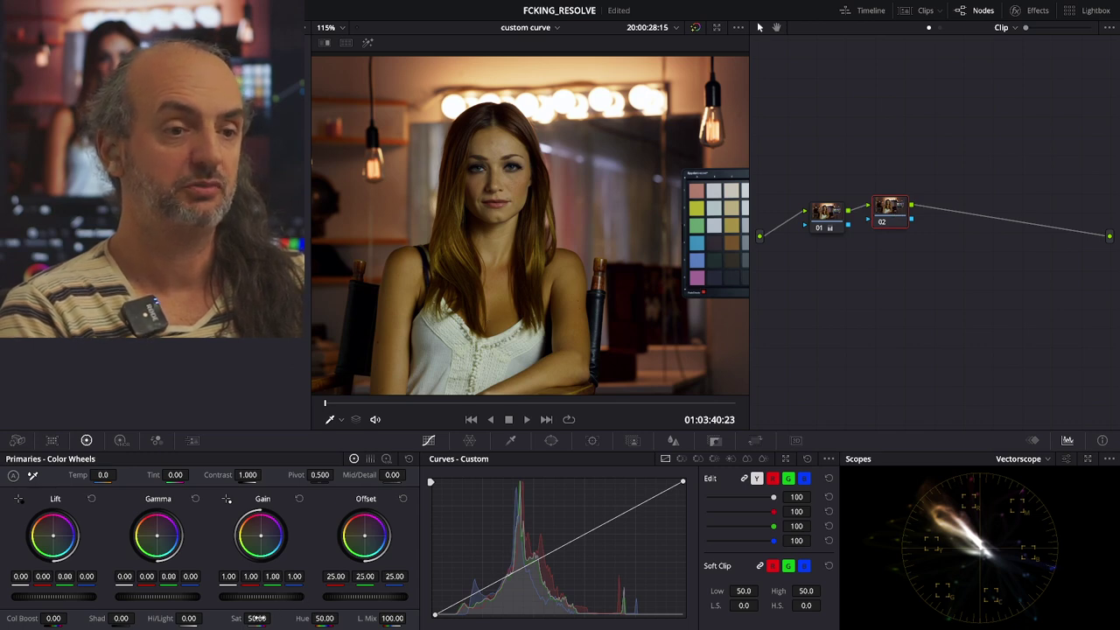
Try lowering the saturation on node 02 to 32.40, reset it and bring the colour chart into view.
{"action": "mouse_move", "coordinate": [257, 618]}
{"action": "left_mouse_down"}
{"action": "mouse_move", "coordinate": [273, 618]}
{"action": "mouse_move", "coordinate": [259, 618]}
{"action": "left_mouse_up"}
{"action": "double_click", "coordinate": [229, 618]}
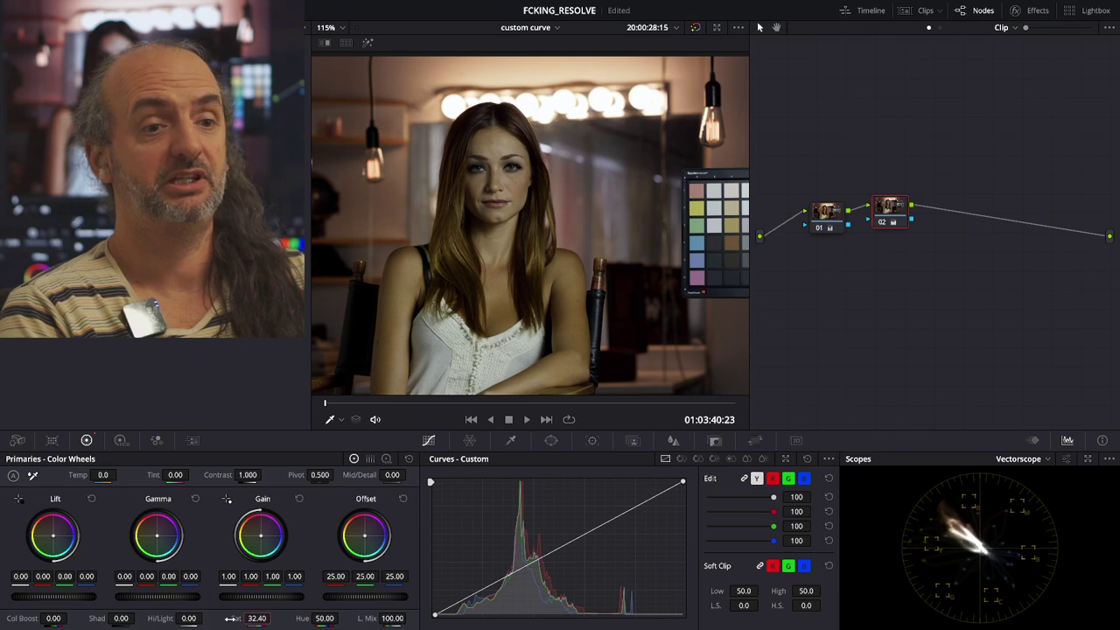
{"action": "scroll", "coordinate": [695, 229], "scroll_direction": "up", "scroll_amount": 2}
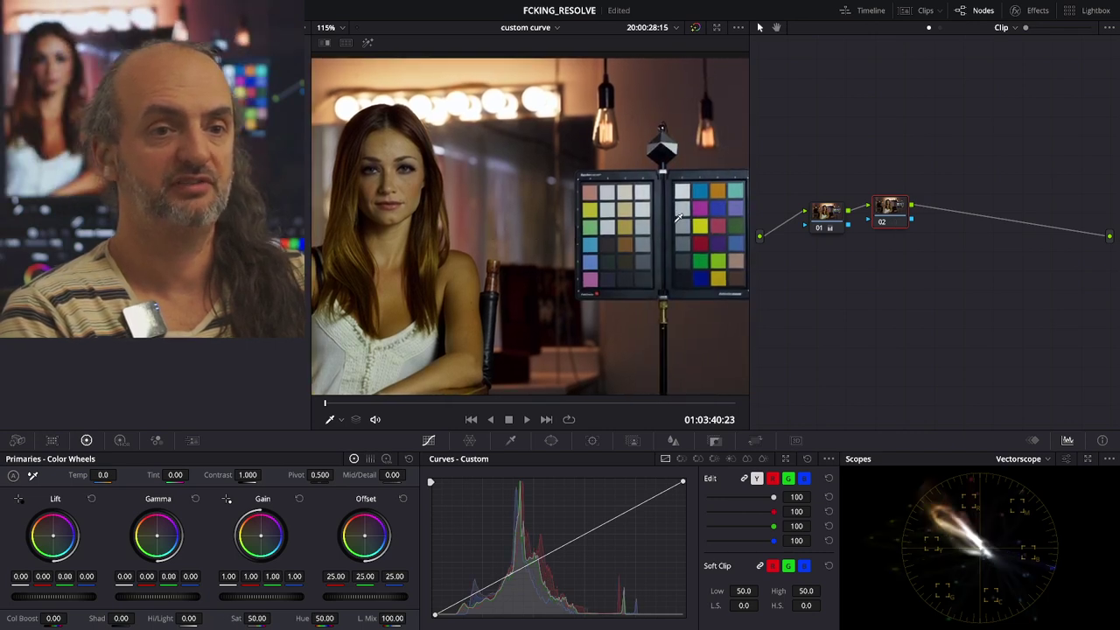
Try node 02's saturation at 67.20 with node 01 on and off, raise it to 100.00, and reset it to 50.00.
{"action": "scroll", "coordinate": [536, 280], "scroll_direction": "up", "scroll_amount": 2}
{"action": "left_click_drag", "start_coordinate": [536, 280], "coordinate": [571, 236]}
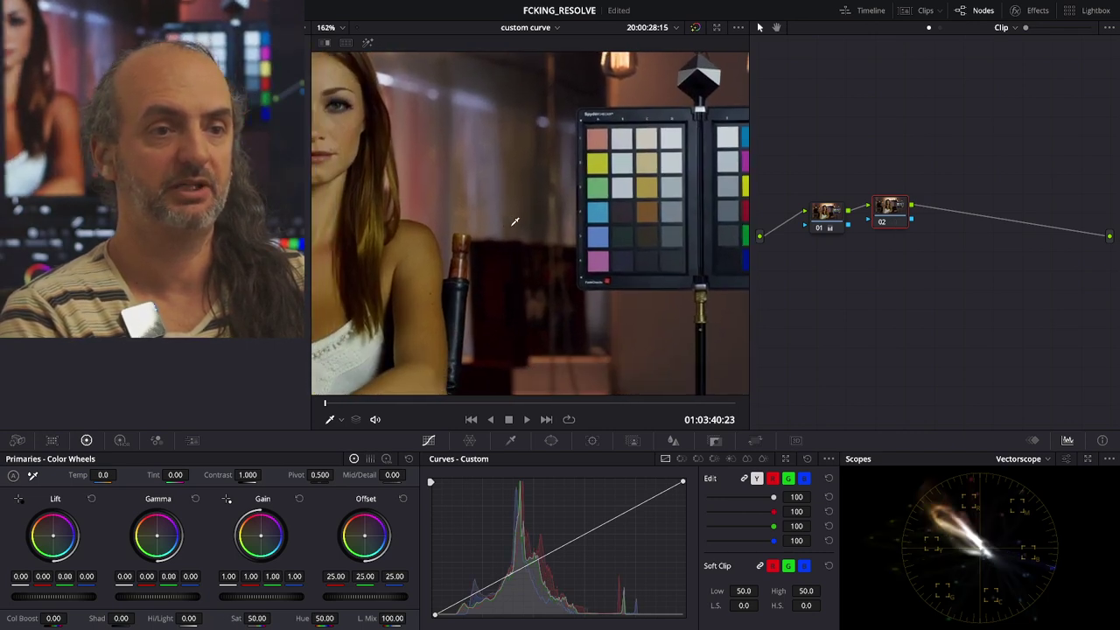
{"action": "mouse_move", "coordinate": [256, 618]}
{"action": "left_mouse_down"}
{"action": "mouse_move", "coordinate": [274, 618]}
{"action": "mouse_move", "coordinate": [263, 617]}
{"action": "left_mouse_up"}
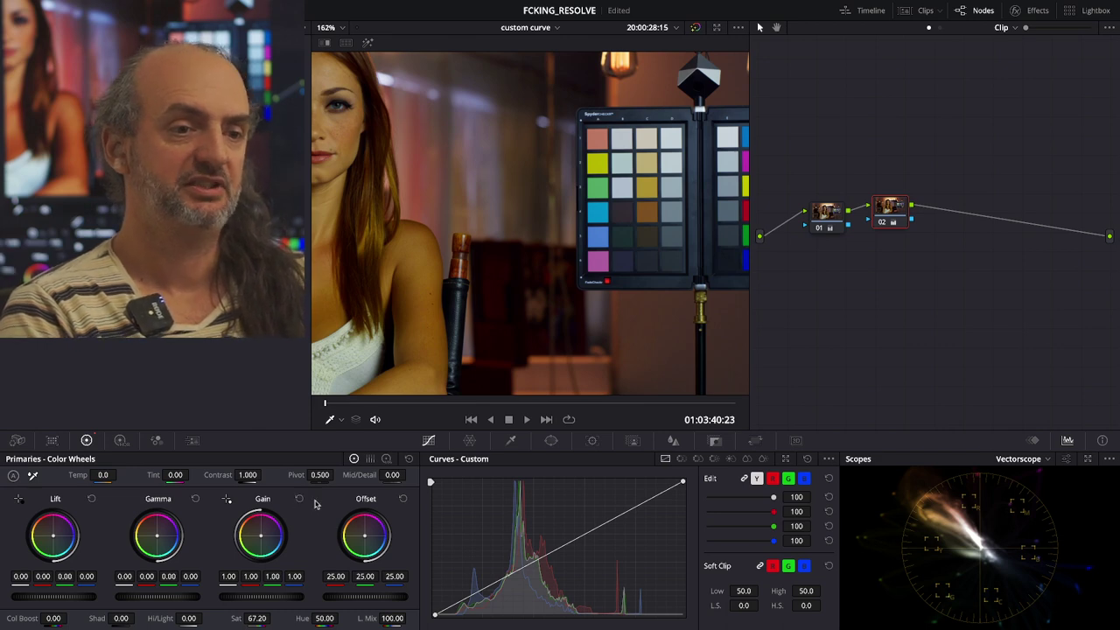
{"action": "left_click", "coordinate": [819, 228]}
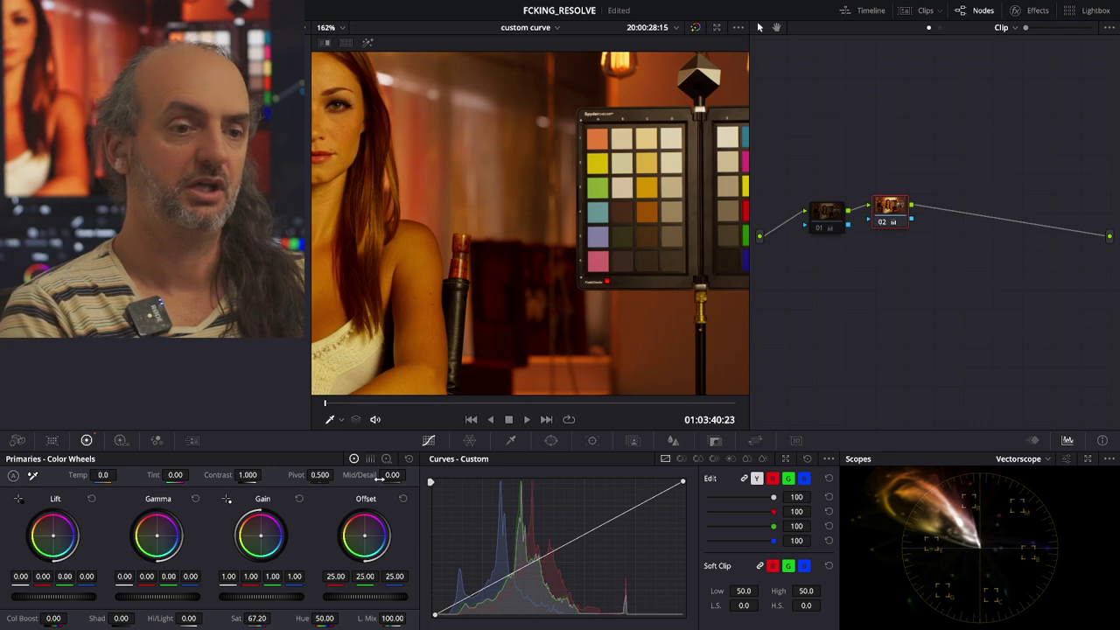
{"action": "left_click_drag", "start_coordinate": [263, 617], "coordinate": [272, 618]}
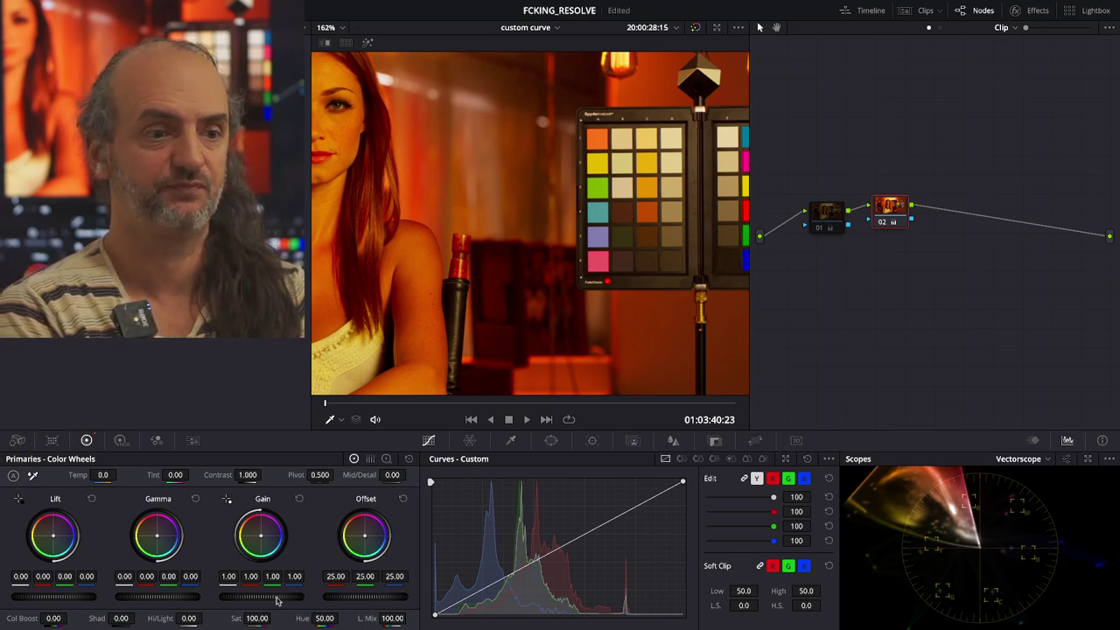
{"action": "left_click_drag", "start_coordinate": [242, 619], "coordinate": [234, 618]}
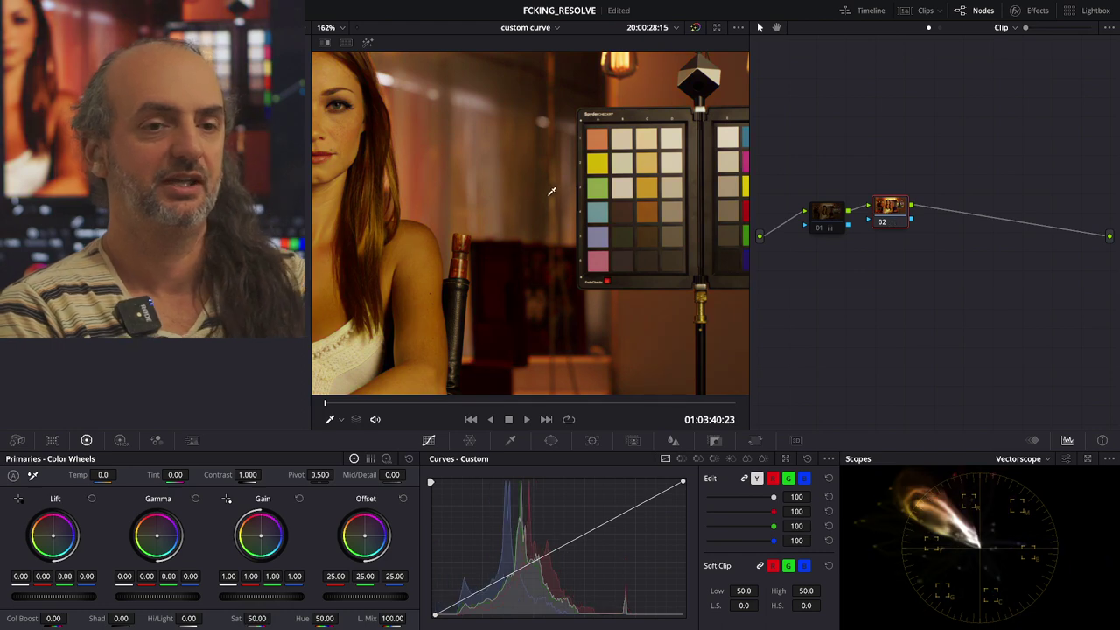
Delete node 02 and re-enable node 01.
{"action": "left_click_drag", "start_coordinate": [899, 213], "coordinate": [902, 216]}
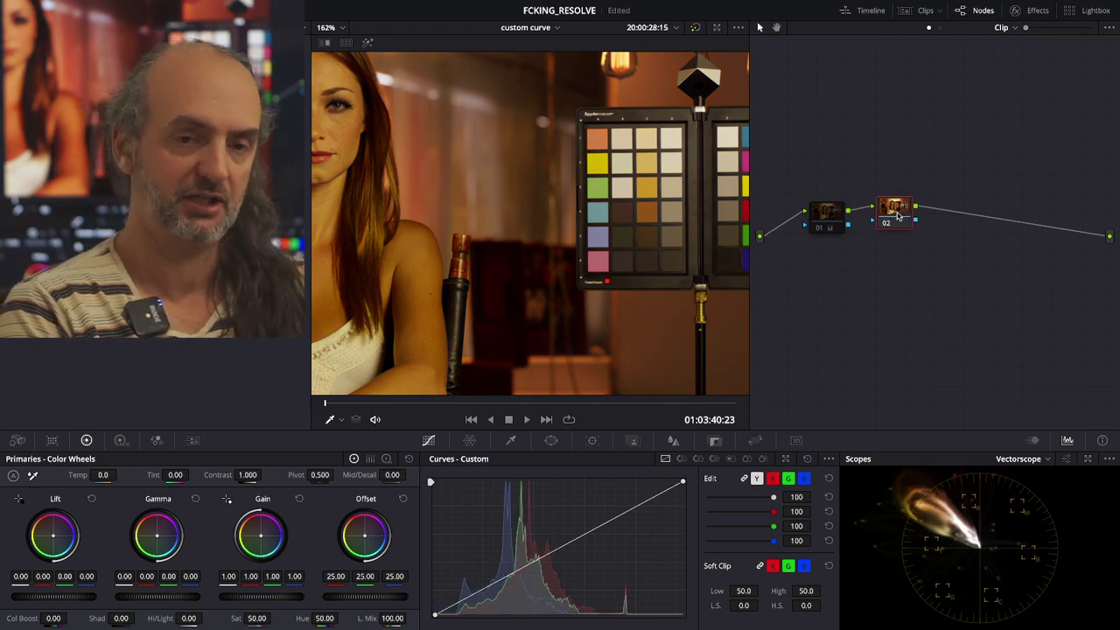
{"action": "key", "text": "Delete"}
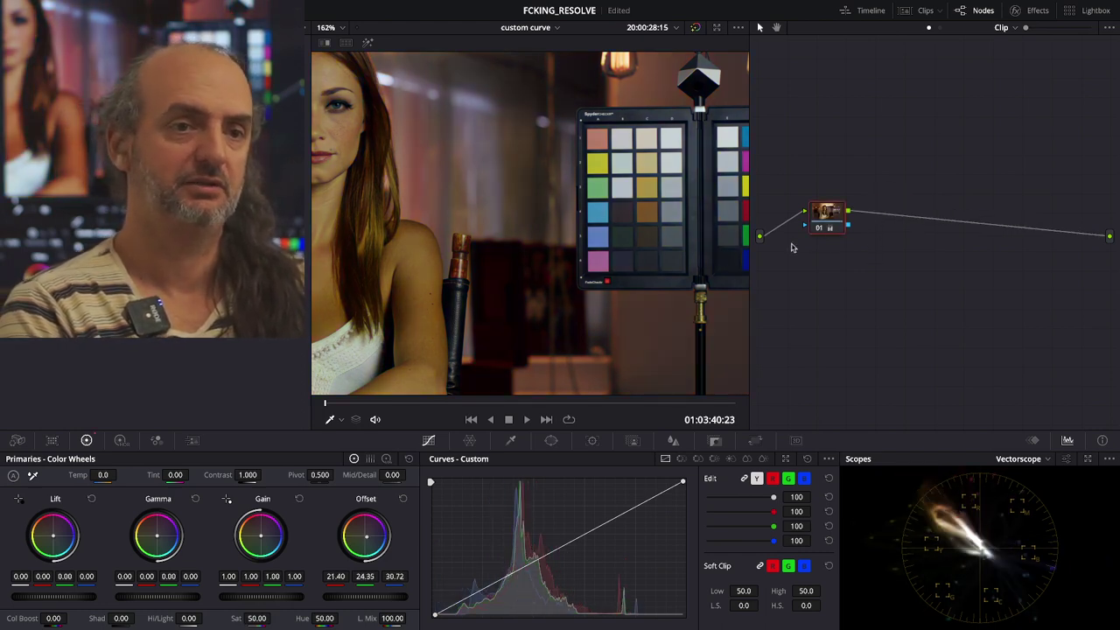
{"action": "scroll", "coordinate": [558, 210], "scroll_direction": "down", "scroll_amount": 3}
{"action": "left_click_drag", "start_coordinate": [557, 210], "coordinate": [537, 224]}
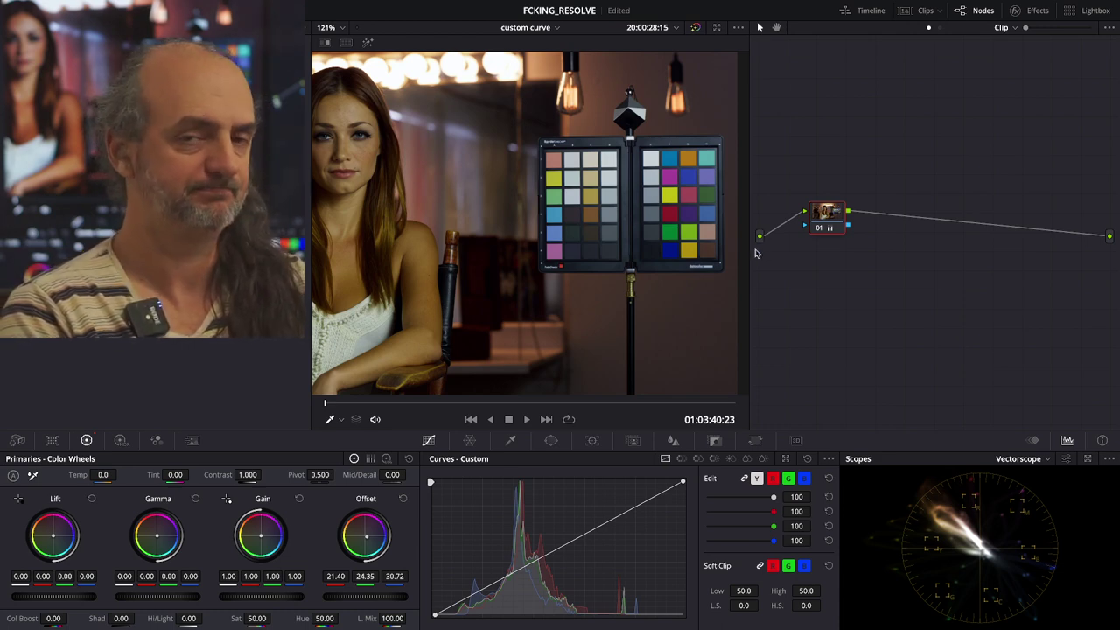
Add a serial corrector node after node 01 and connect the clip source directly to it, bypassing node 01.
{"action": "left_click_drag", "start_coordinate": [829, 221], "coordinate": [825, 240]}
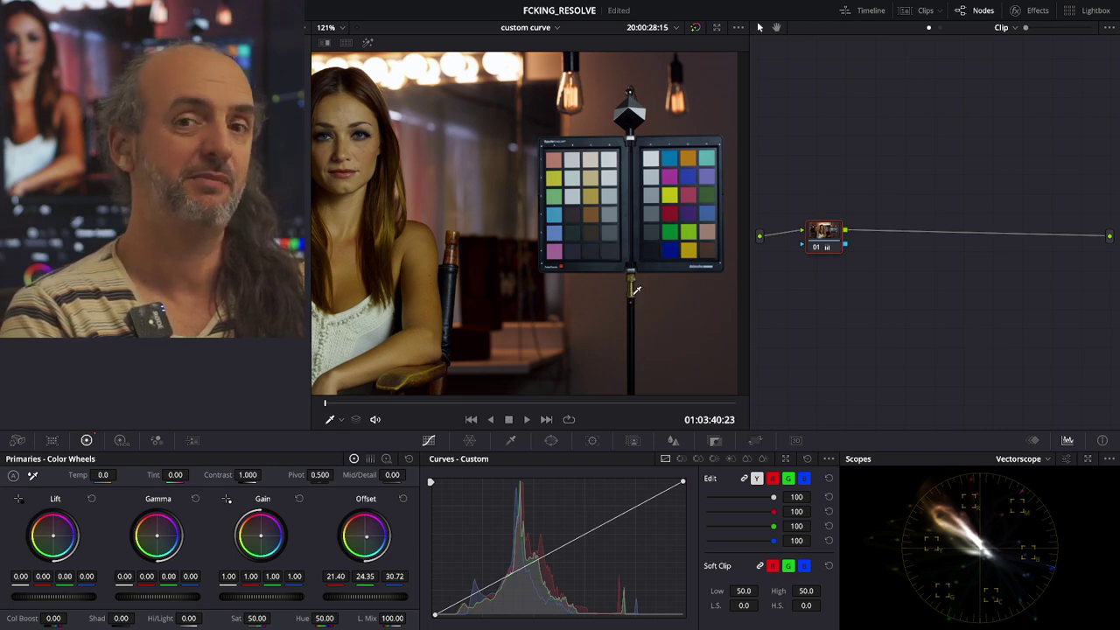
{"action": "left_click_drag", "start_coordinate": [825, 234], "coordinate": [816, 267]}
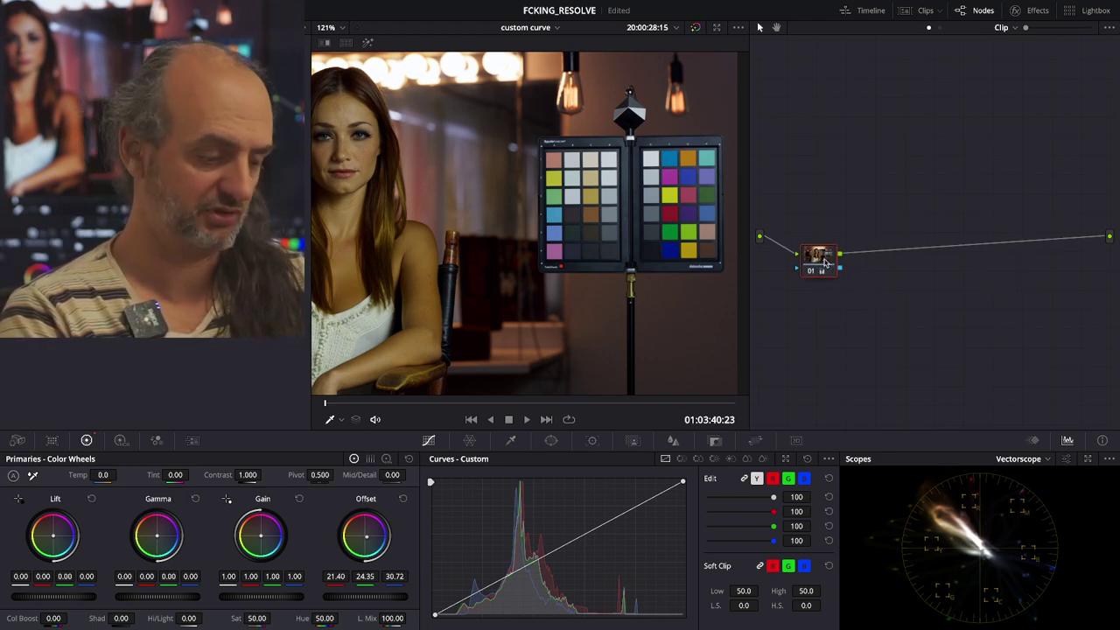
{"action": "key", "text": "alt+s"}
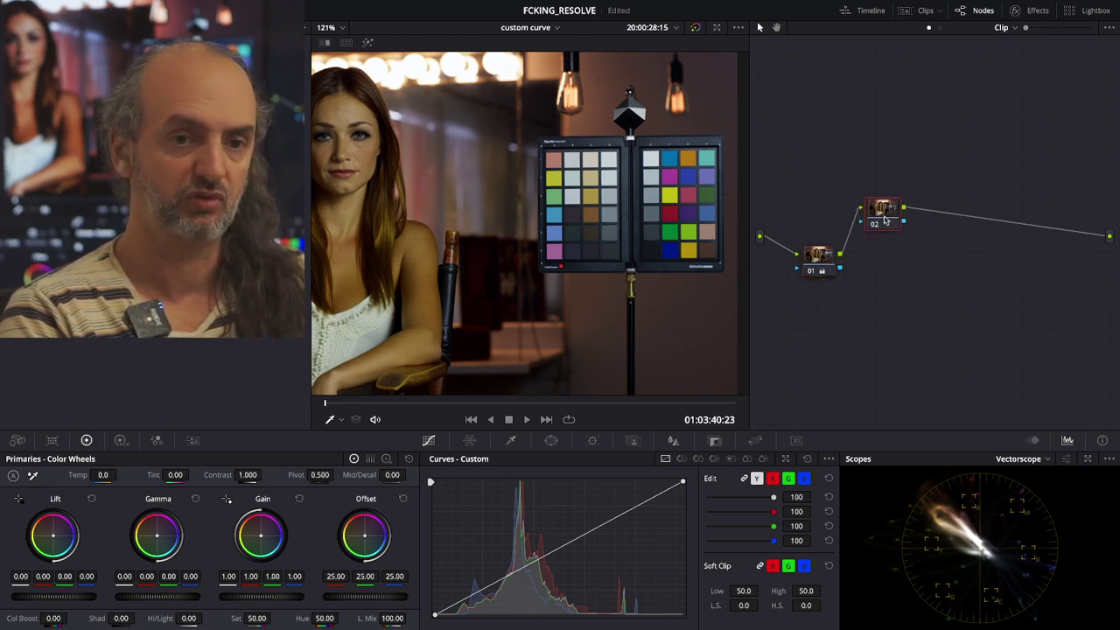
{"action": "left_click_drag", "start_coordinate": [761, 236], "coordinate": [871, 211]}
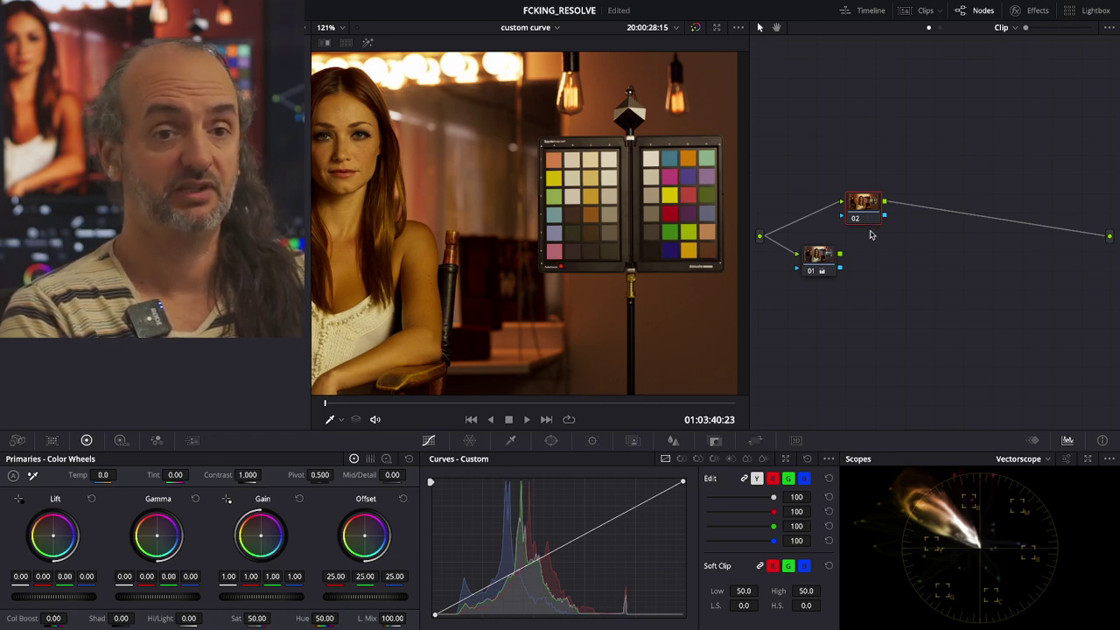
Stack node 02 above node 01 and connect node 01's output to the final output in place of node 02.
{"action": "scroll", "coordinate": [869, 240], "scroll_direction": "up", "scroll_amount": 2}
{"action": "left_click_drag", "start_coordinate": [785, 267], "coordinate": [842, 266]}
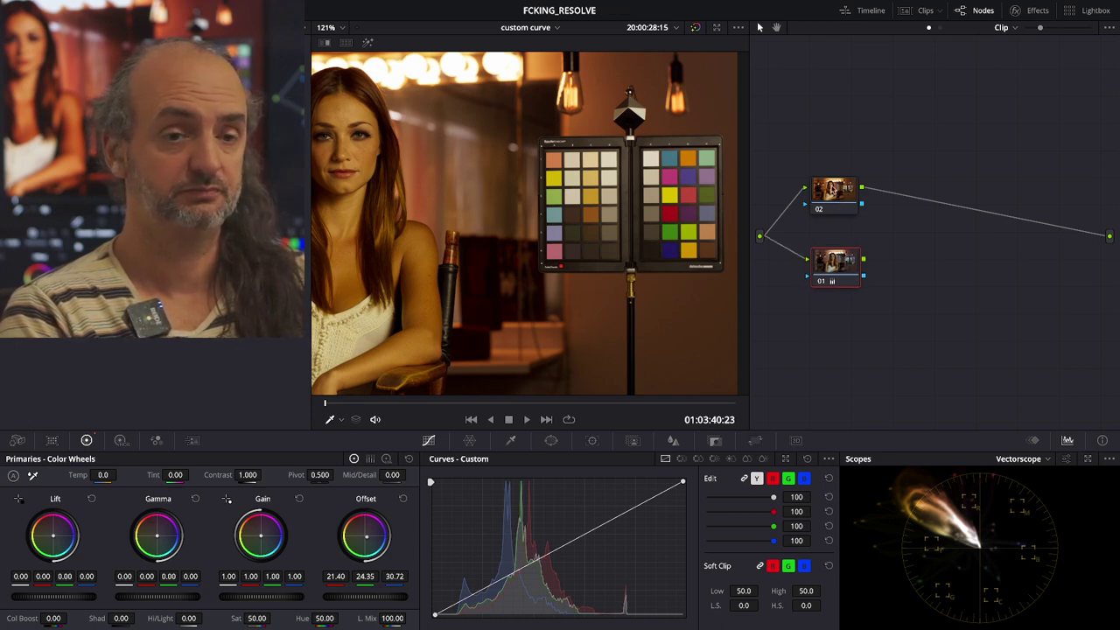
{"action": "left_click_drag", "start_coordinate": [837, 196], "coordinate": [845, 189]}
{"action": "left_click_drag", "start_coordinate": [851, 257], "coordinate": [852, 252]}
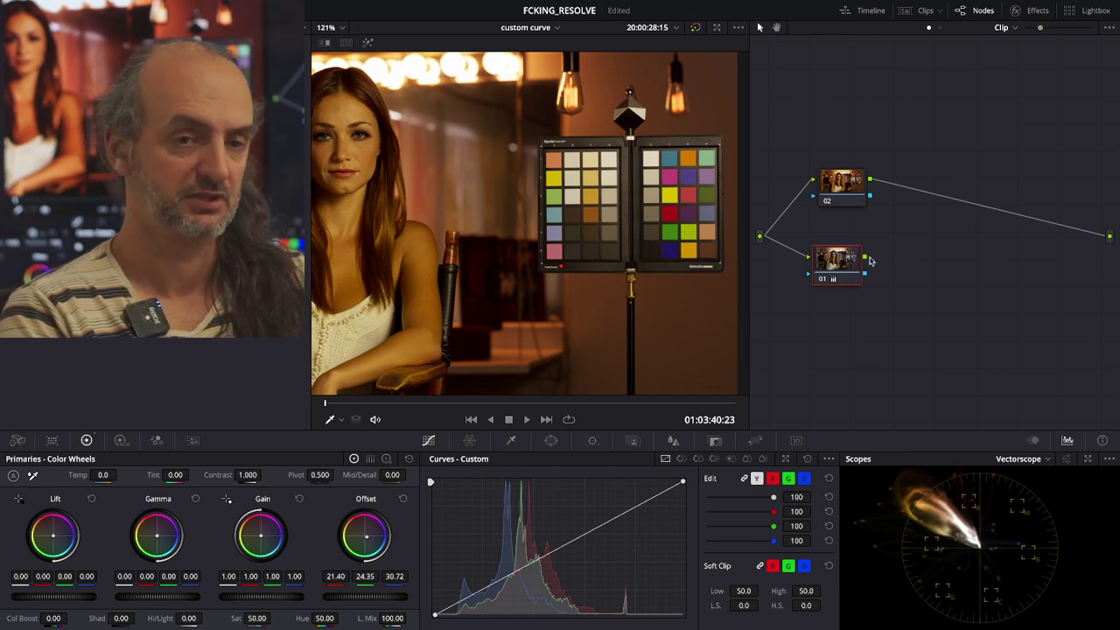
{"action": "left_click_drag", "start_coordinate": [866, 258], "coordinate": [1108, 236]}
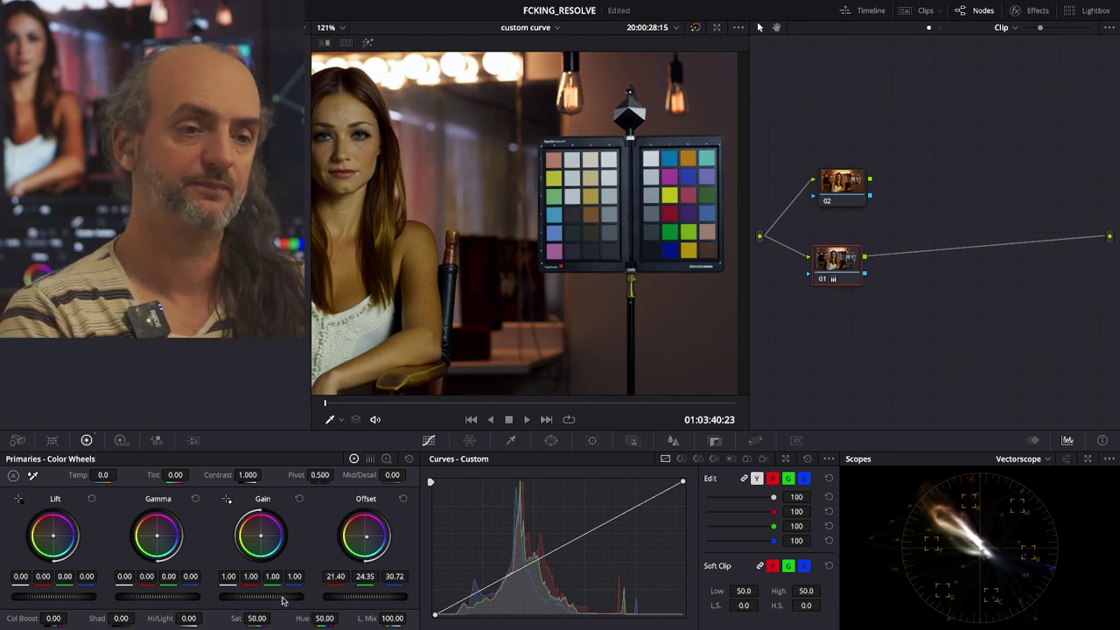
Lower node 01's master Gain to 0.01, try raising its Offset to 67.15, 70.10 and 76.47, and undo the Offset change.
{"action": "left_click_drag", "start_coordinate": [285, 596], "coordinate": [236, 597]}
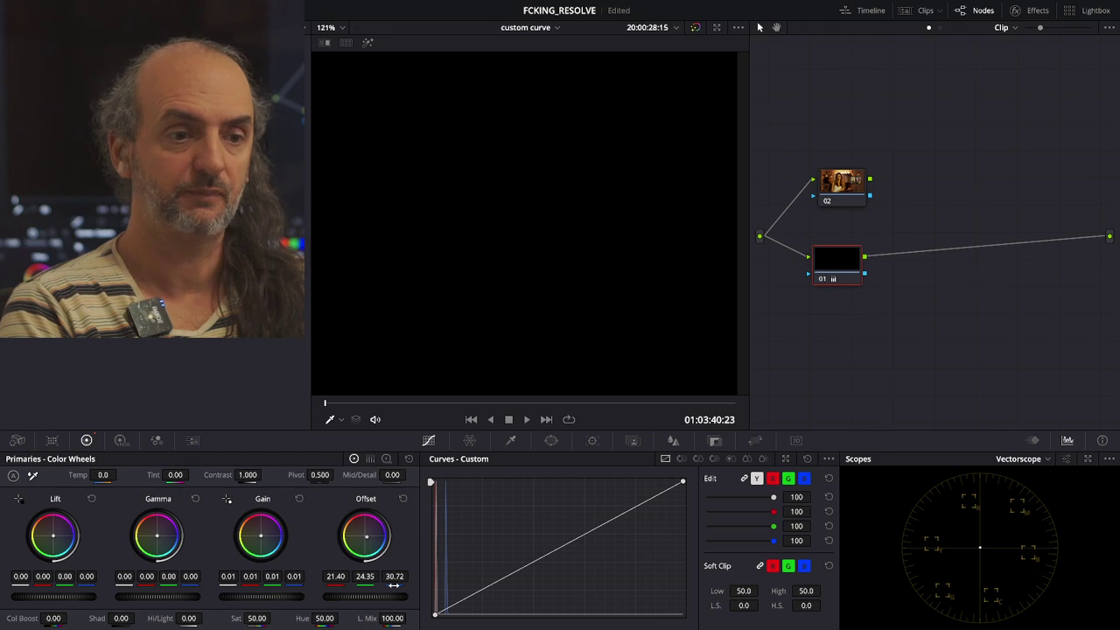
{"action": "left_click_drag", "start_coordinate": [847, 269], "coordinate": [845, 268]}
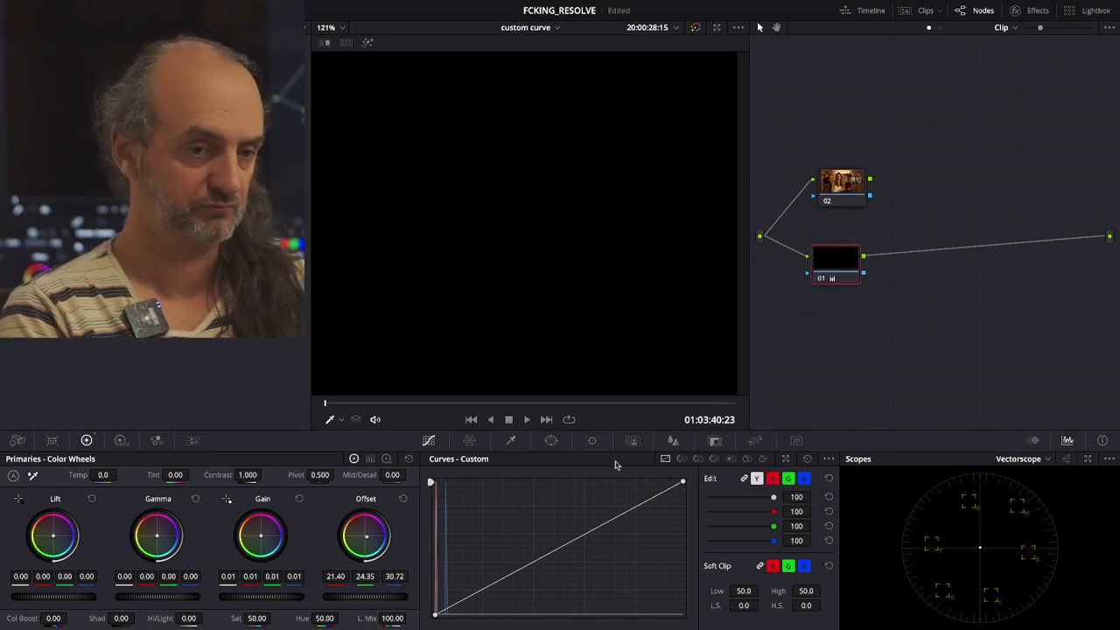
{"action": "left_click_drag", "start_coordinate": [377, 598], "coordinate": [446, 599]}
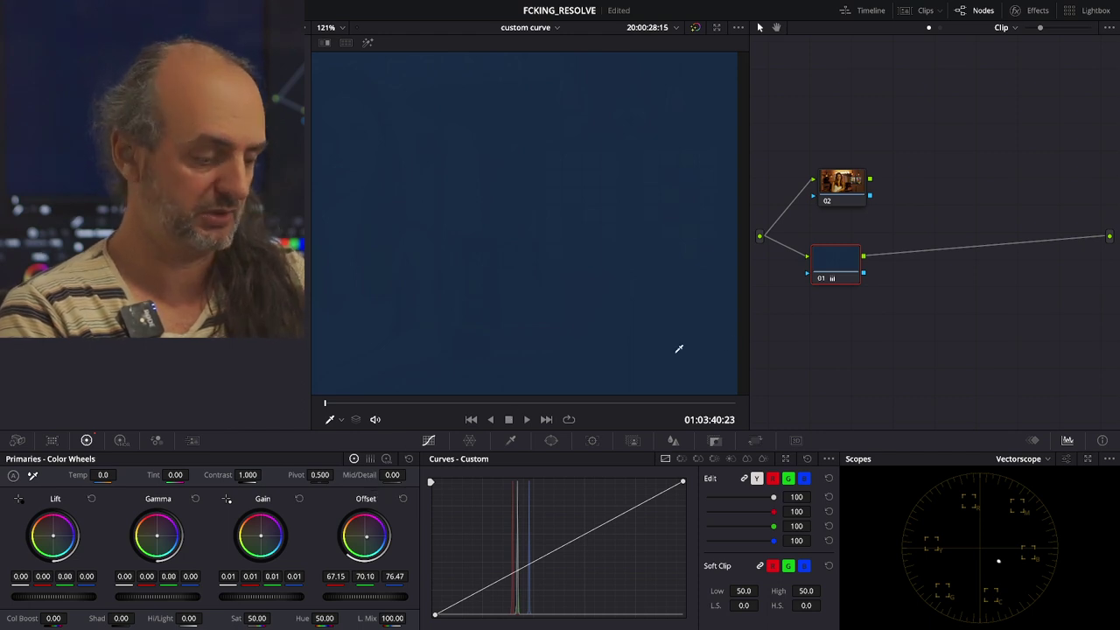
{"action": "key", "text": "ctrl+z"}
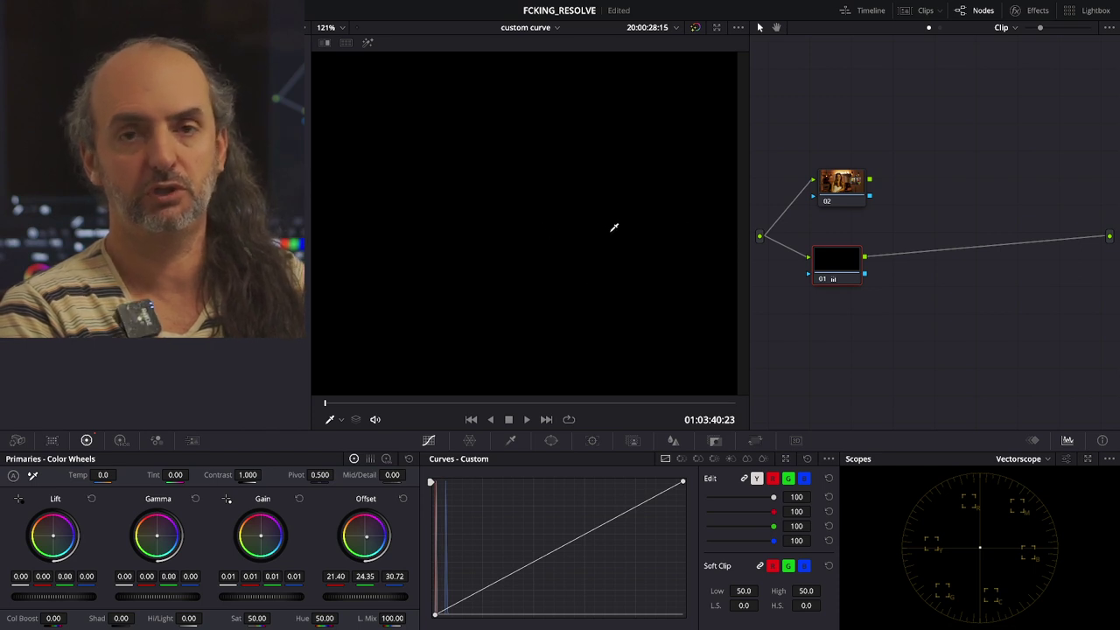
Align nodes 01 and 02 vertically and add a serial corrector node after node 02.
{"action": "left_click_drag", "start_coordinate": [843, 261], "coordinate": [841, 261]}
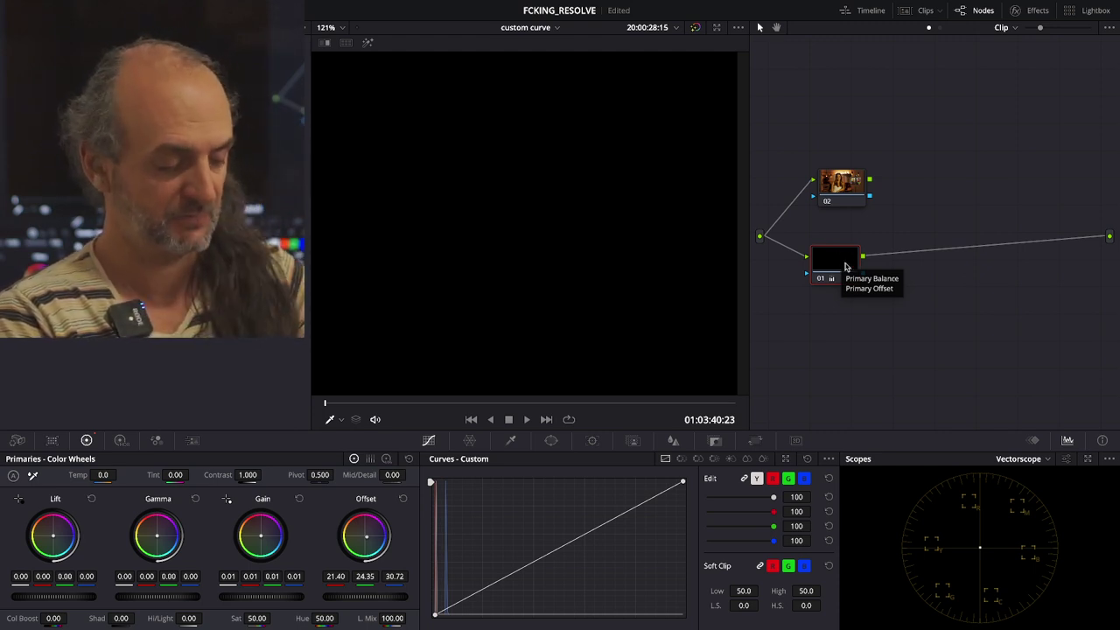
{"action": "left_click_drag", "start_coordinate": [846, 193], "coordinate": [835, 194]}
{"action": "left_click_drag", "start_coordinate": [840, 257], "coordinate": [845, 253]}
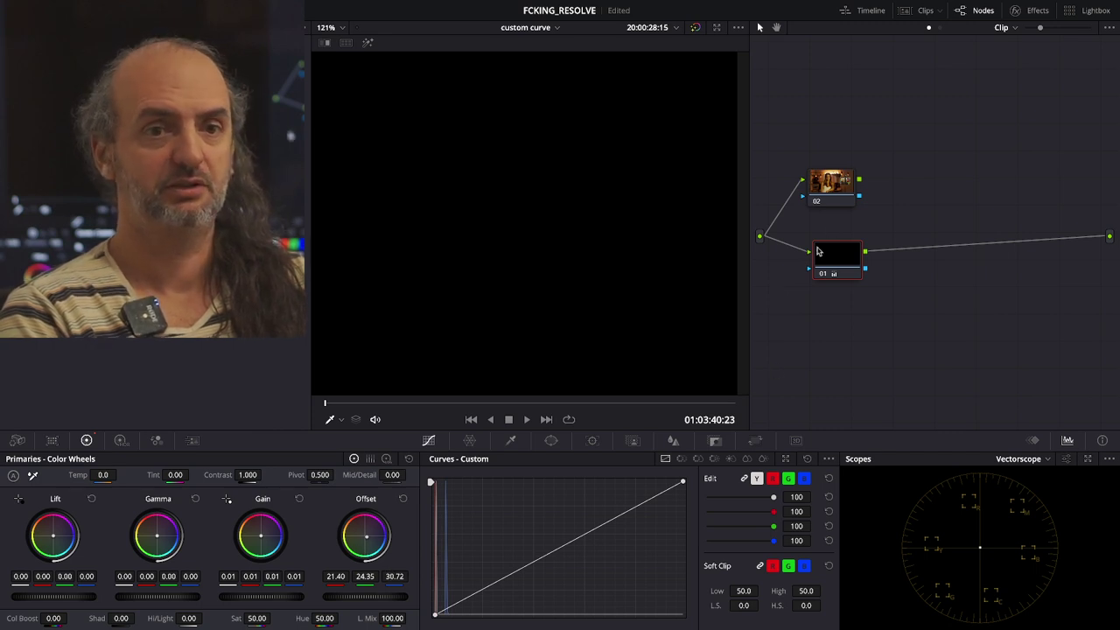
{"action": "left_click_drag", "start_coordinate": [842, 202], "coordinate": [848, 192]}
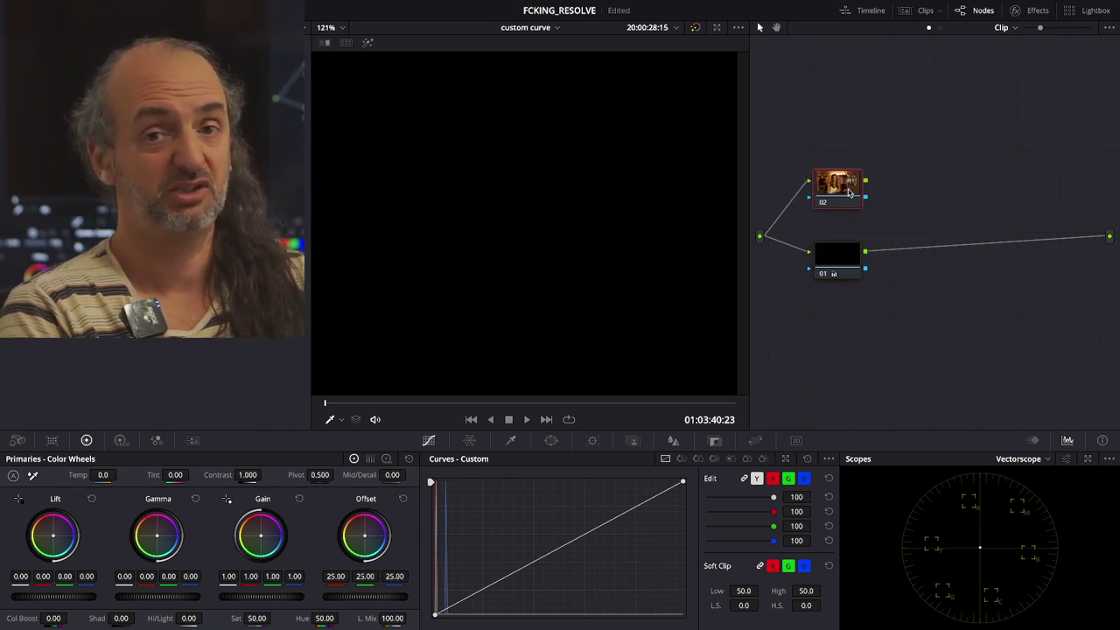
{"action": "key", "text": "alt+s"}
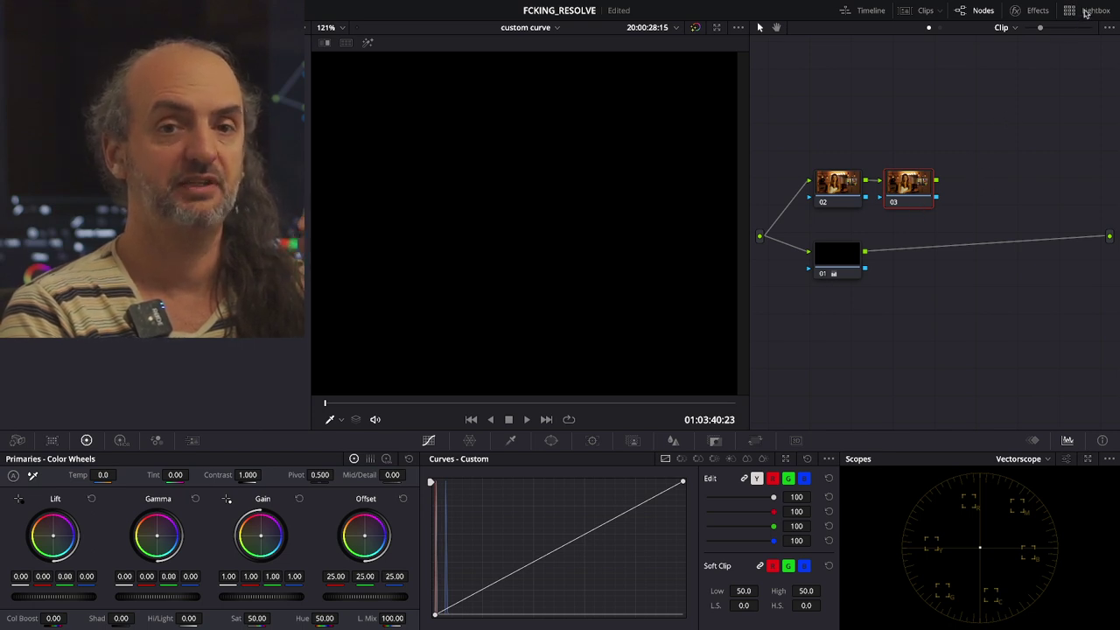
Search the effects library for "cus" and apply the Custom Mixer effect to node 03.
{"action": "left_click", "coordinate": [1034, 11]}
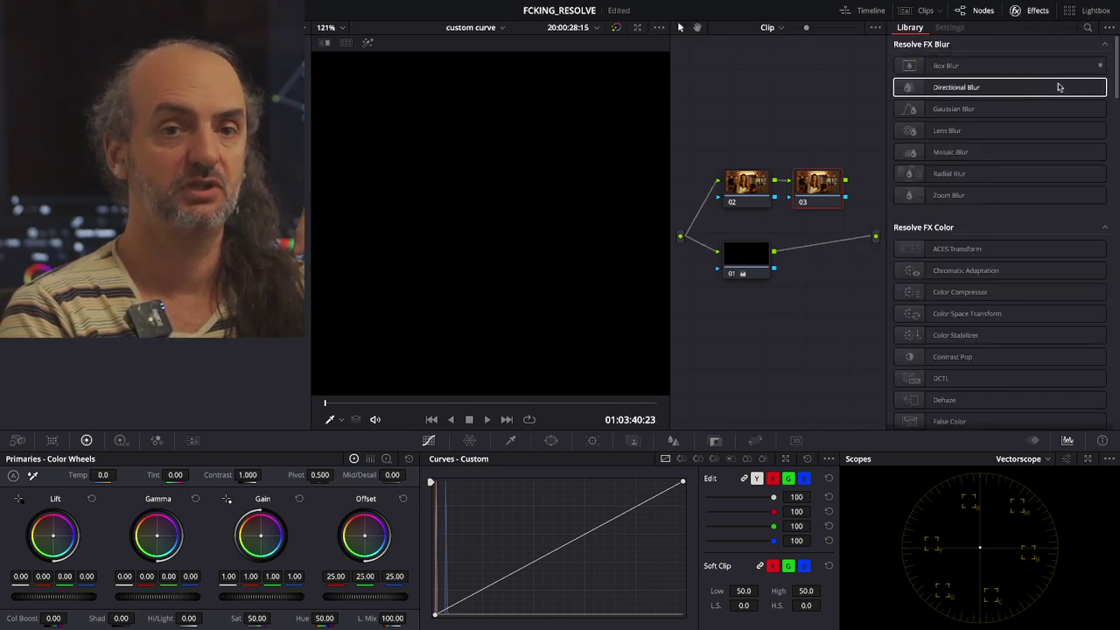
{"action": "left_click", "coordinate": [1087, 27]}
{"action": "type", "text": "cus"}
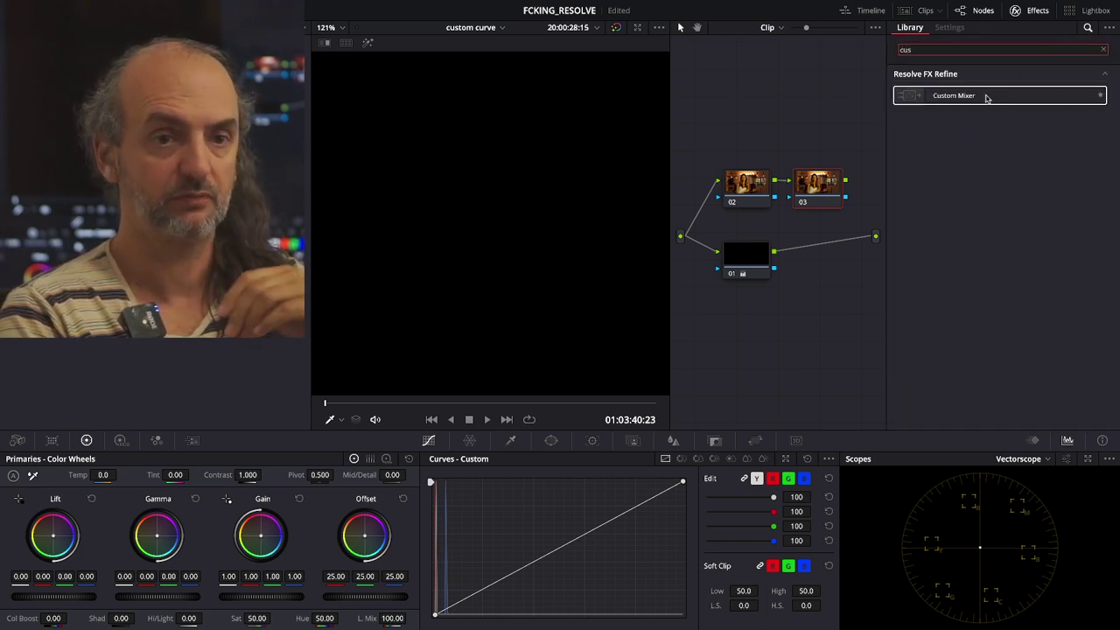
{"action": "left_click_drag", "start_coordinate": [987, 97], "coordinate": [830, 188]}
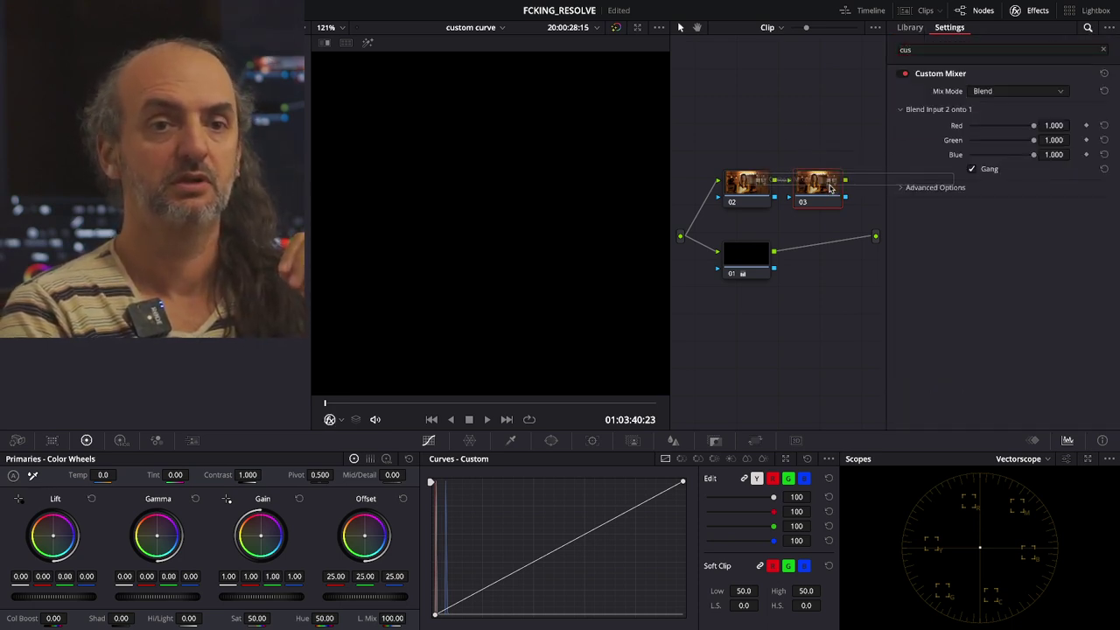
Set the Custom Mixer's composite type to Add in its advanced options.
{"action": "left_click", "coordinate": [931, 189]}
{"action": "left_click", "coordinate": [1009, 210]}
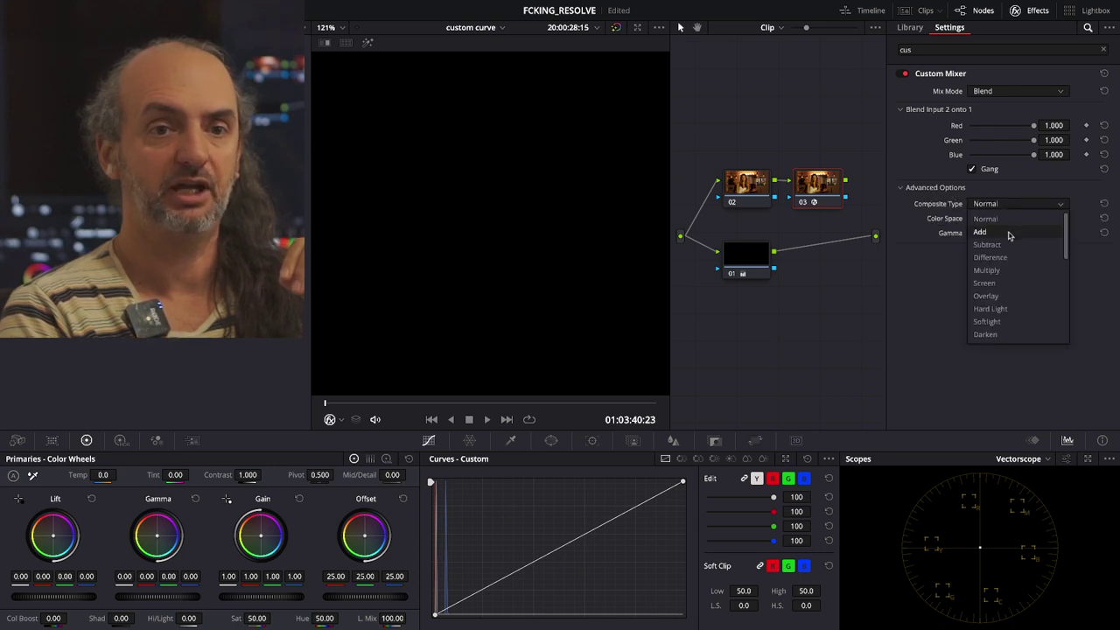
{"action": "left_click", "coordinate": [1008, 233]}
Add an OFX input to node 03, feed node 01 into it, and connect node 03 to the final output.
{"action": "right_click", "coordinate": [828, 198]}
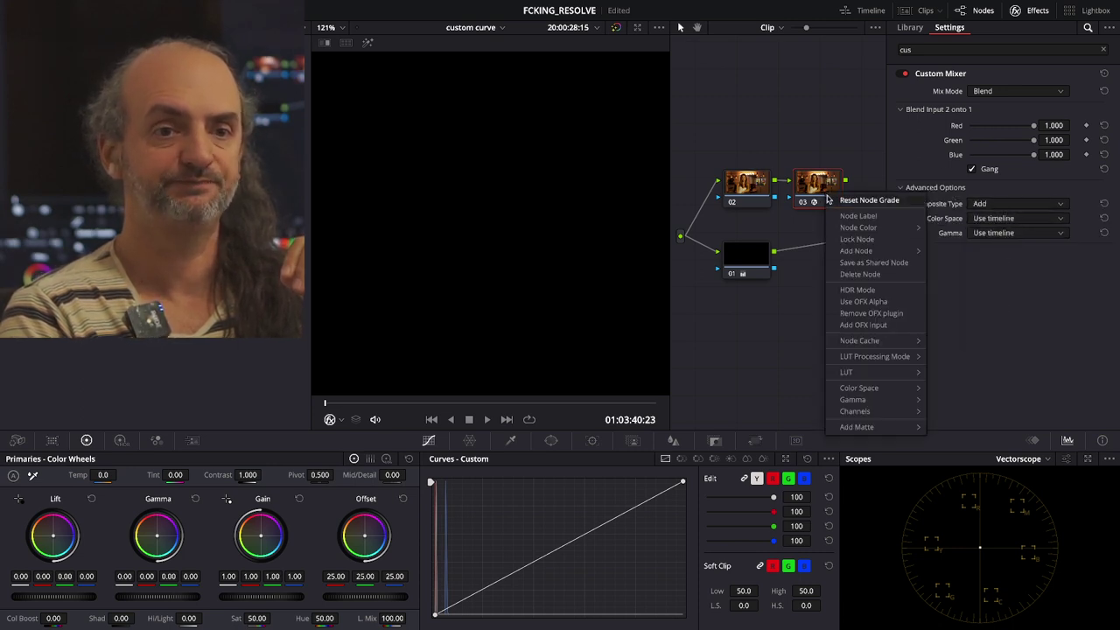
{"action": "left_click", "coordinate": [870, 327]}
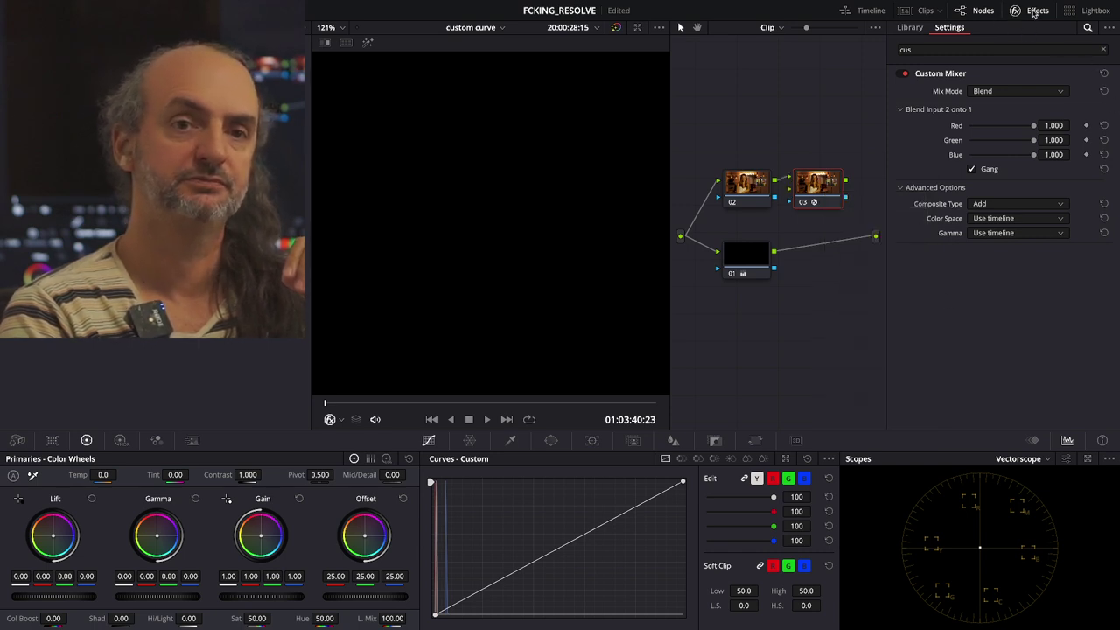
{"action": "left_click", "coordinate": [986, 13]}
{"action": "left_click_drag", "start_coordinate": [795, 254], "coordinate": [1111, 236]}
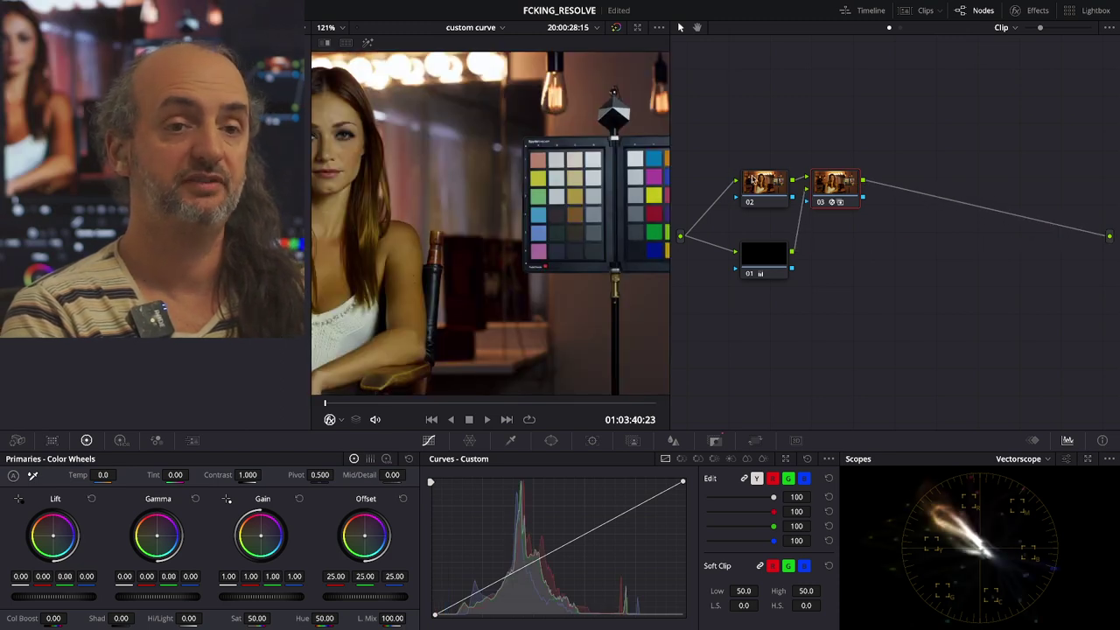
{"action": "left_click_drag", "start_coordinate": [831, 192], "coordinate": [873, 202]}
Compare the added blend with and without node 01 by disabling and re-enabling it.
{"action": "left_click", "coordinate": [750, 274]}
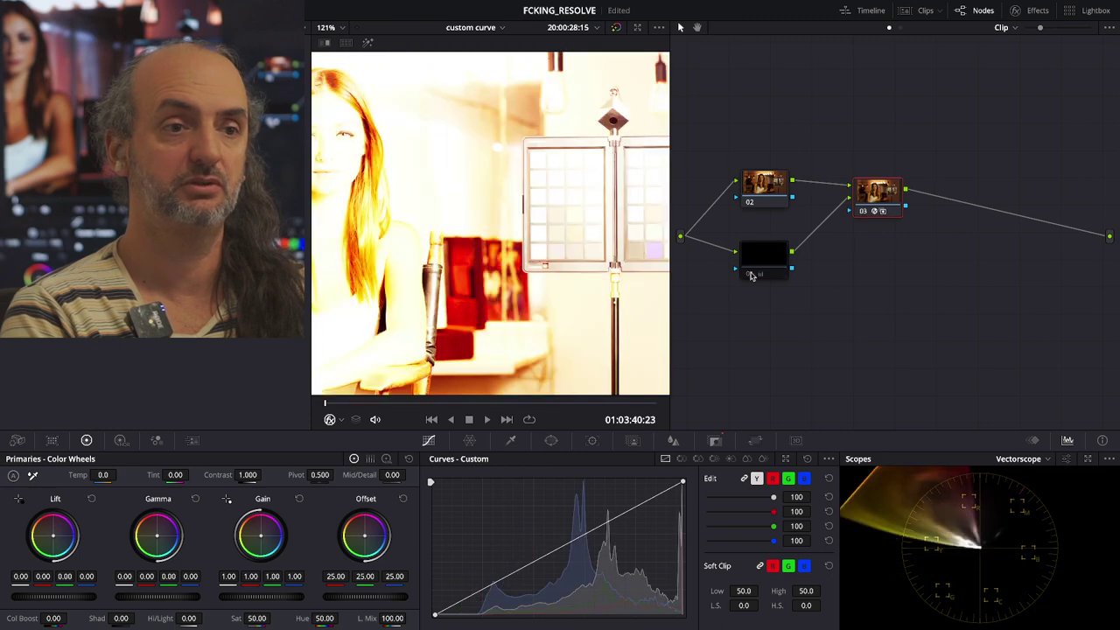
{"action": "left_click", "coordinate": [750, 274]}
Move node 03 closer to node 02, review node 01's Gain and Offset values, and reselect node 03.
{"action": "left_click_drag", "start_coordinate": [886, 194], "coordinate": [1109, 237]}
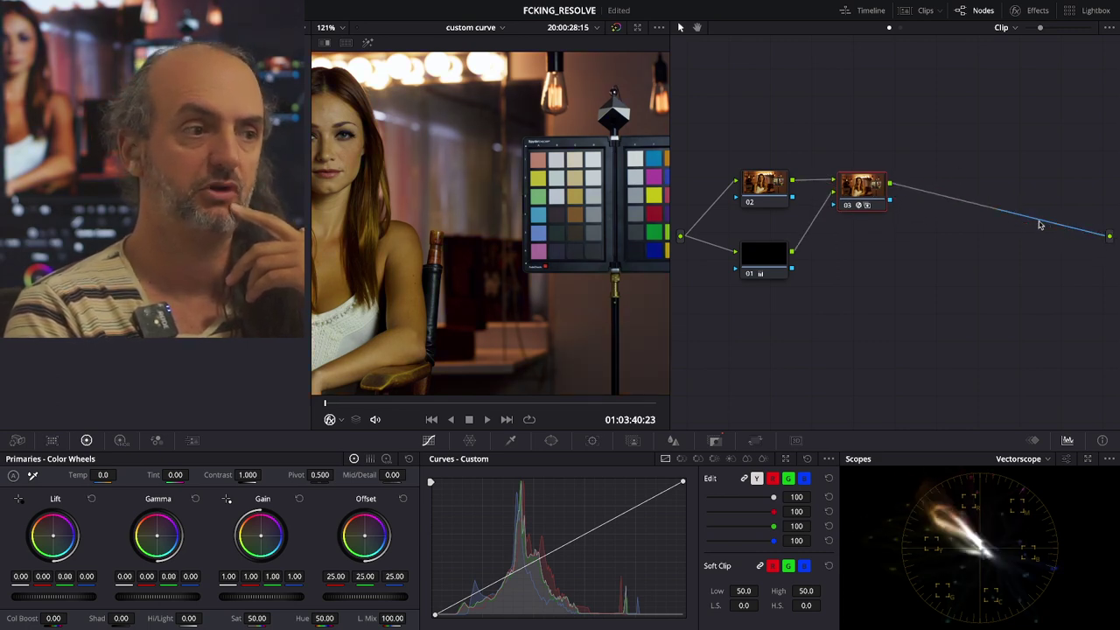
{"action": "left_click", "coordinate": [770, 268]}
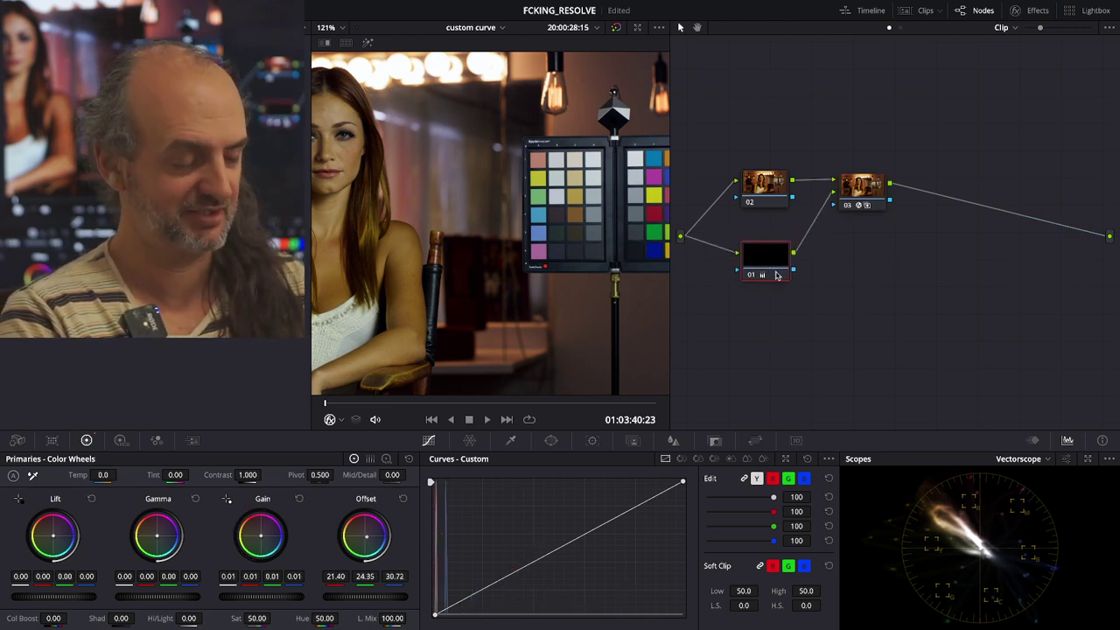
{"action": "left_click_drag", "start_coordinate": [771, 274], "coordinate": [768, 277]}
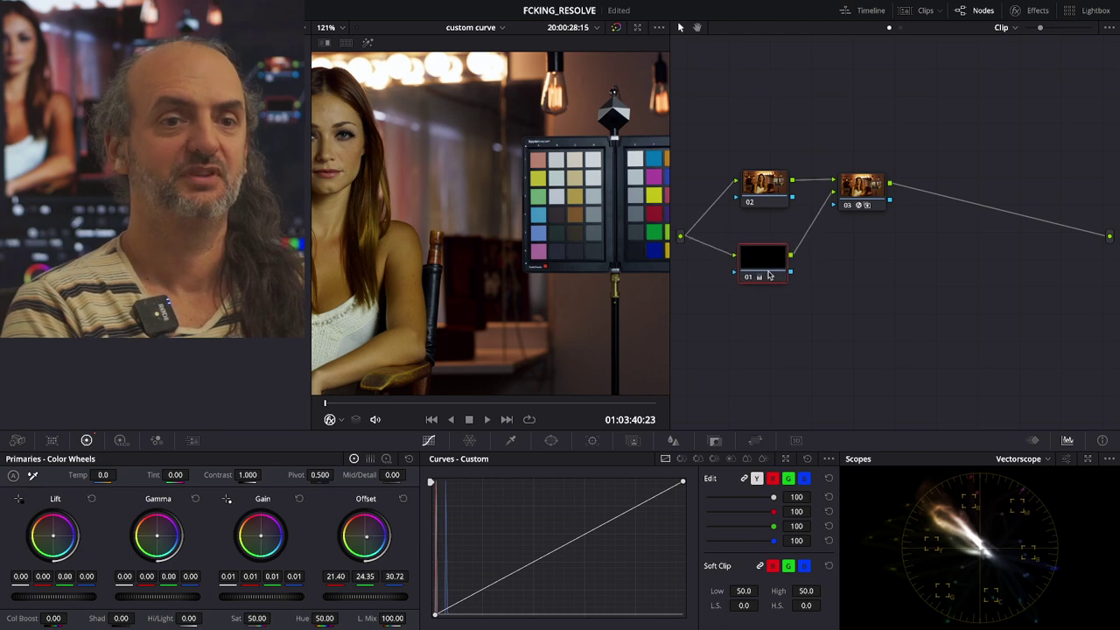
{"action": "left_click", "coordinate": [868, 194]}
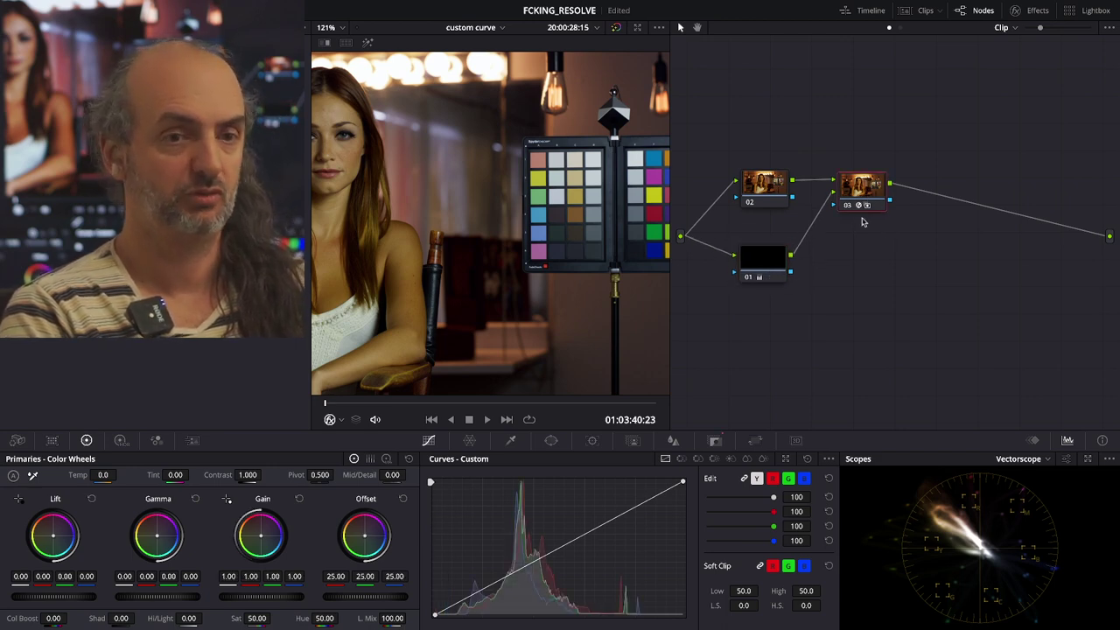
Add a second Custom Mixer node after node 03 and set its composite type to Subtract.
{"action": "key", "text": "alt+s"}
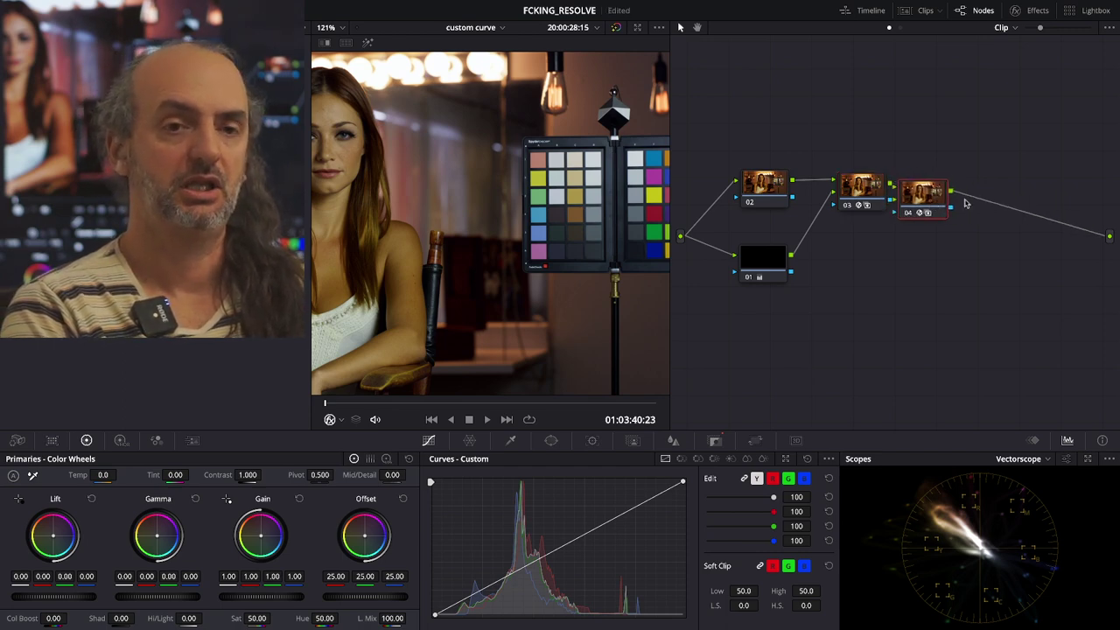
{"action": "left_click", "coordinate": [1038, 12]}
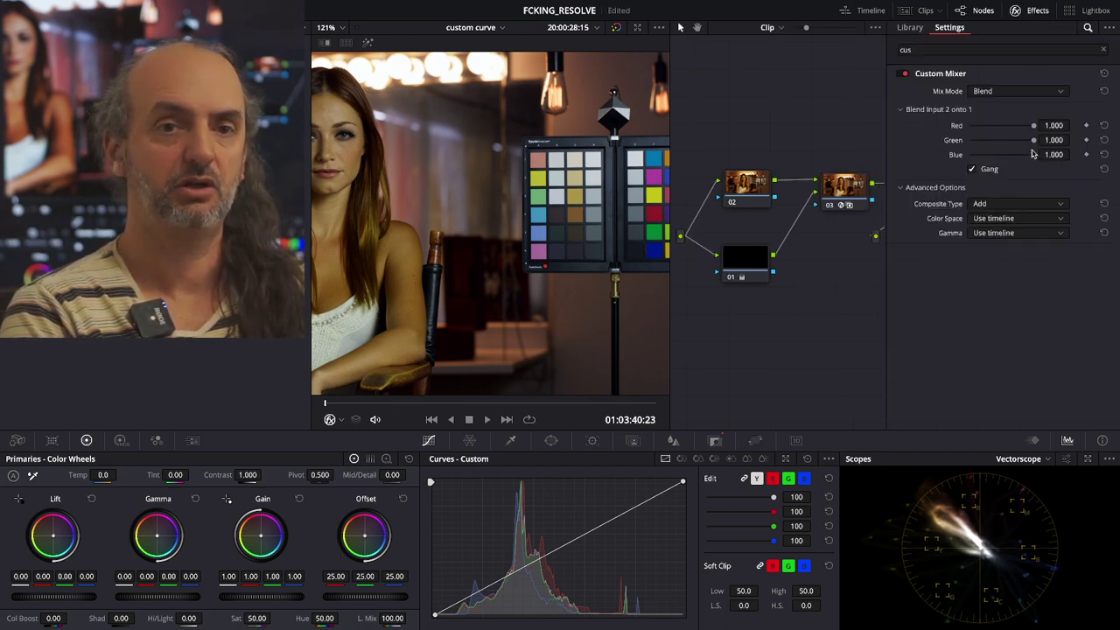
{"action": "left_click", "coordinate": [993, 203]}
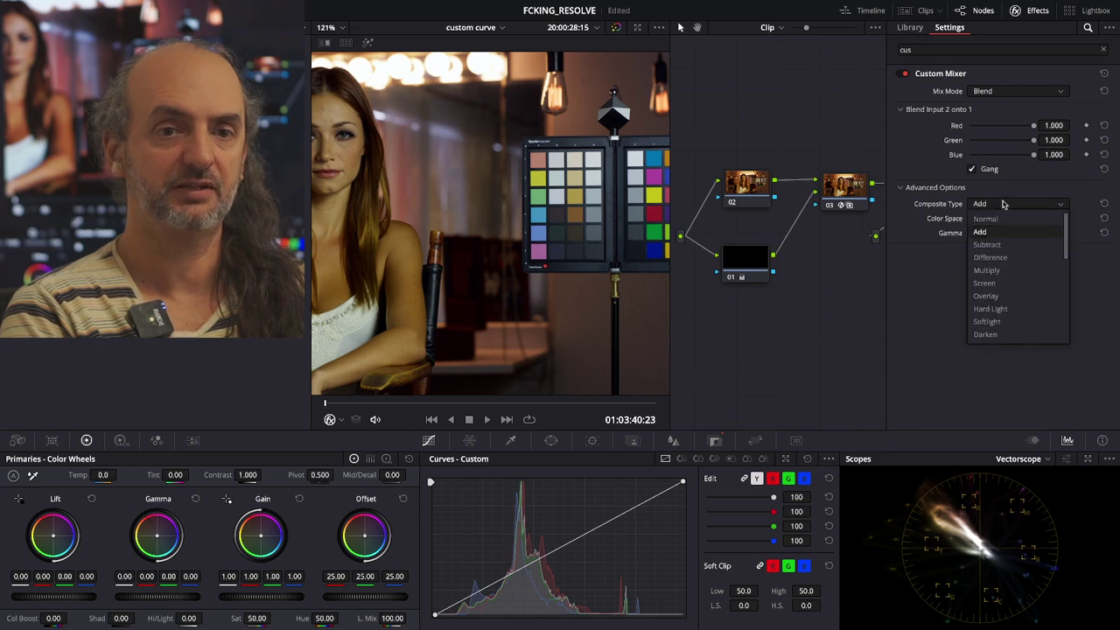
{"action": "left_click", "coordinate": [989, 248]}
{"action": "left_click", "coordinate": [1038, 12]}
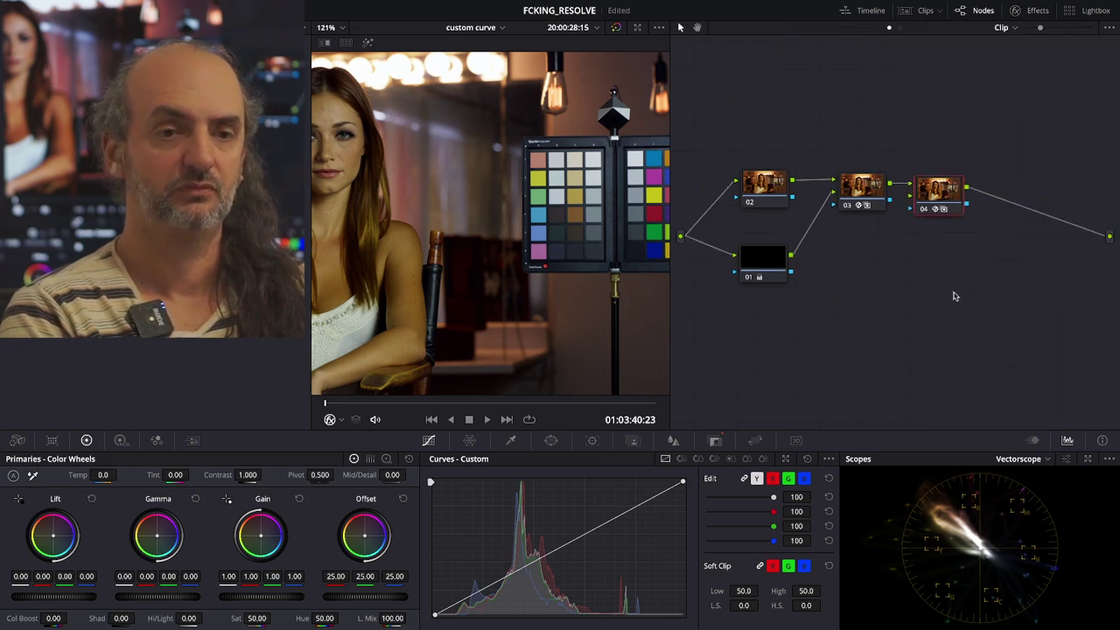
Lower node 04, feed node 01 into its second input, and compare the result with the grade bypassed.
{"action": "left_click_drag", "start_coordinate": [942, 208], "coordinate": [943, 237]}
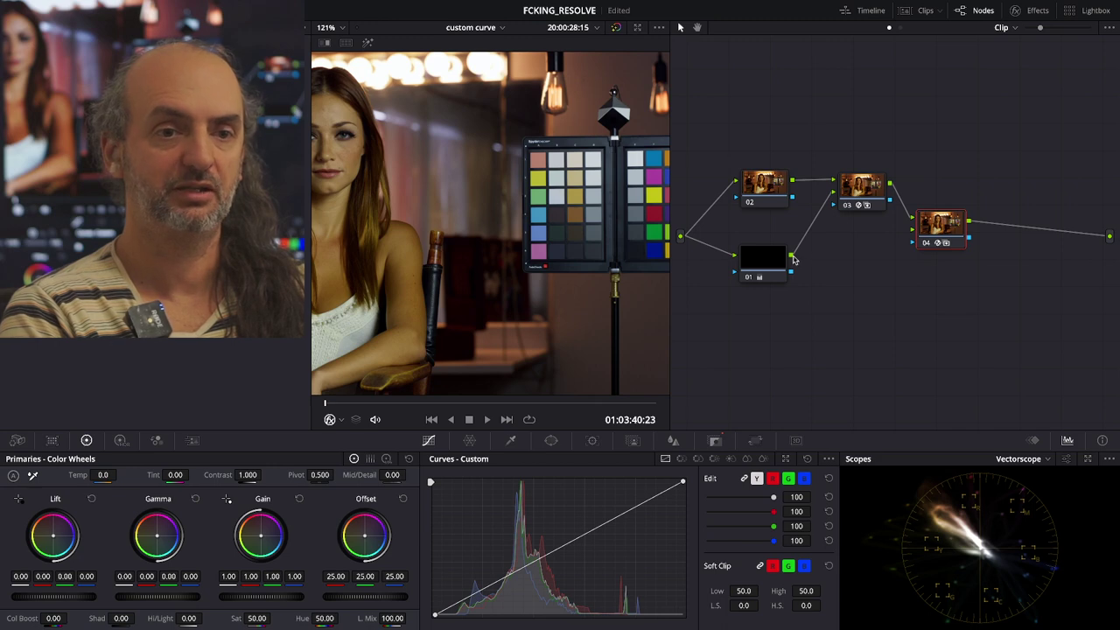
{"action": "left_click_drag", "start_coordinate": [793, 259], "coordinate": [915, 233]}
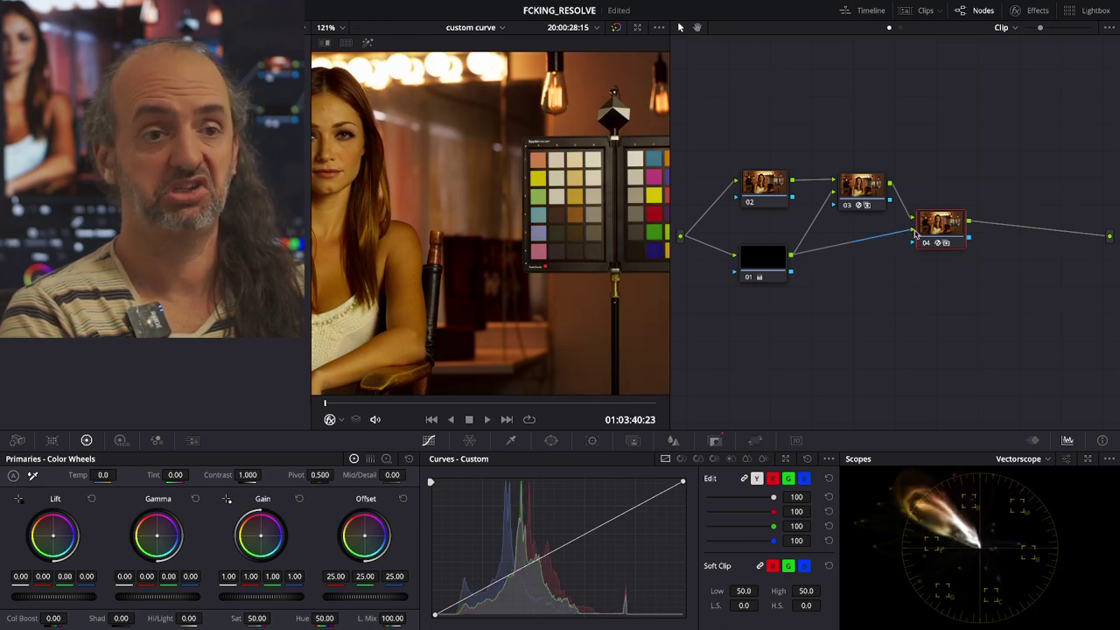
{"action": "left_click", "coordinate": [617, 28]}
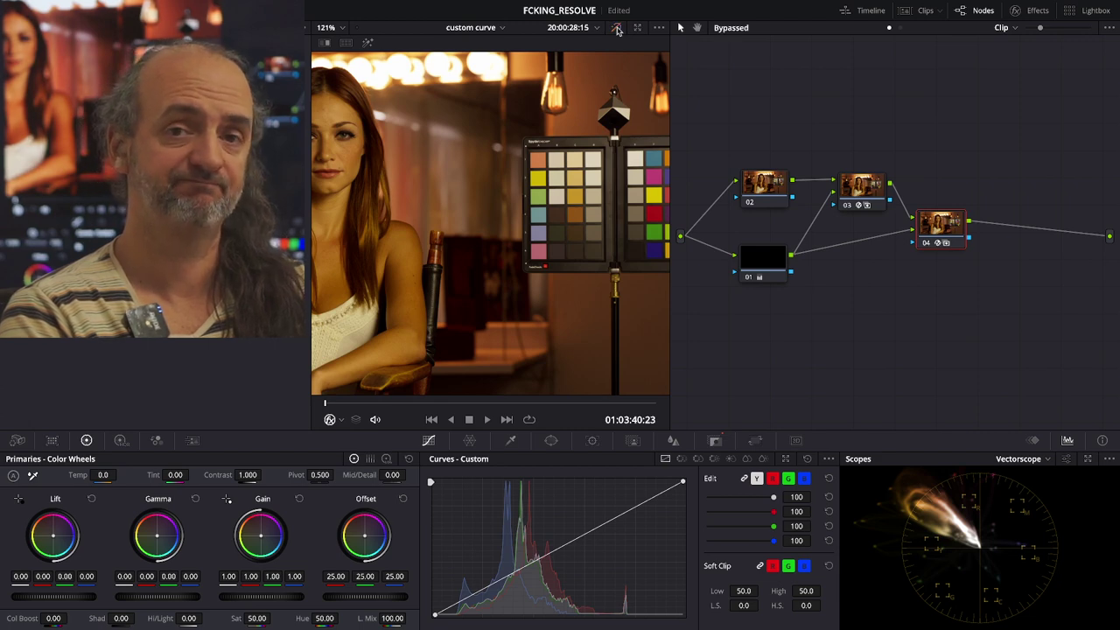
{"action": "left_click", "coordinate": [617, 28]}
{"action": "left_click", "coordinate": [617, 28]}
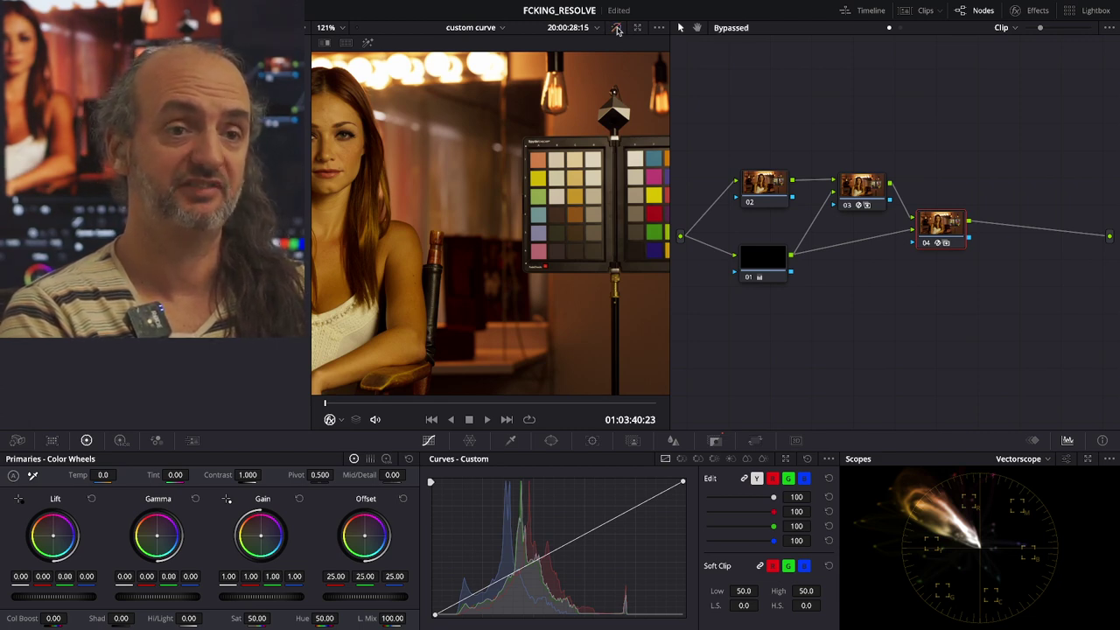
{"action": "left_click", "coordinate": [617, 28]}
Review node 01's Gain and Offset values against node 04's neutral settings, and reselect node 04.
{"action": "left_click_drag", "start_coordinate": [767, 264], "coordinate": [760, 248]}
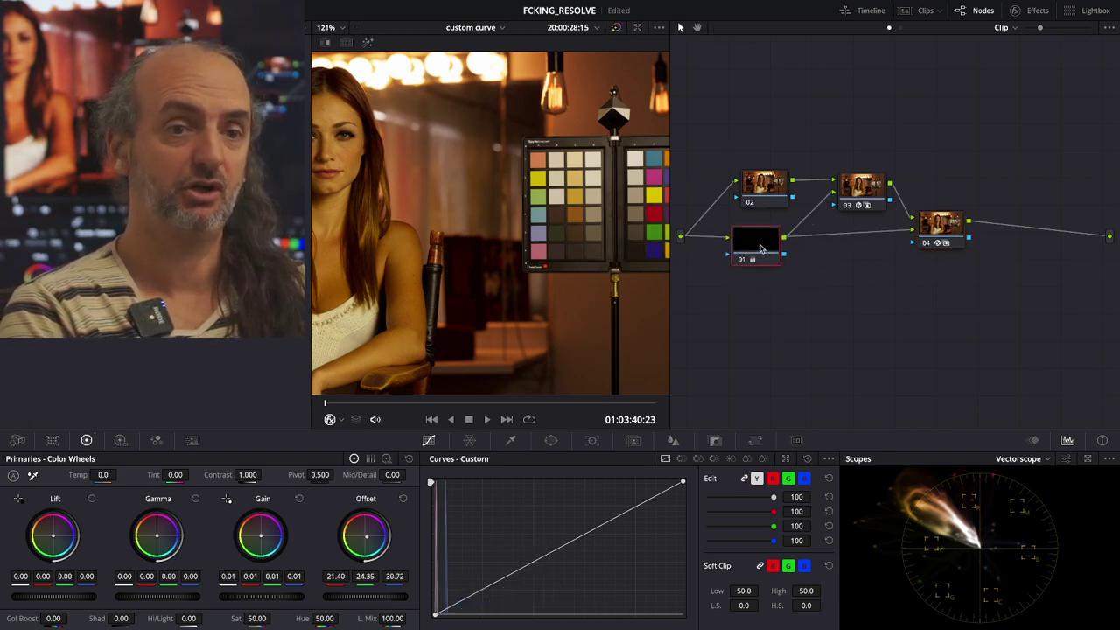
{"action": "left_click", "coordinate": [934, 229]}
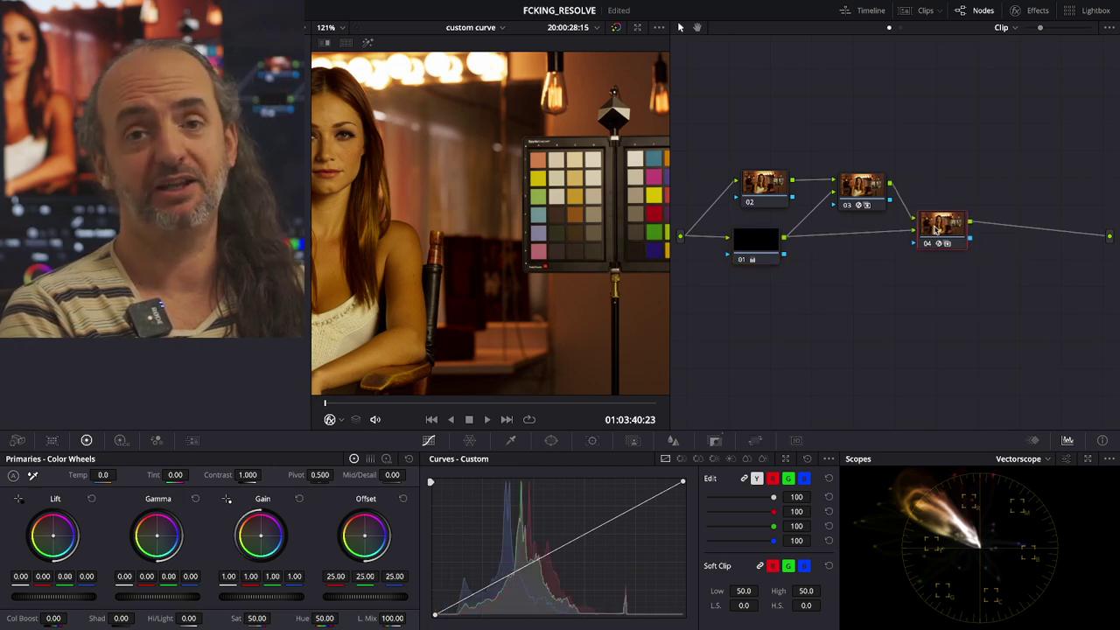
{"action": "left_click", "coordinate": [770, 256]}
{"action": "left_click", "coordinate": [946, 233]}
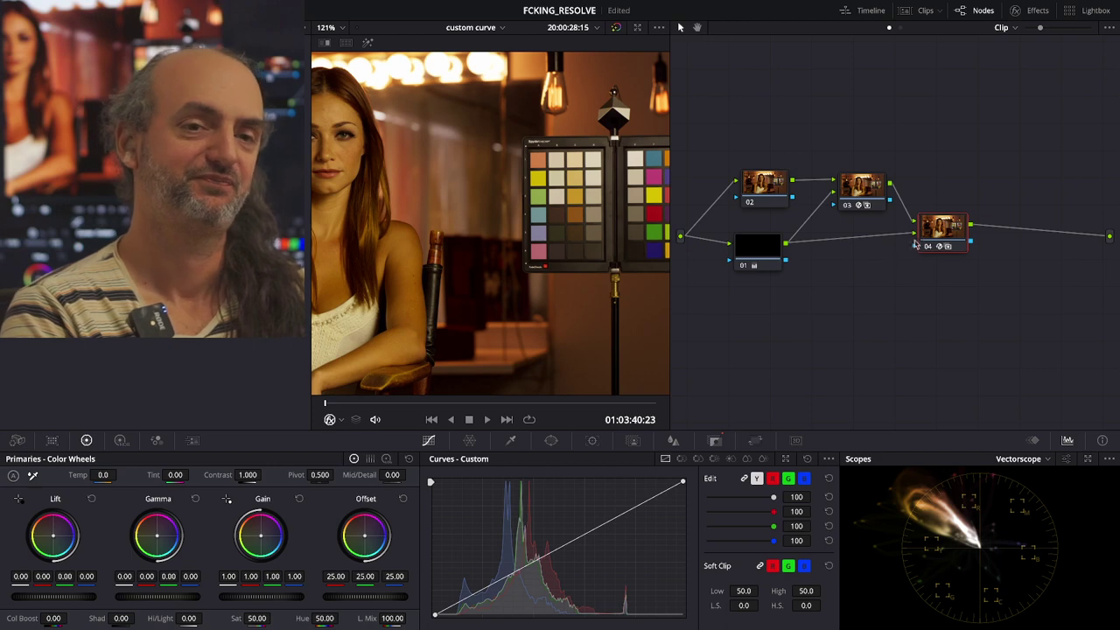
Connect the source directly to node 03's first input and delete the empty node 02.
{"action": "left_click_drag", "start_coordinate": [770, 196], "coordinate": [752, 151]}
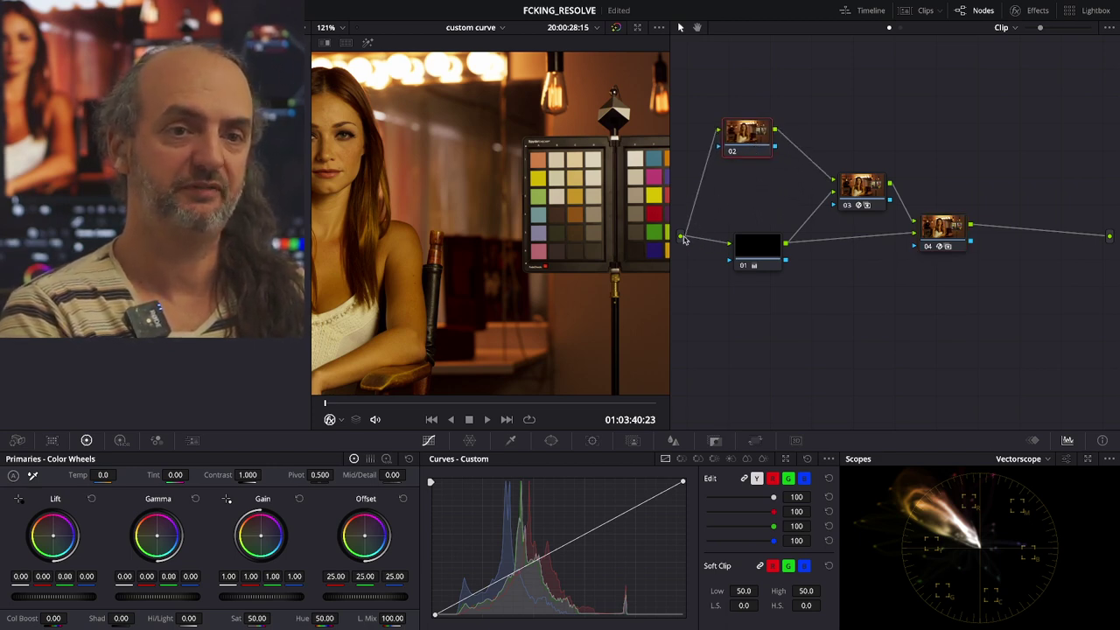
{"action": "left_click_drag", "start_coordinate": [685, 238], "coordinate": [833, 181]}
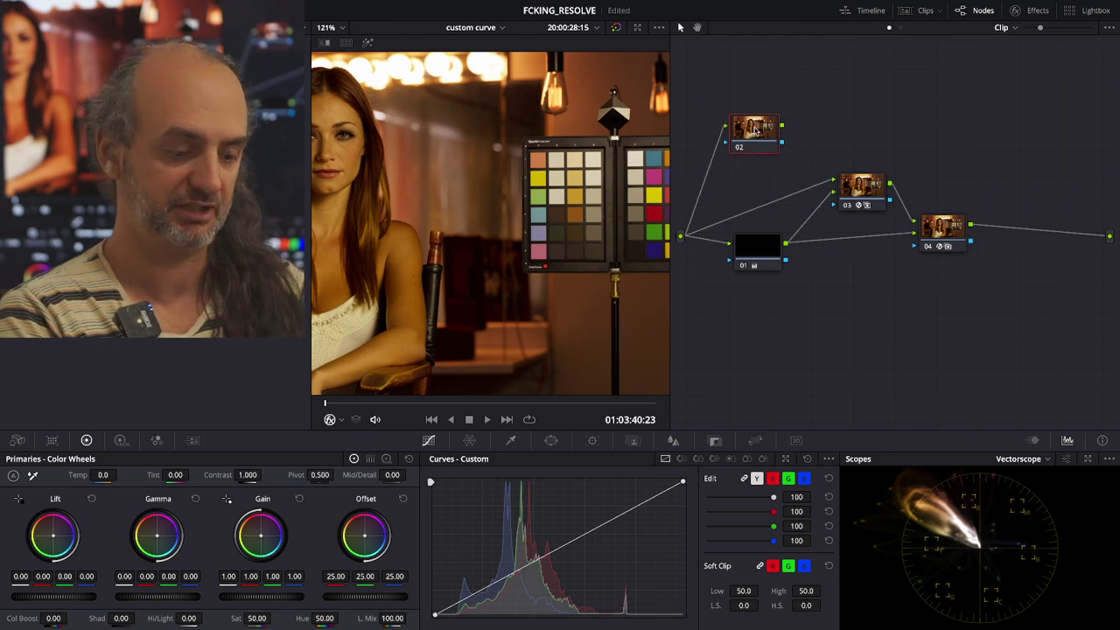
{"action": "key", "text": "Delete"}
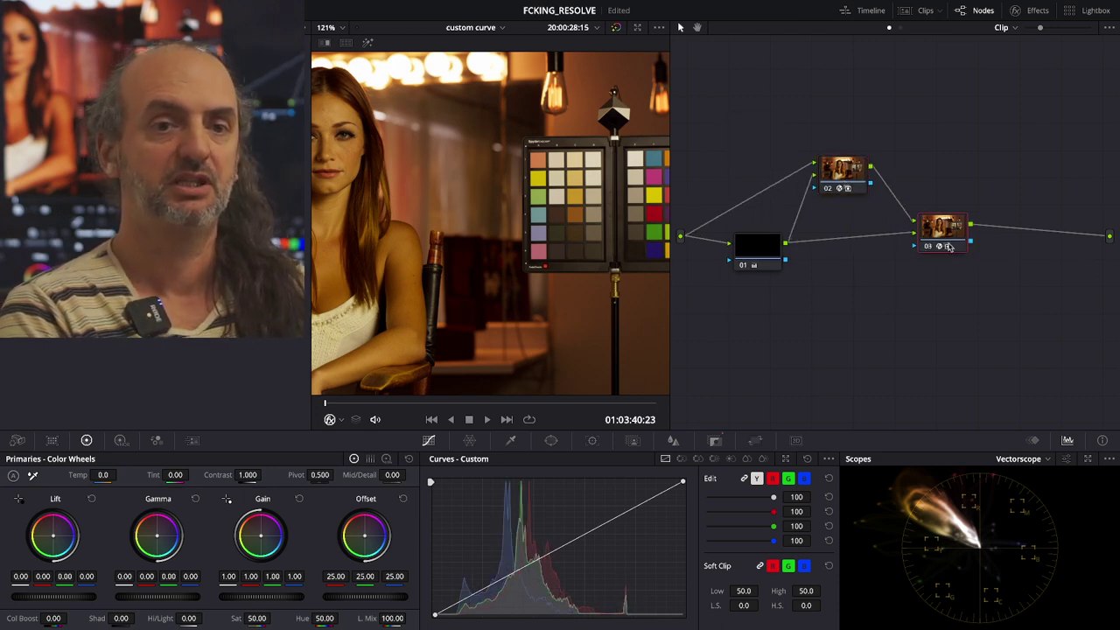
Spread the two Custom Mixer nodes apart and insert a serial node between them.
{"action": "left_click_drag", "start_coordinate": [943, 225], "coordinate": [967, 222]}
{"action": "left_click_drag", "start_coordinate": [844, 177], "coordinate": [905, 154]}
{"action": "key", "text": "alt+s"}
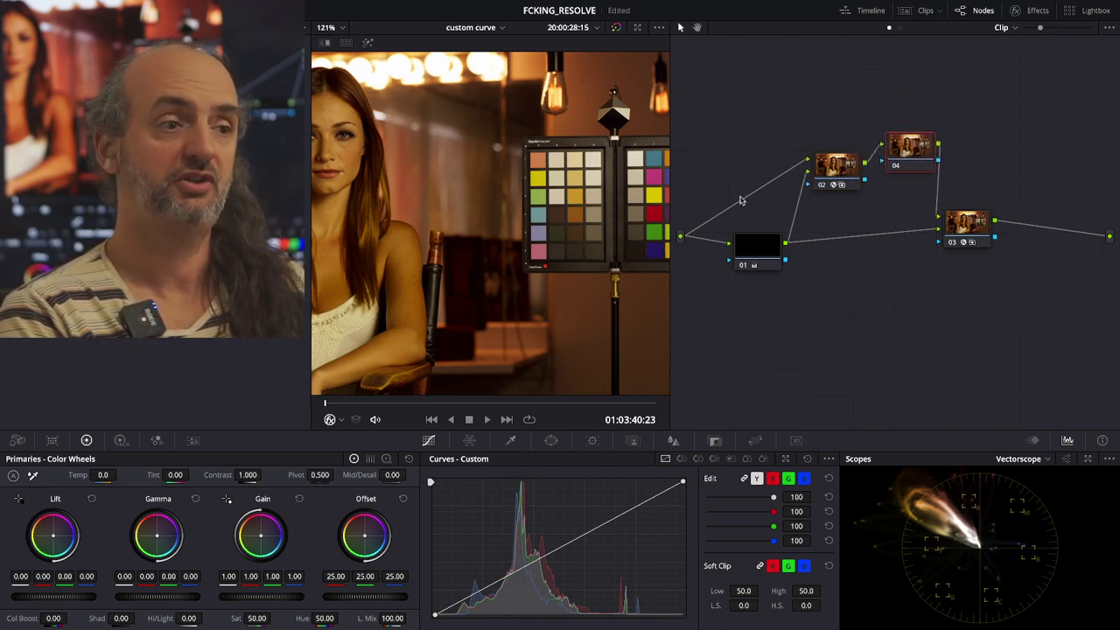
Widen the viewer, label the new node 04 as S, and label node 01 as B.
{"action": "left_click_drag", "start_coordinate": [671, 173], "coordinate": [770, 174]}
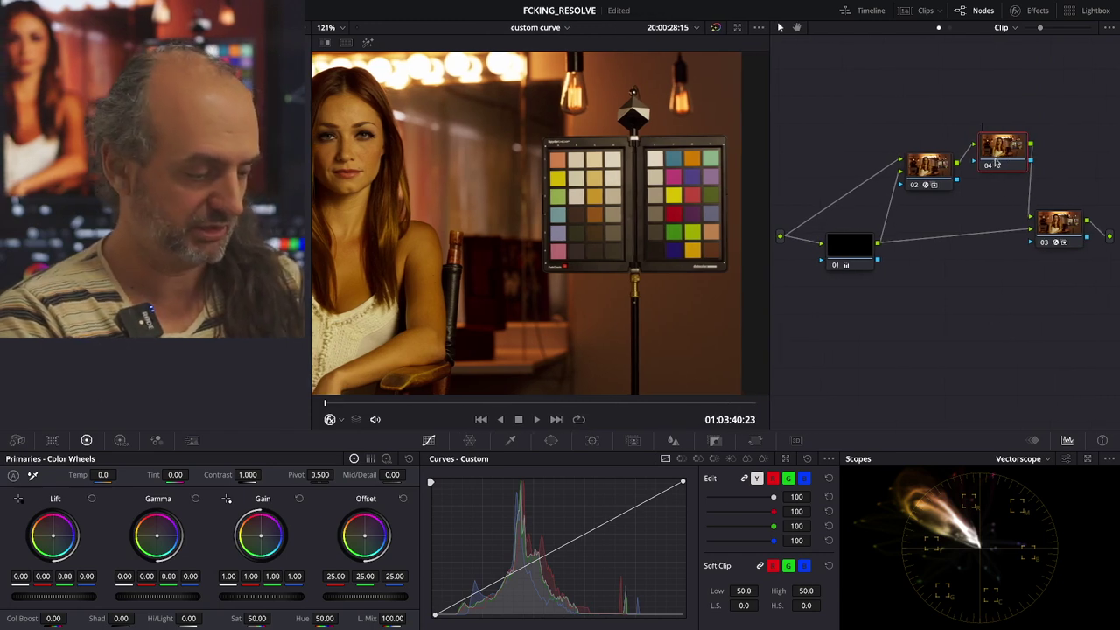
{"action": "left_click", "coordinate": [857, 248]}
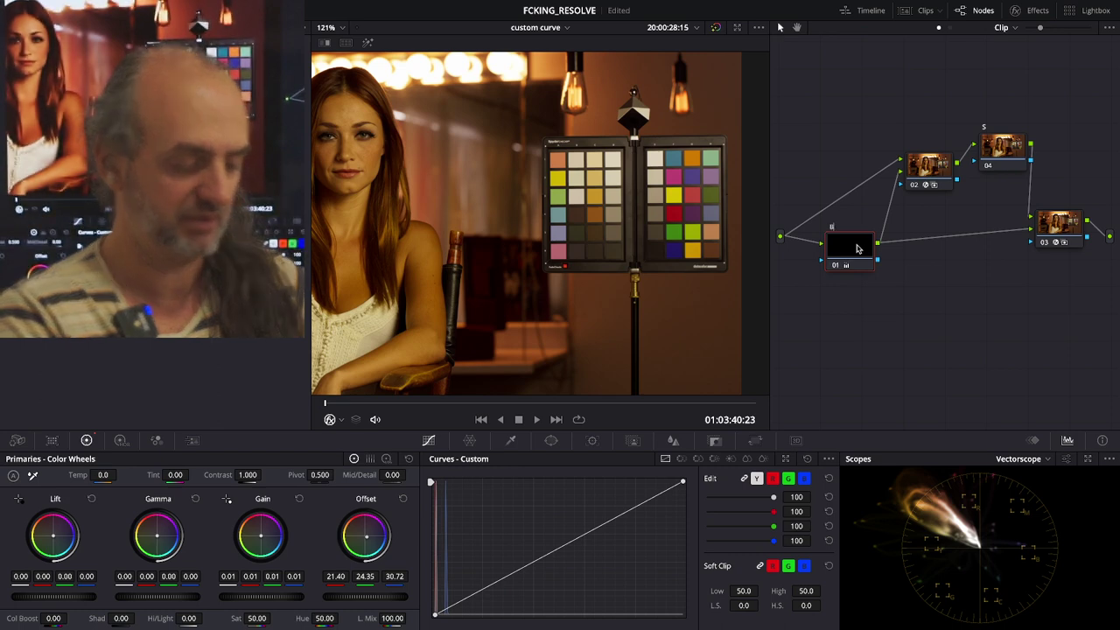
Lower the Saturation of node S to 0.00.
{"action": "left_click", "coordinate": [999, 147]}
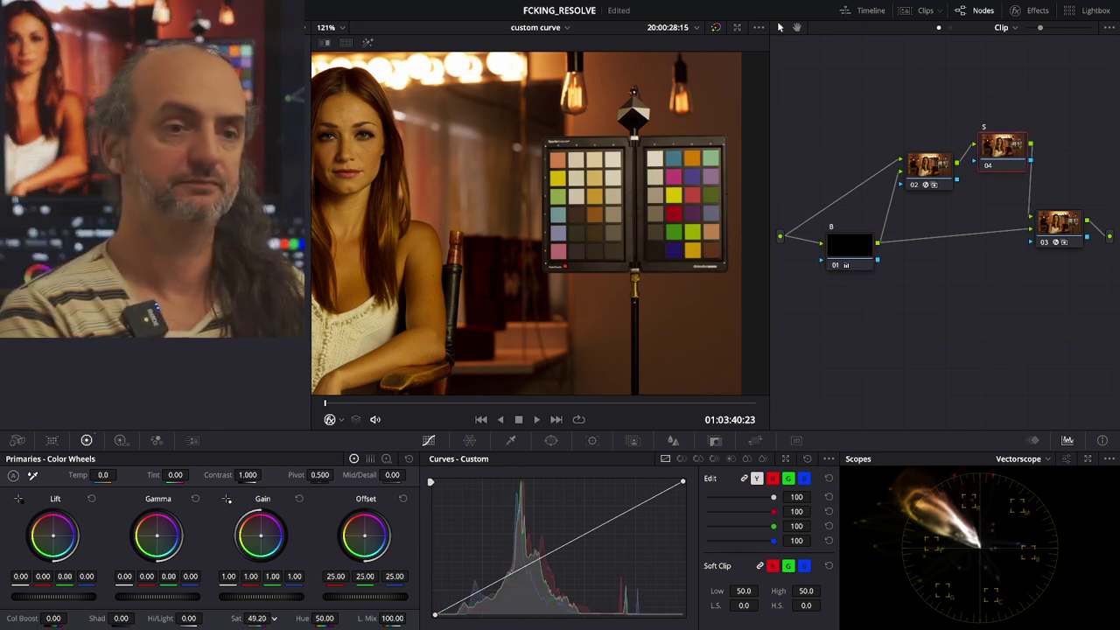
{"action": "left_click_drag", "start_coordinate": [256, 618], "coordinate": [223, 618]}
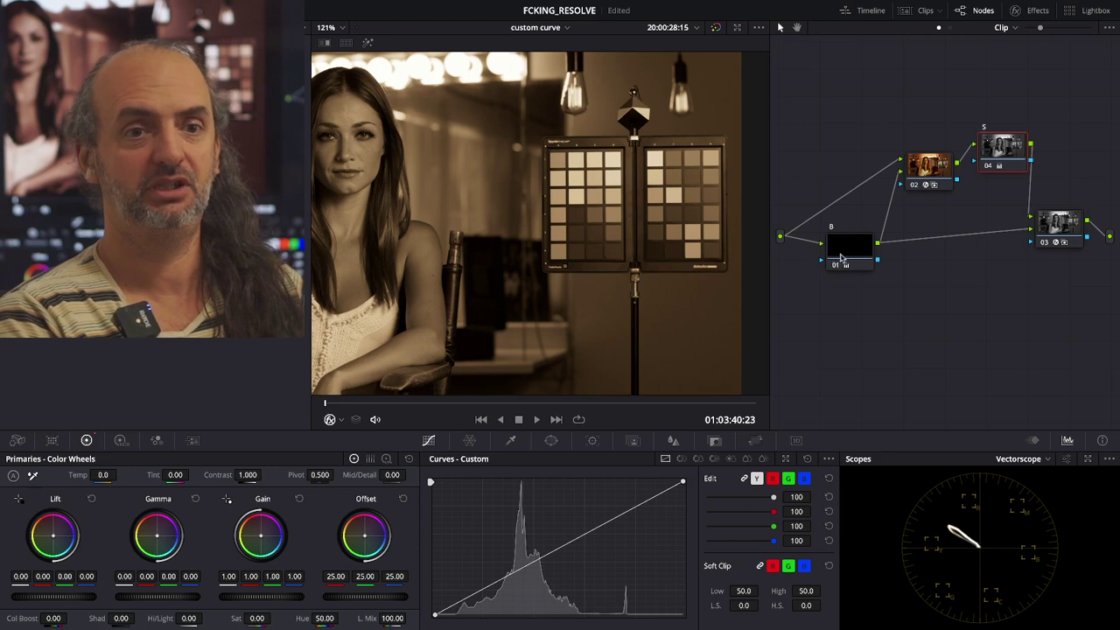
Examine how node B feeds both mixers around node S by inspecting the settings of each node in the tree.
{"action": "left_click_drag", "start_coordinate": [861, 255], "coordinate": [869, 259]}
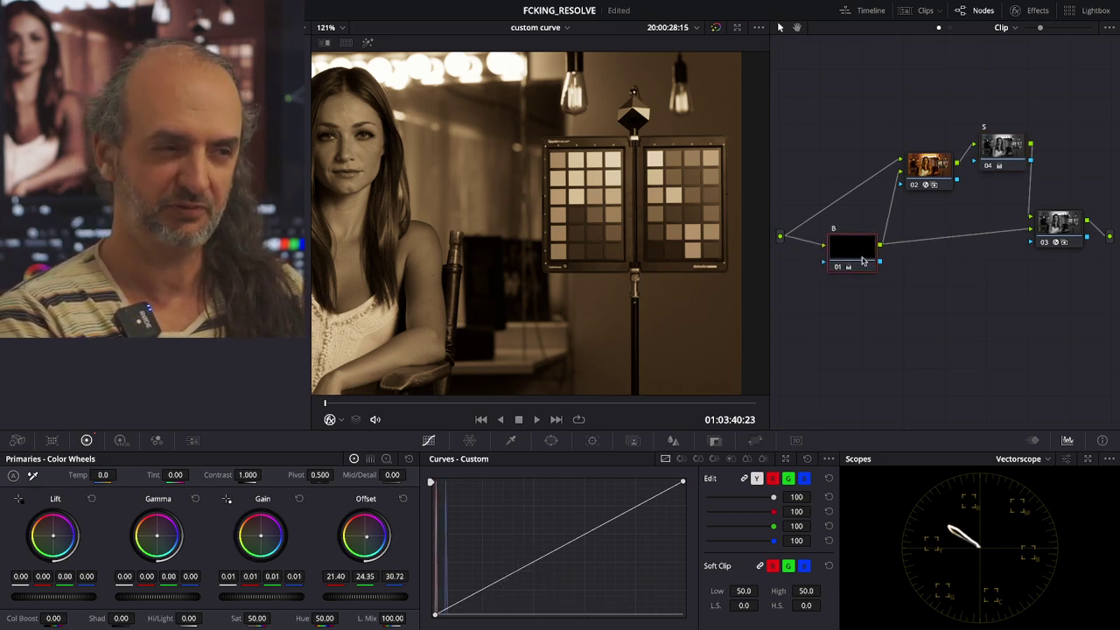
{"action": "left_click_drag", "start_coordinate": [862, 258], "coordinate": [858, 251]}
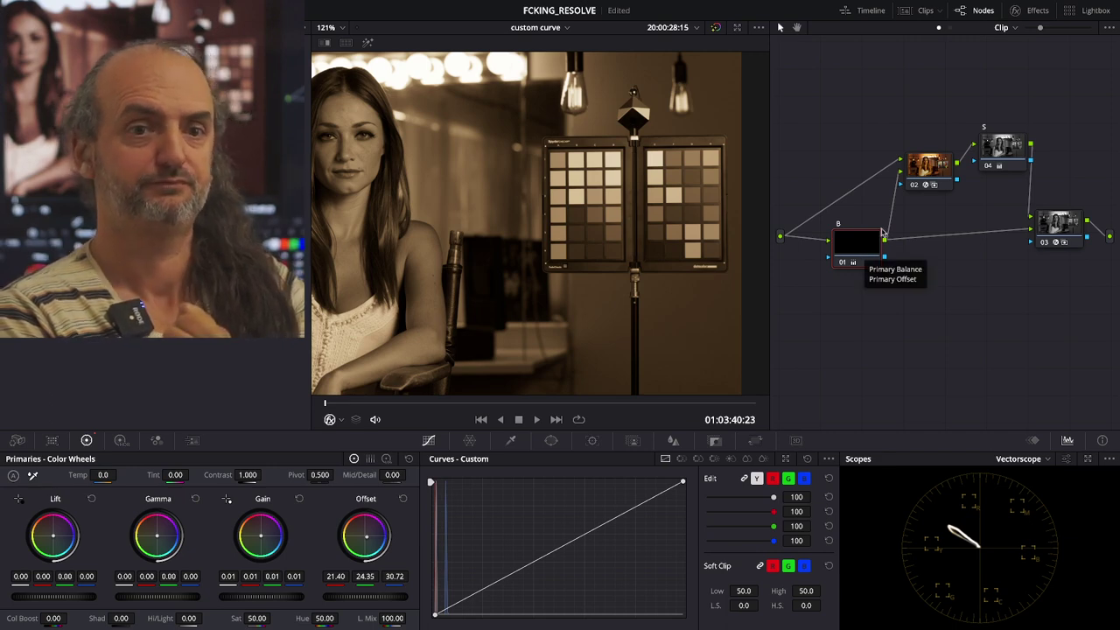
{"action": "left_click", "coordinate": [932, 169]}
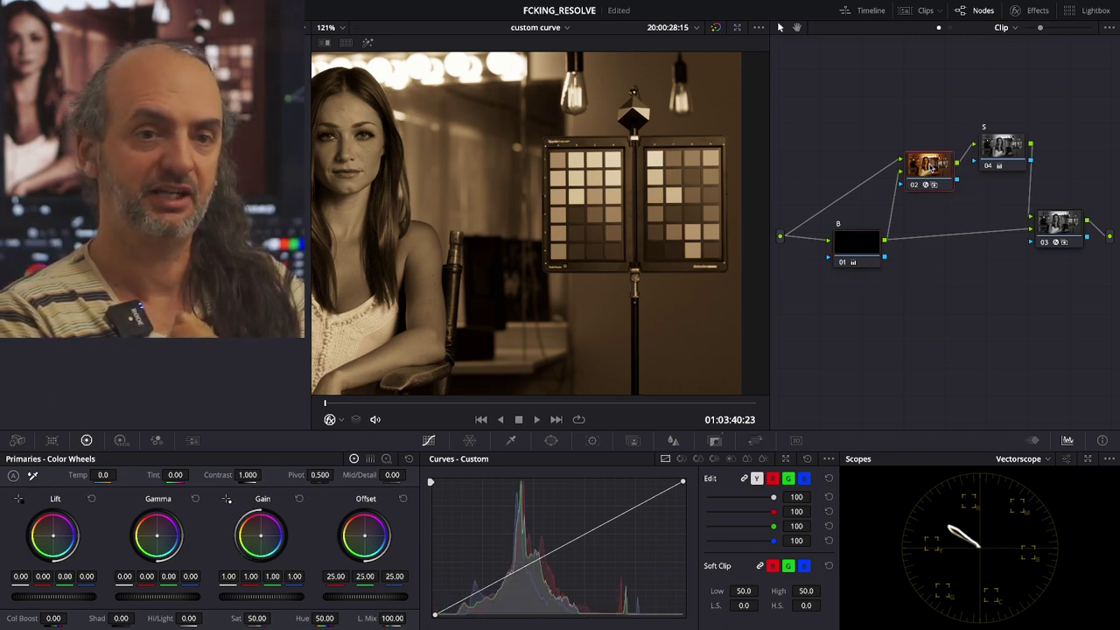
{"action": "left_click", "coordinate": [853, 245]}
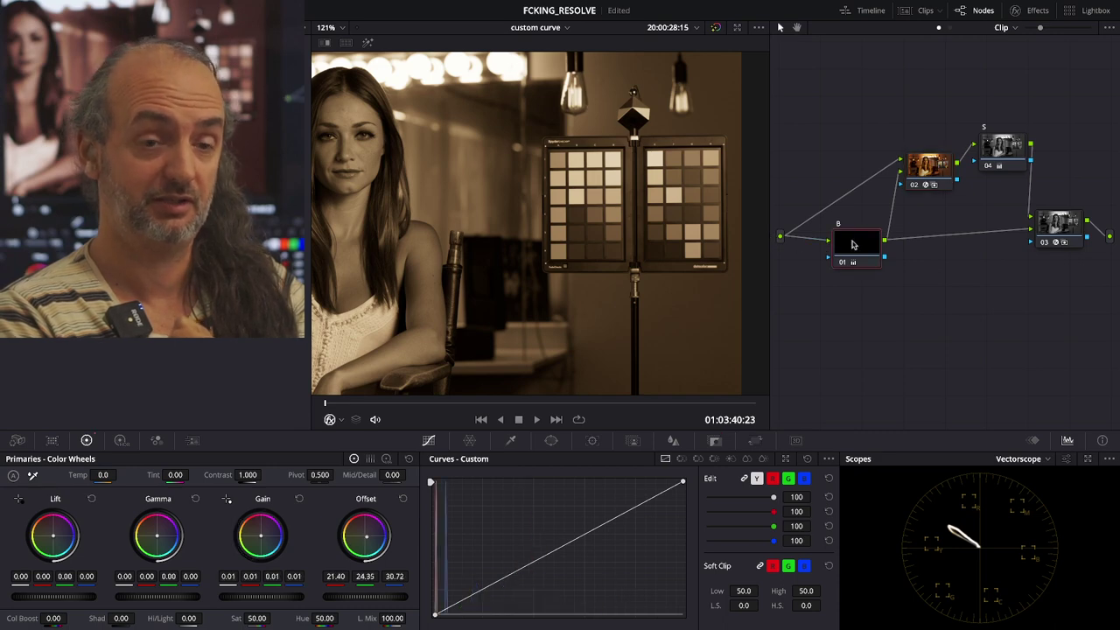
{"action": "left_click", "coordinate": [940, 170]}
{"action": "left_click", "coordinate": [1003, 149]}
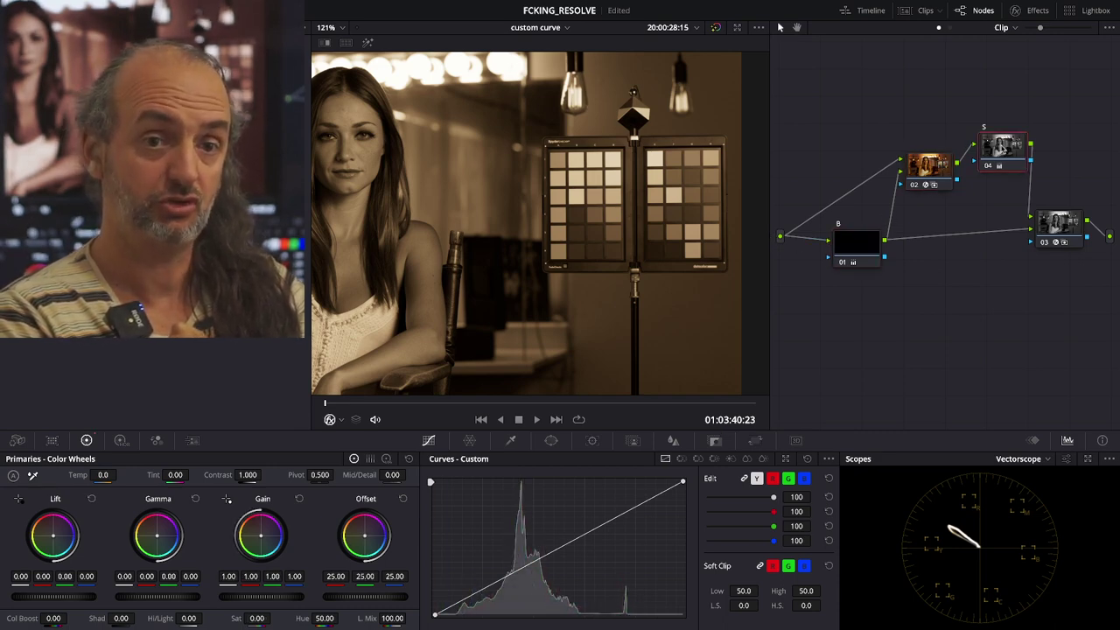
{"action": "left_click", "coordinate": [859, 247]}
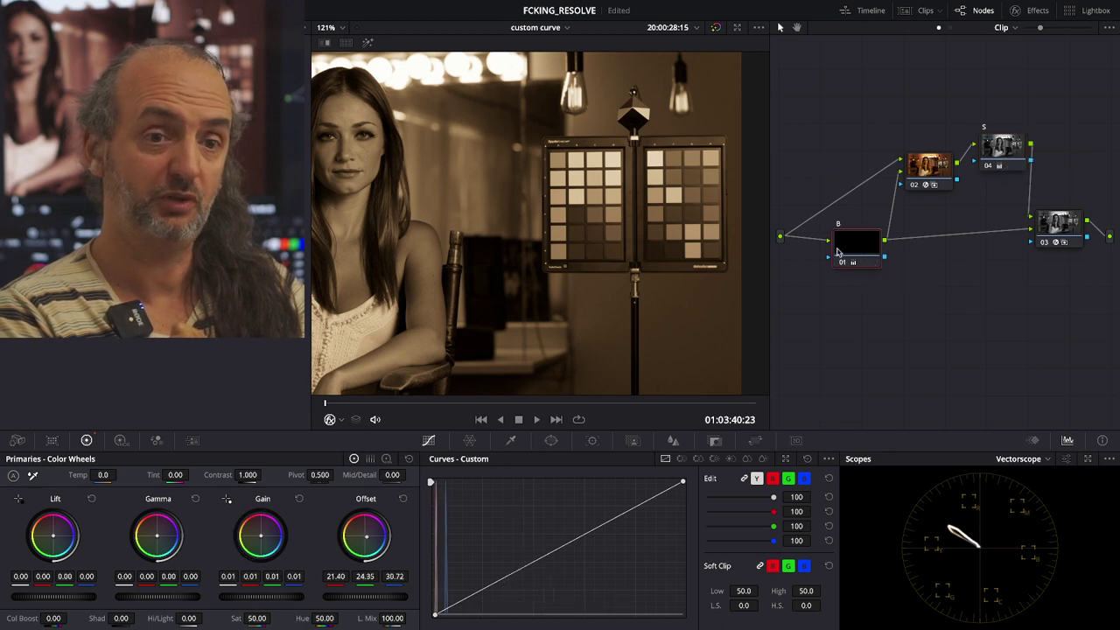
{"action": "left_click_drag", "start_coordinate": [858, 253], "coordinate": [859, 250]}
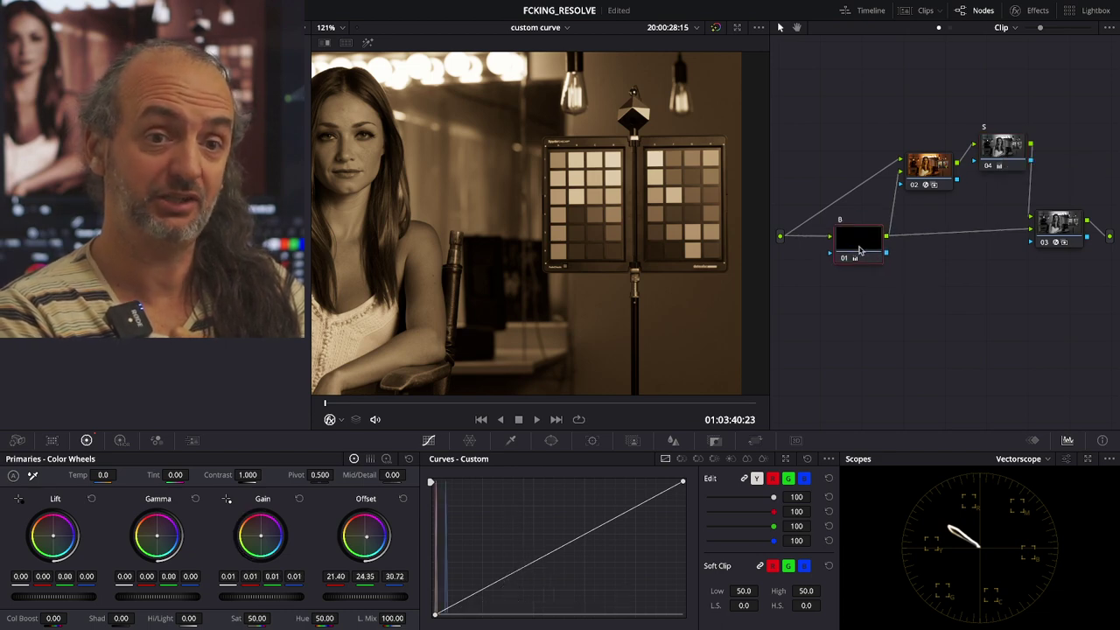
{"action": "left_click", "coordinate": [1069, 229]}
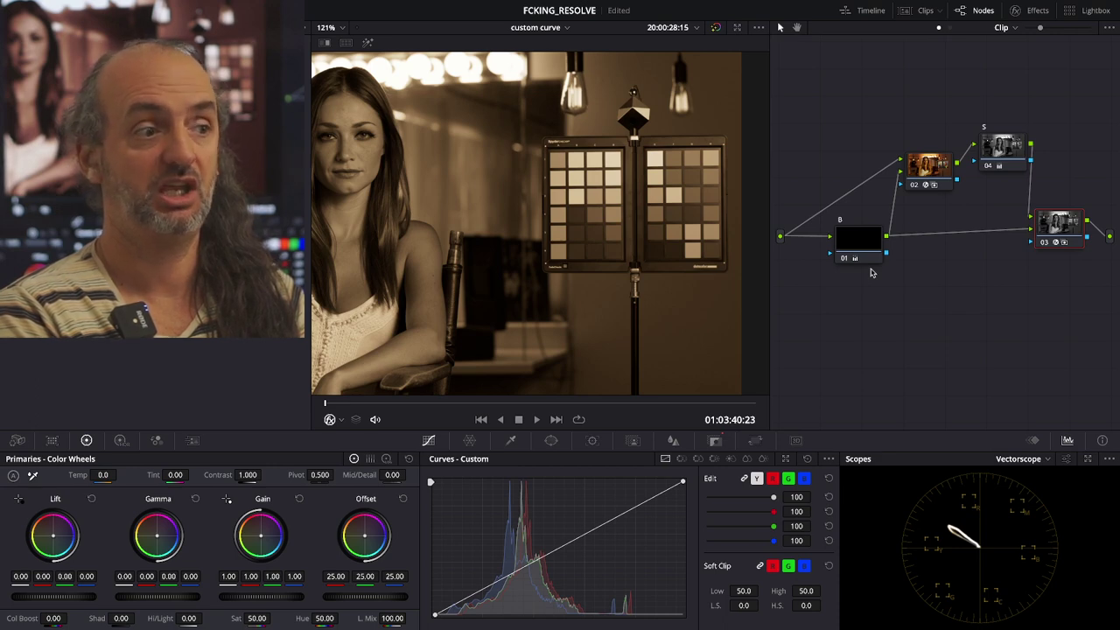
{"action": "mouse_move", "coordinate": [872, 248]}
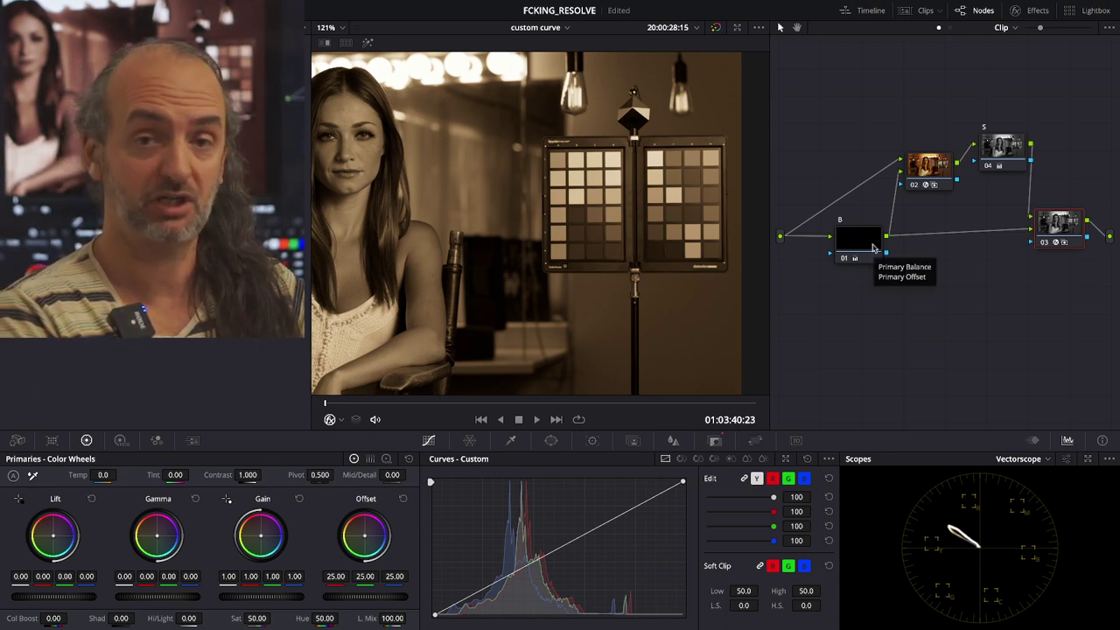
Try raising the Saturation of node S to 70.80, and reset it to 50.00.
{"action": "right_click", "coordinate": [1010, 151]}
{"action": "left_click", "coordinate": [1050, 229]}
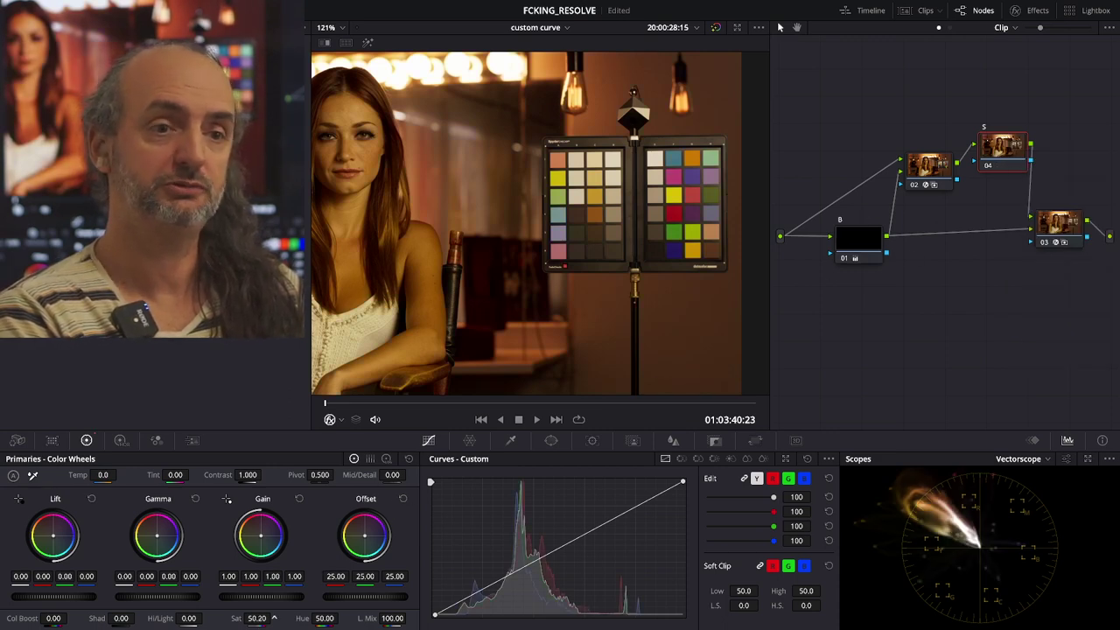
{"action": "mouse_move", "coordinate": [273, 618]}
{"action": "left_mouse_down"}
{"action": "mouse_move", "coordinate": [291, 617]}
{"action": "mouse_move", "coordinate": [257, 618]}
{"action": "left_mouse_up"}
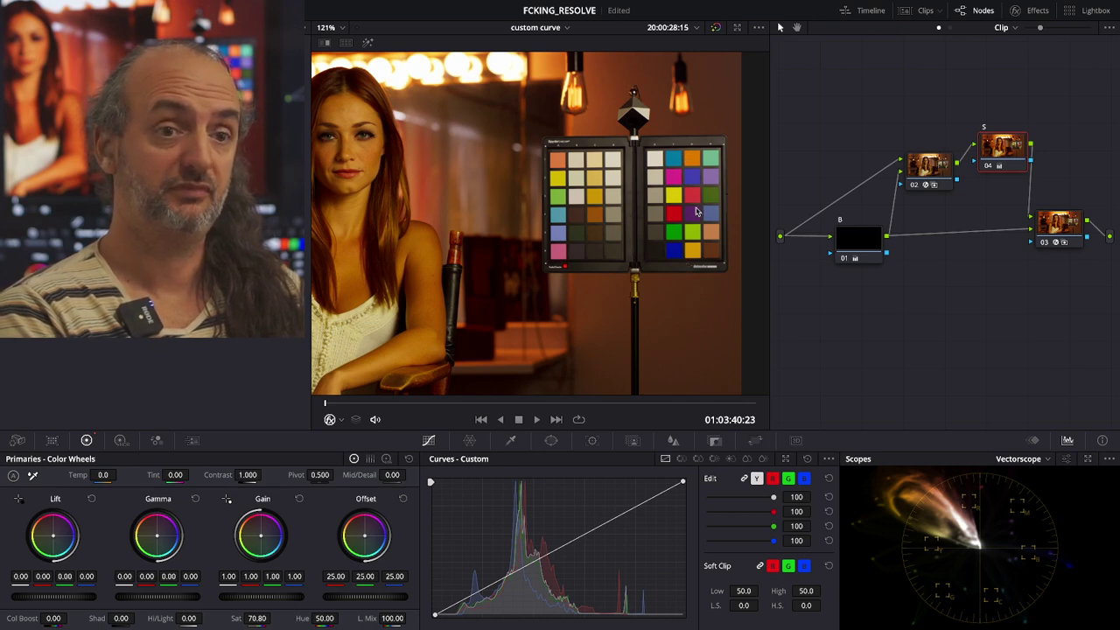
{"action": "key", "text": "ctrl+z"}
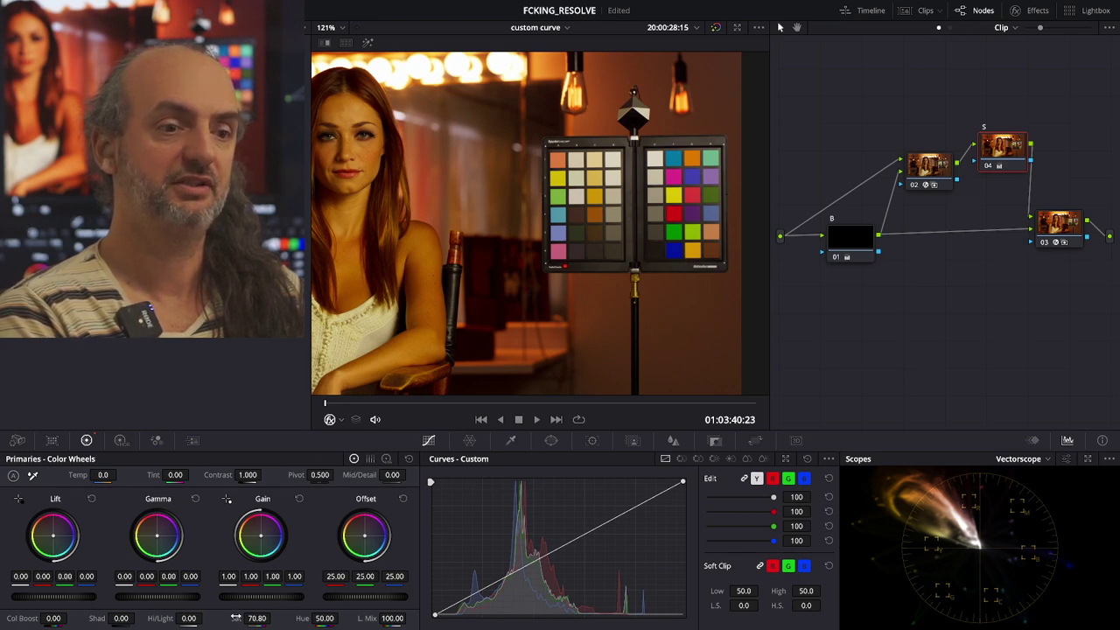
{"action": "double_click", "coordinate": [235, 618]}
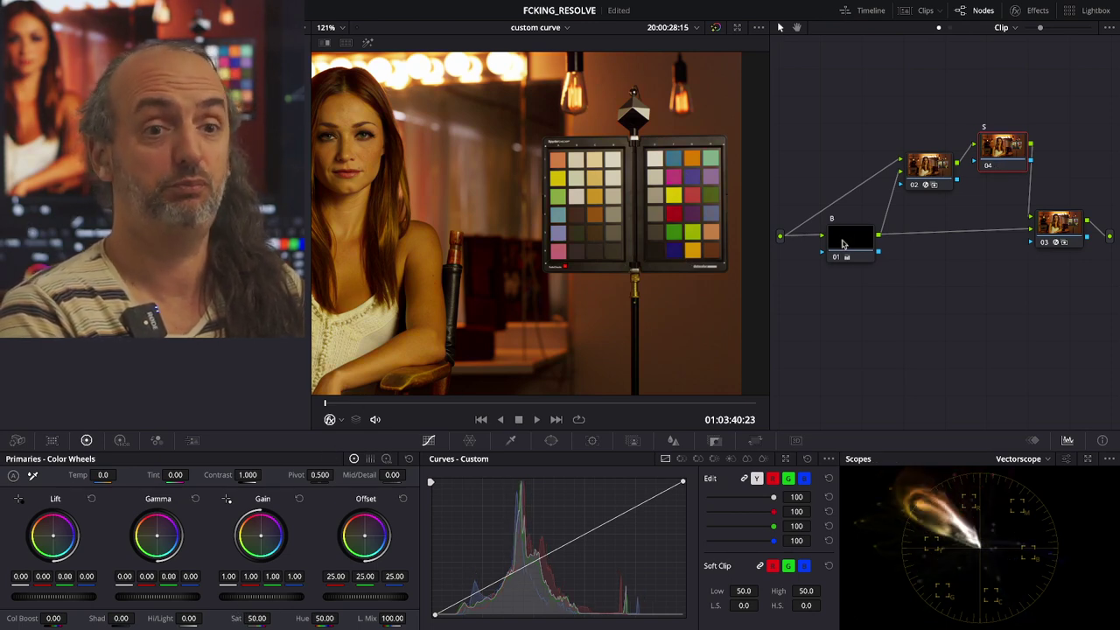
Recheck the Offset values of node B, show the clip thumbnails, and switch to the underwater clip 07.
{"action": "left_click_drag", "start_coordinate": [841, 245], "coordinate": [846, 241]}
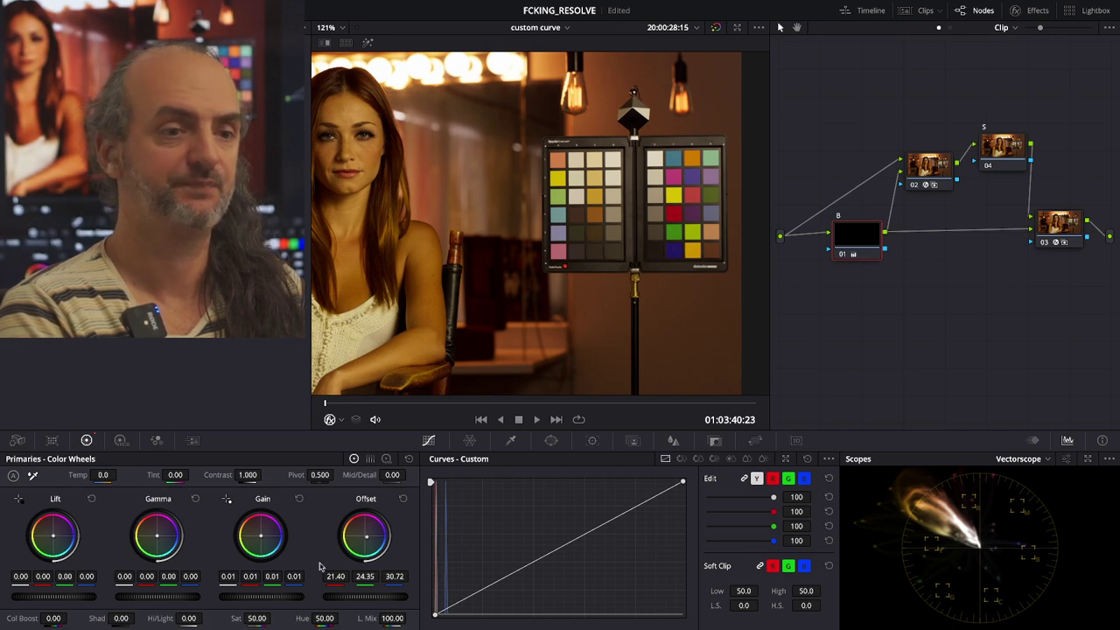
{"action": "left_click", "coordinate": [916, 11]}
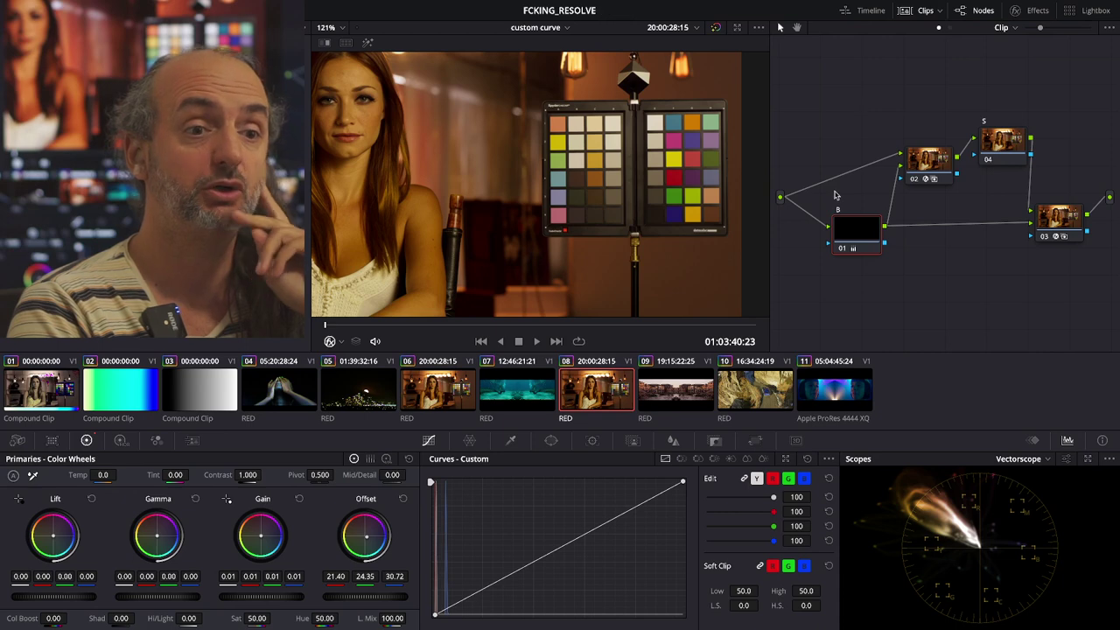
{"action": "left_click", "coordinate": [525, 394]}
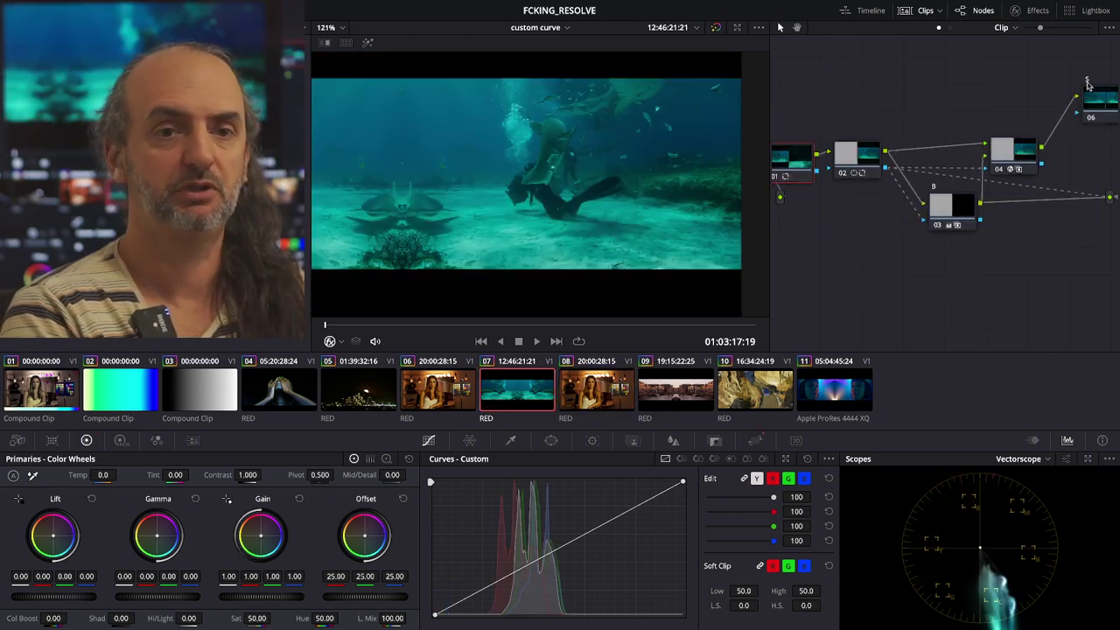
Clear the existing nodes from the underwater clip 07 and replace them with the mixer node tree from clip 08.
{"action": "left_click_drag", "start_coordinate": [1096, 73], "coordinate": [788, 235]}
{"action": "key", "text": "Delete"}
{"action": "key", "text": "alt+s"}
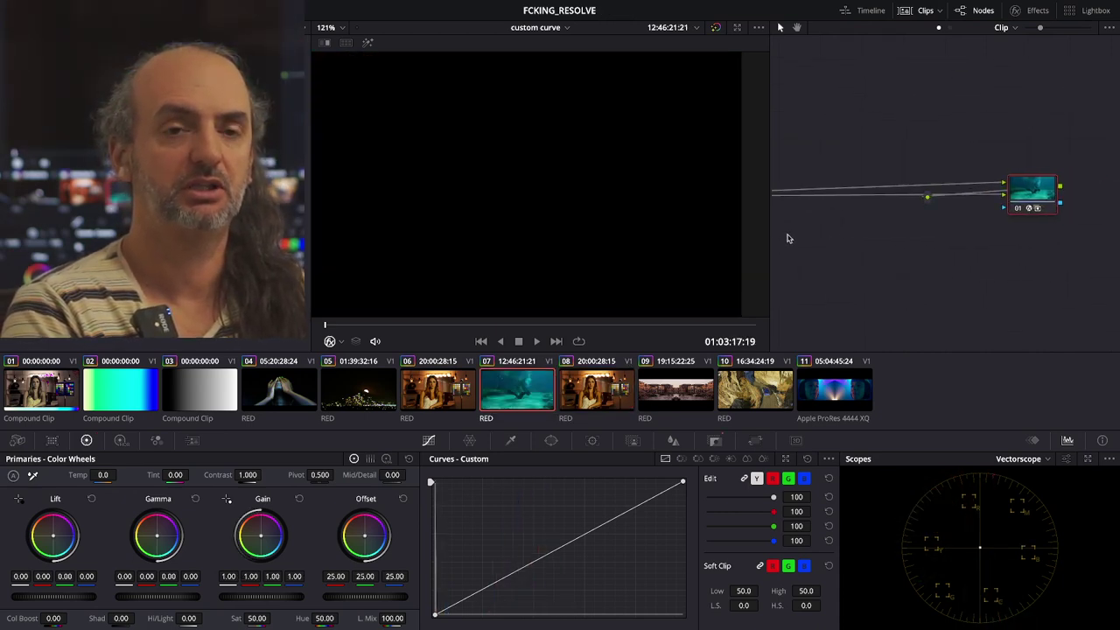
{"action": "left_click_drag", "start_coordinate": [966, 134], "coordinate": [1062, 235]}
{"action": "key", "text": "Delete"}
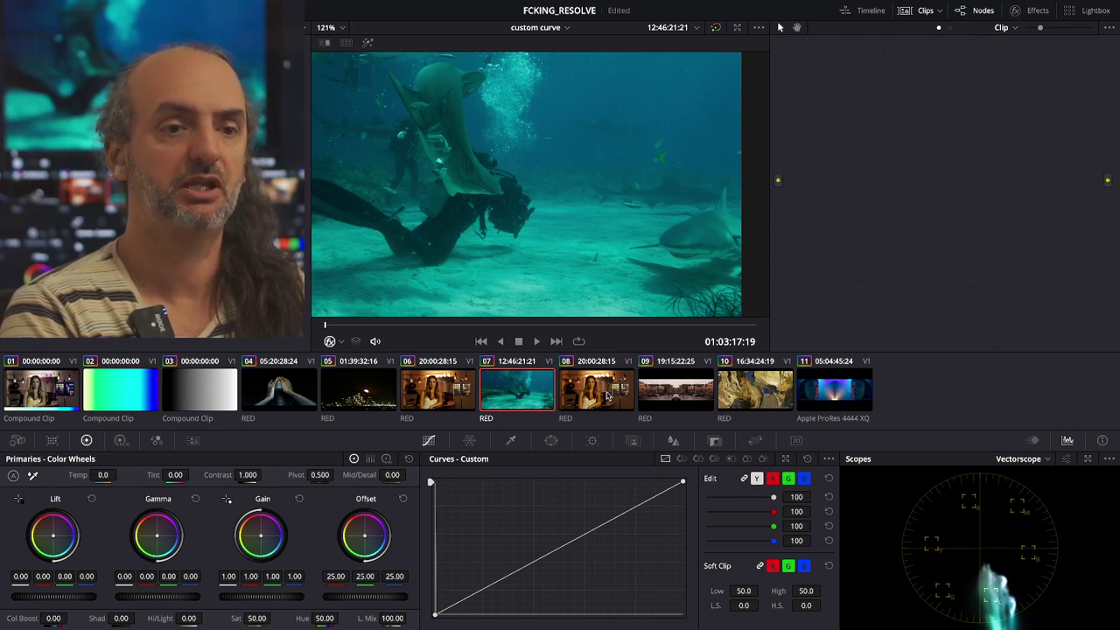
{"action": "key", "text": "ctrl+z"}
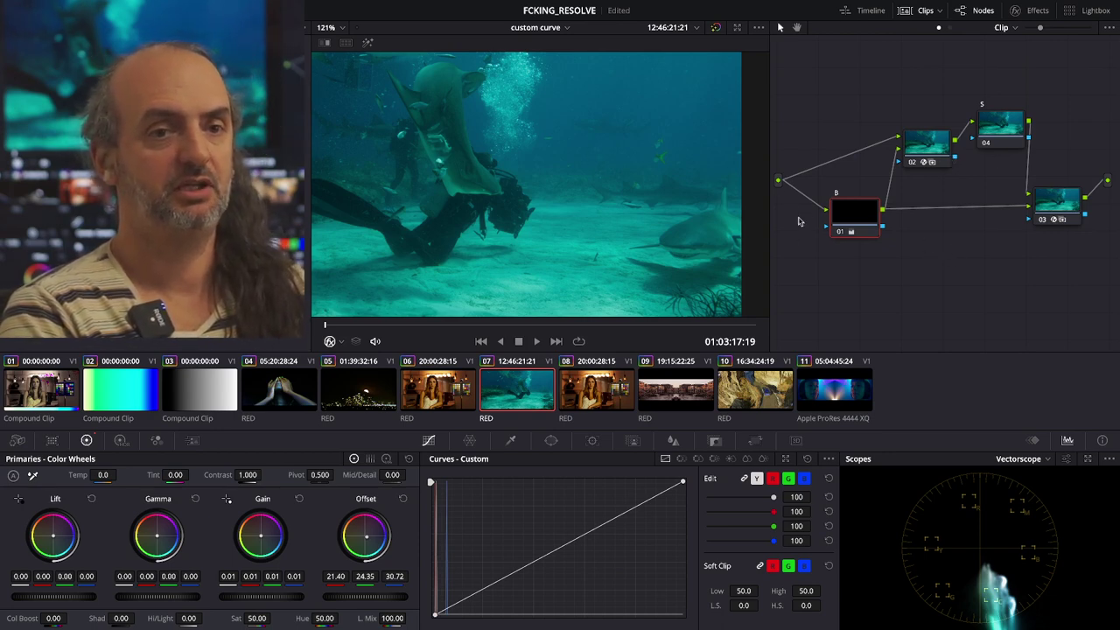
{"action": "left_click", "coordinate": [1046, 206]}
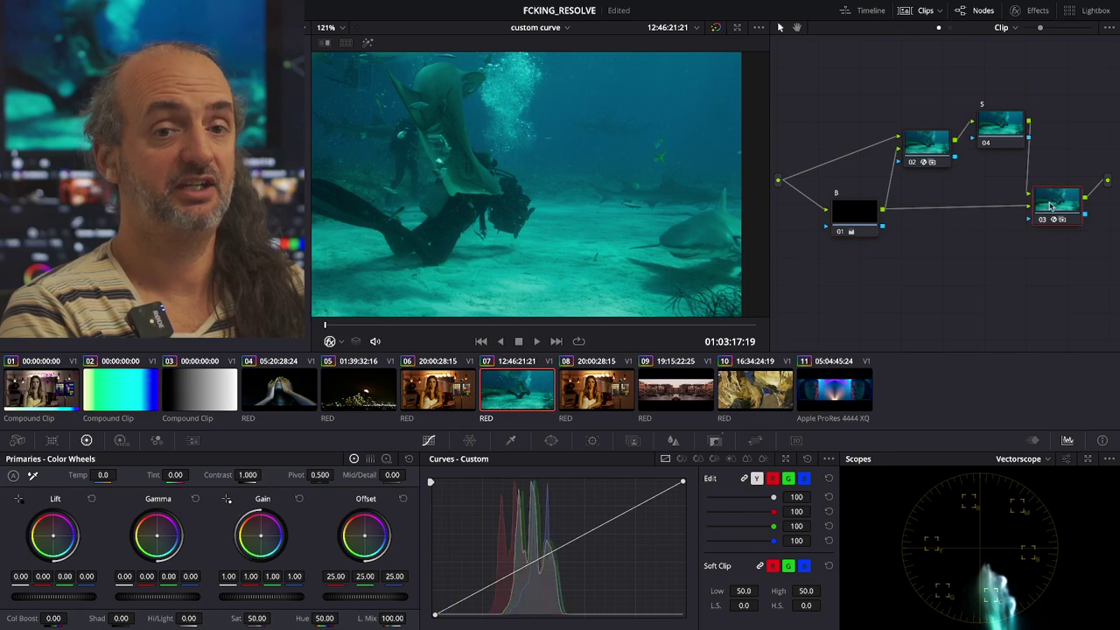
{"action": "left_click_drag", "start_coordinate": [1060, 204], "coordinate": [1058, 205]}
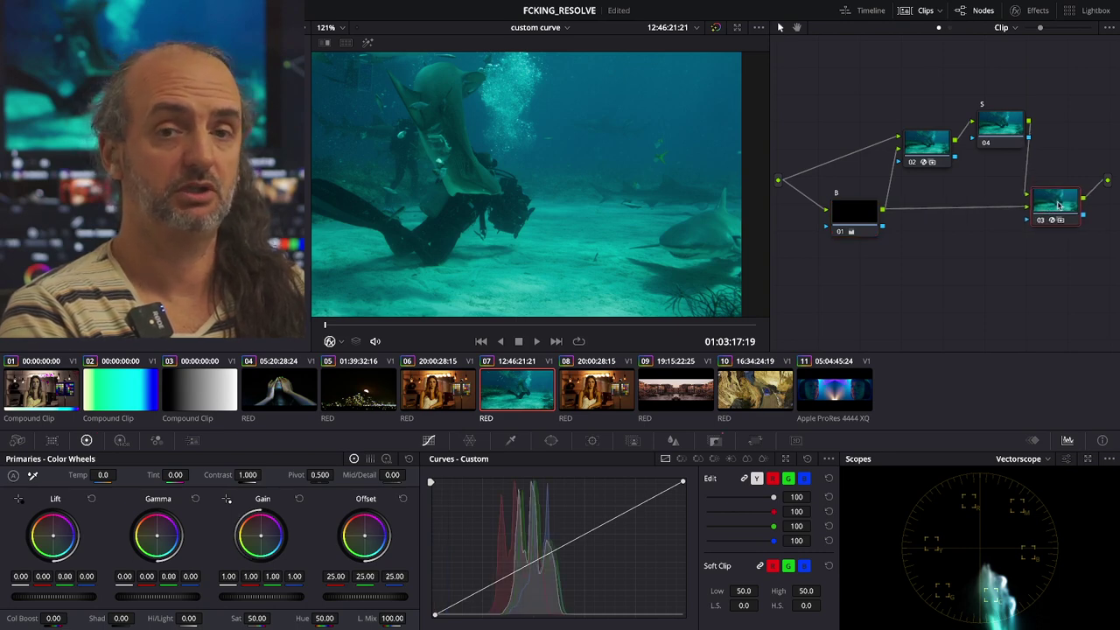
Isolate node B with Highlight, reset its Gain, and set its Offset to 29.59, 22.23 and 25.58.
{"action": "left_click", "coordinate": [861, 226]}
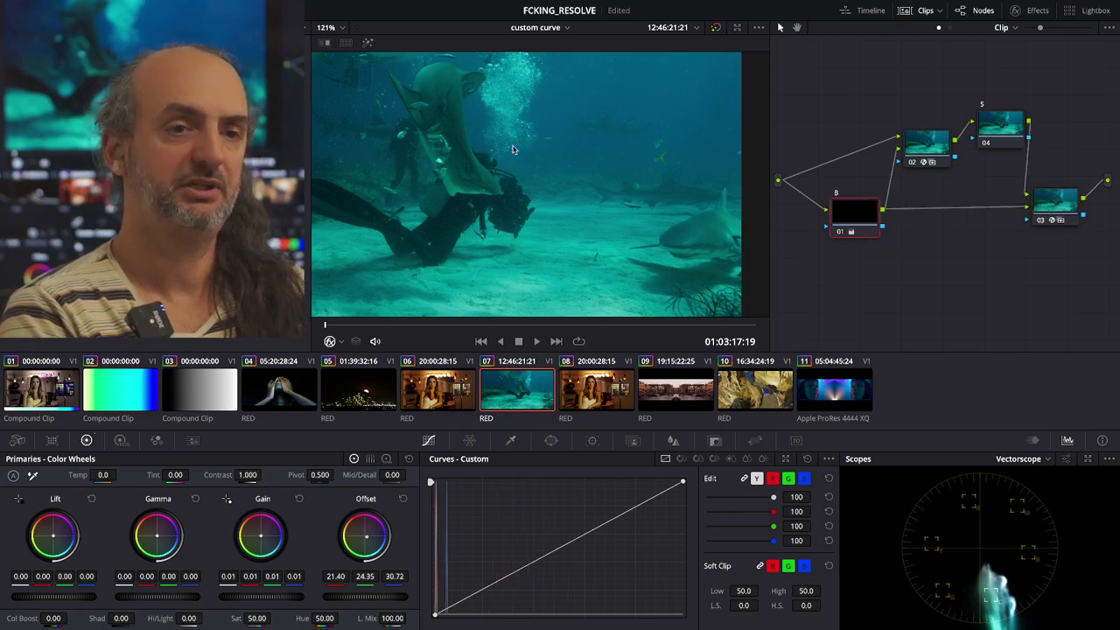
{"action": "left_click", "coordinate": [368, 42]}
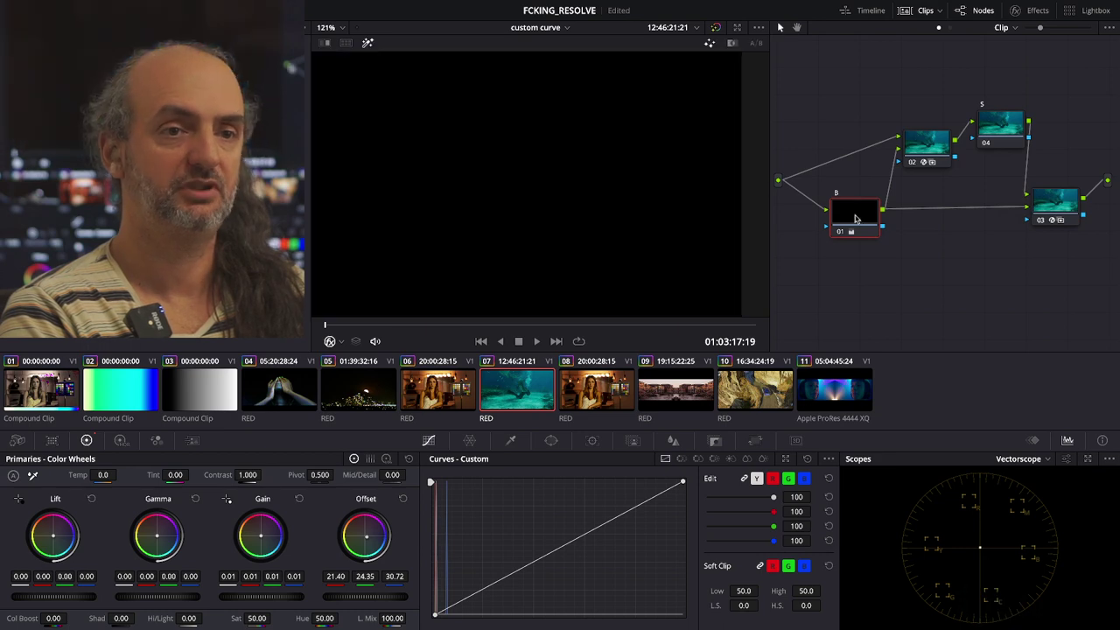
{"action": "left_click_drag", "start_coordinate": [856, 218], "coordinate": [855, 216]}
{"action": "left_click", "coordinate": [299, 498]}
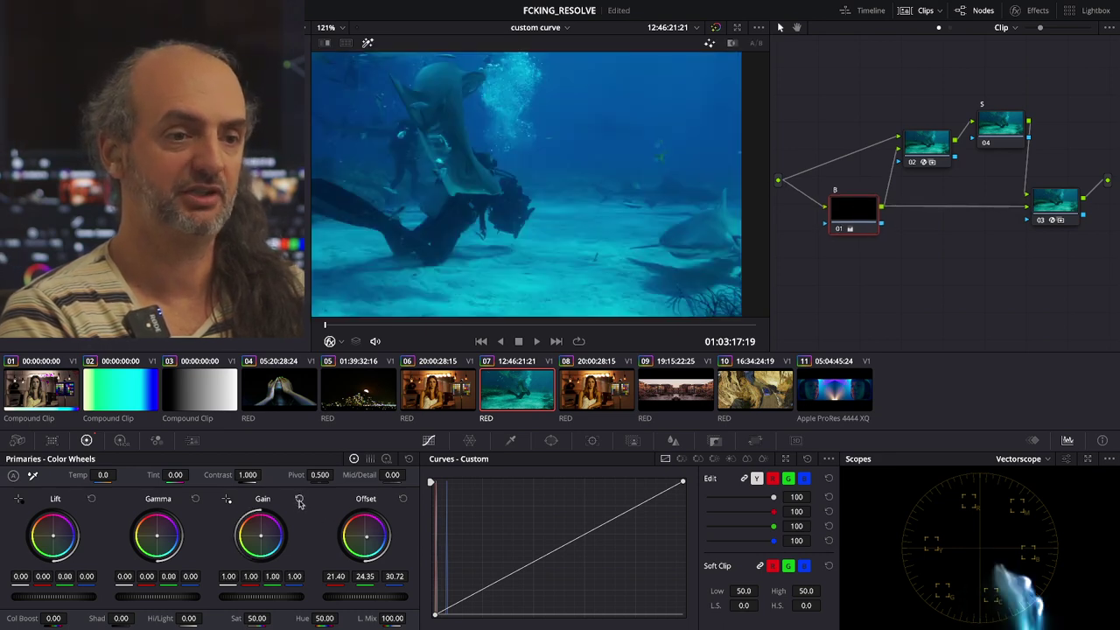
{"action": "left_click_drag", "start_coordinate": [365, 542], "coordinate": [394, 411]}
Check other moments of the clip and rebalance node B's Offset to 32.23, 21.59 and 19.19.
{"action": "key", "text": "space"}
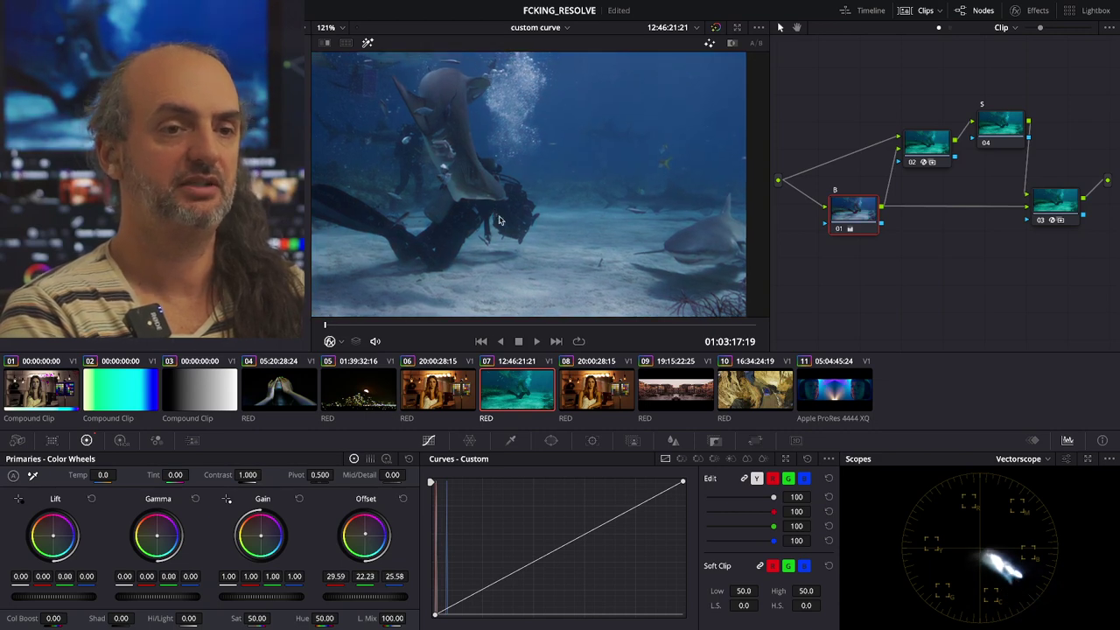
{"action": "left_click", "coordinate": [537, 324]}
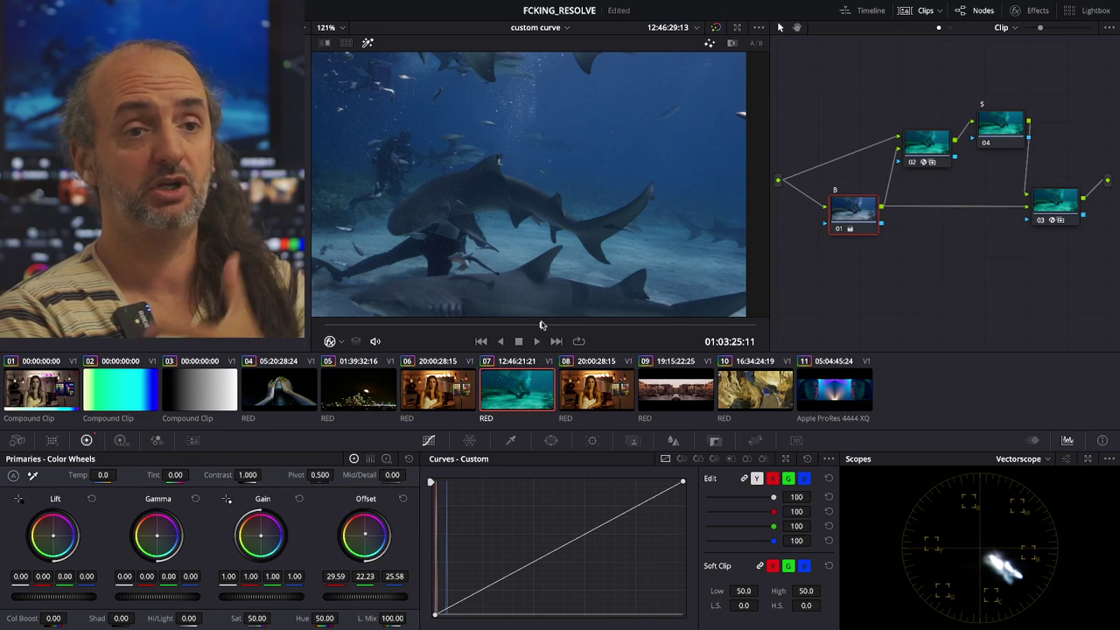
{"action": "left_click_drag", "start_coordinate": [537, 324], "coordinate": [643, 325]}
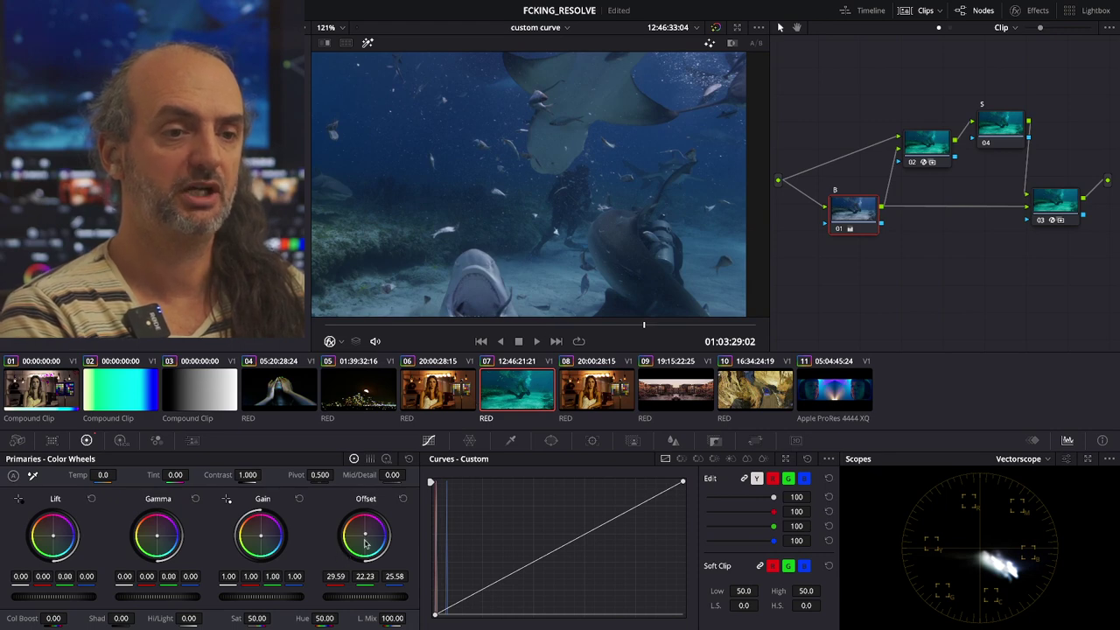
{"action": "left_click_drag", "start_coordinate": [365, 544], "coordinate": [363, 532]}
Inspect the balanced shark footage up close near the clip's end and compare it with node B off and on.
{"action": "scroll", "coordinate": [428, 196], "scroll_direction": "up", "scroll_amount": 4}
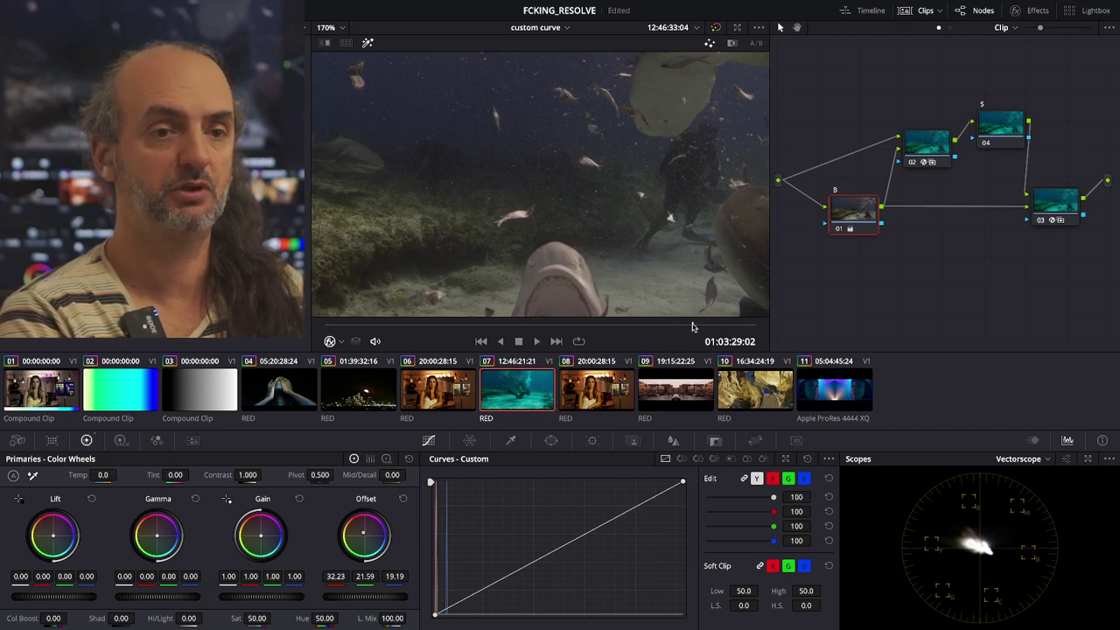
{"action": "left_click_drag", "start_coordinate": [691, 326], "coordinate": [766, 329]}
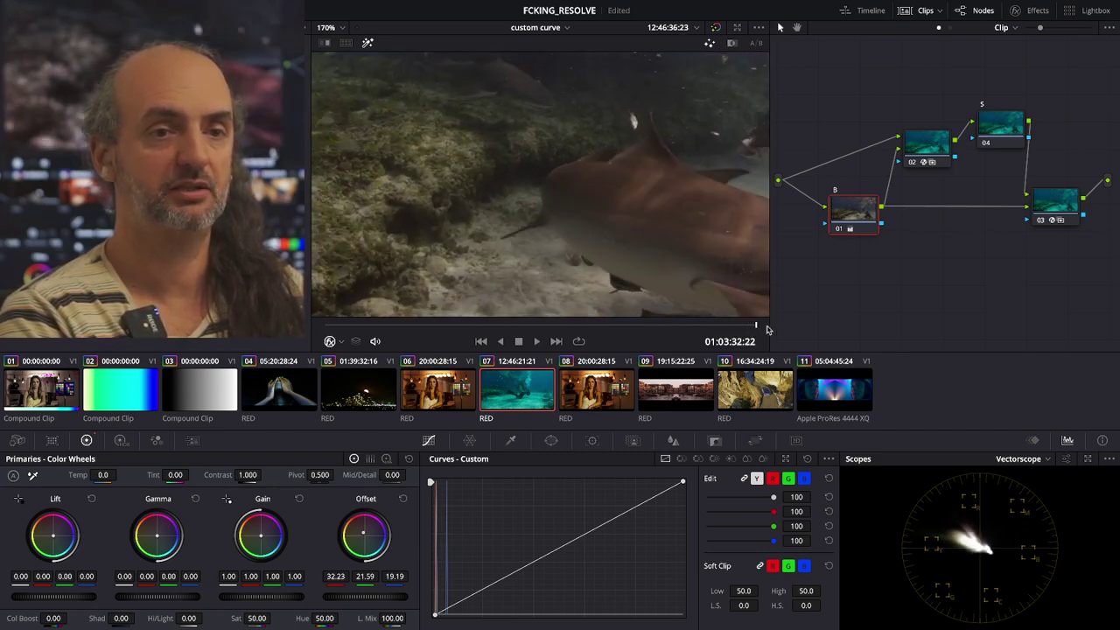
{"action": "left_click_drag", "start_coordinate": [630, 193], "coordinate": [537, 227]}
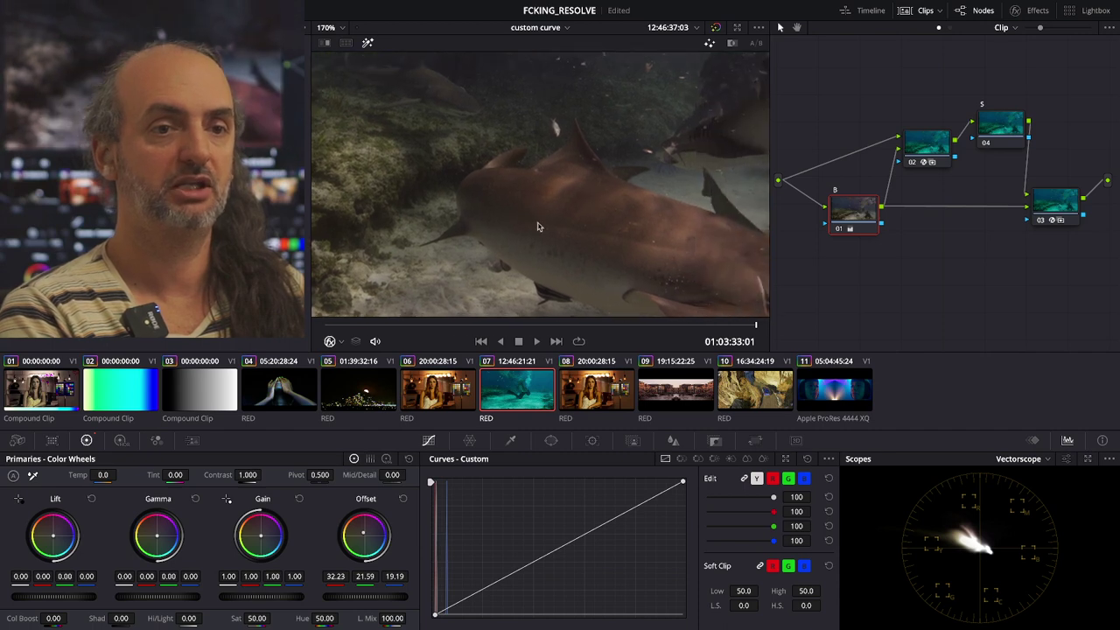
{"action": "scroll", "coordinate": [620, 221], "scroll_direction": "down", "scroll_amount": 4}
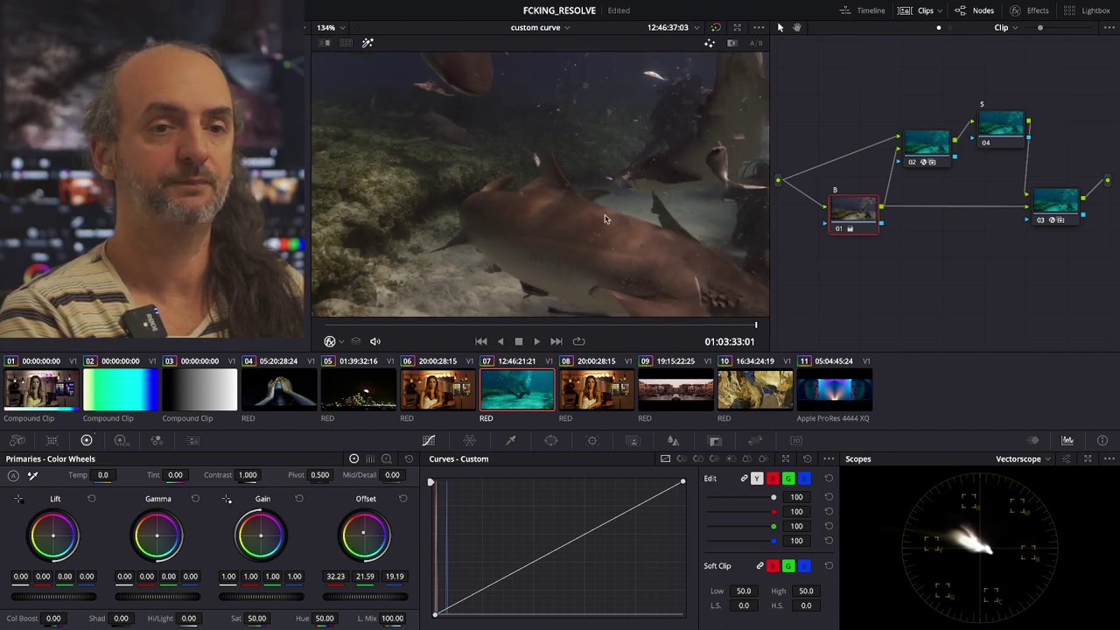
{"action": "left_click", "coordinate": [841, 229]}
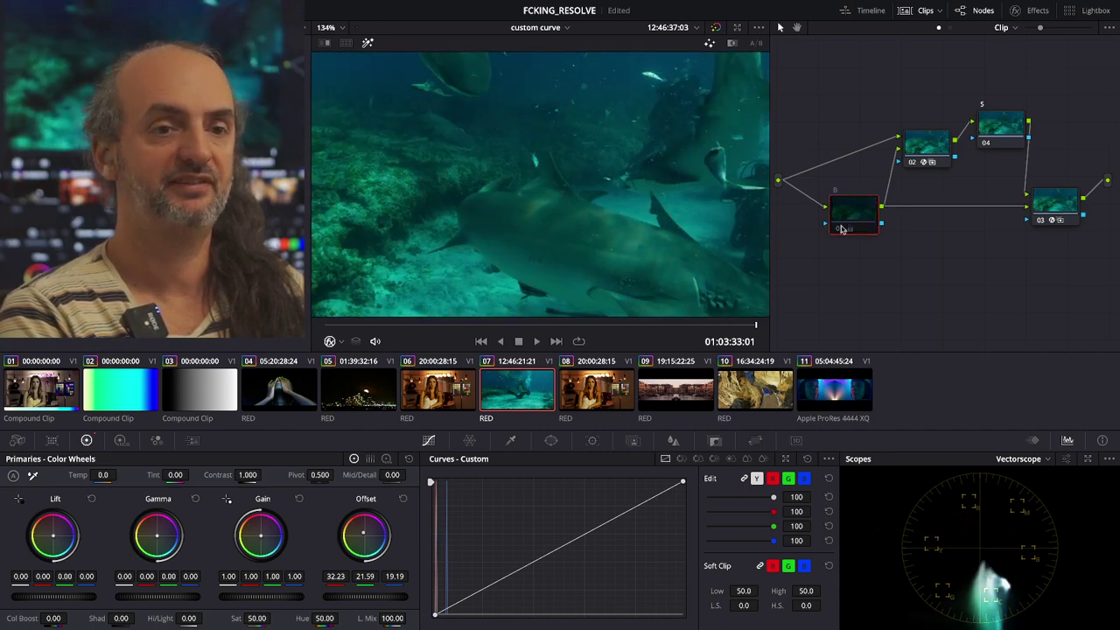
{"action": "left_click", "coordinate": [841, 230]}
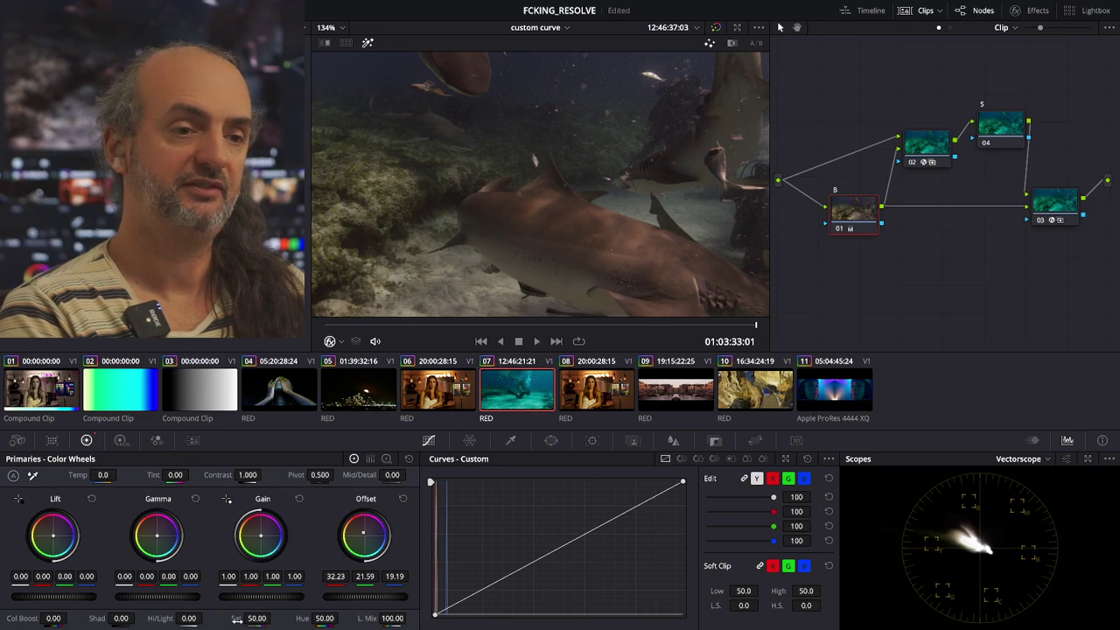
Lower the master Gain of node B to 0.01 and turn off Highlight.
{"action": "left_click_drag", "start_coordinate": [289, 599], "coordinate": [228, 600]}
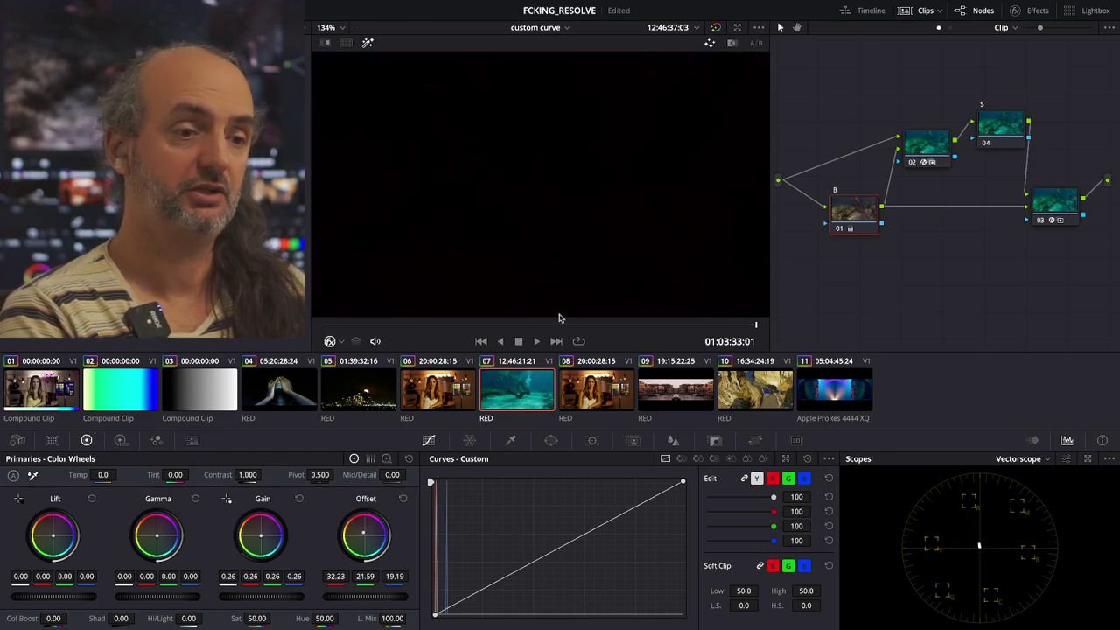
{"action": "left_click", "coordinate": [367, 43]}
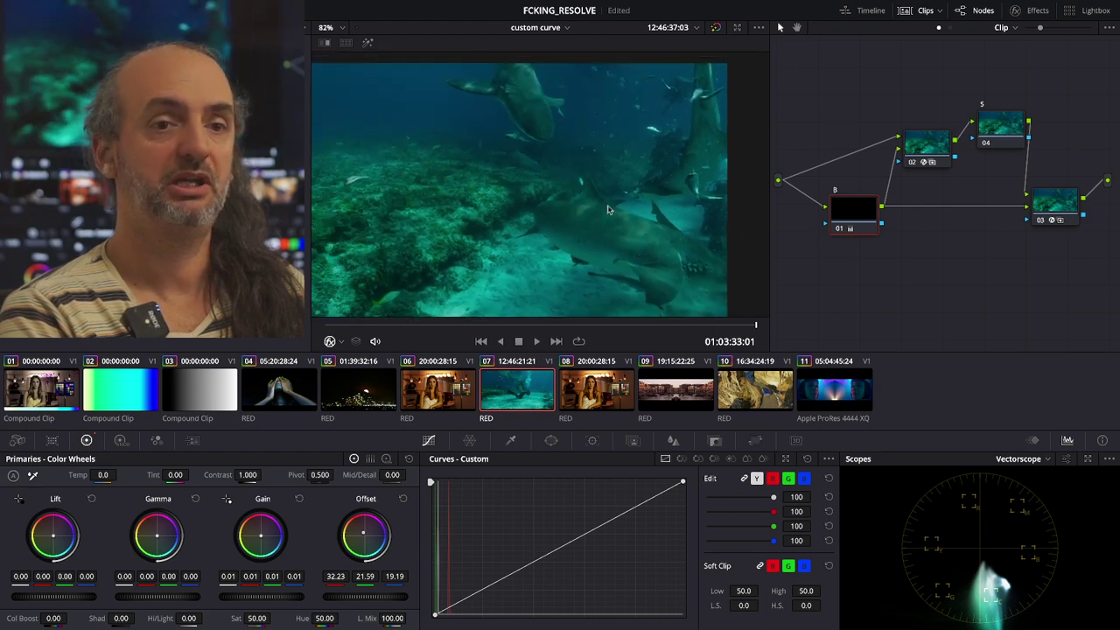
Reset the grade of node S, try its Saturation at 0.00, and raise it to 100.00.
{"action": "right_click", "coordinate": [1006, 130]}
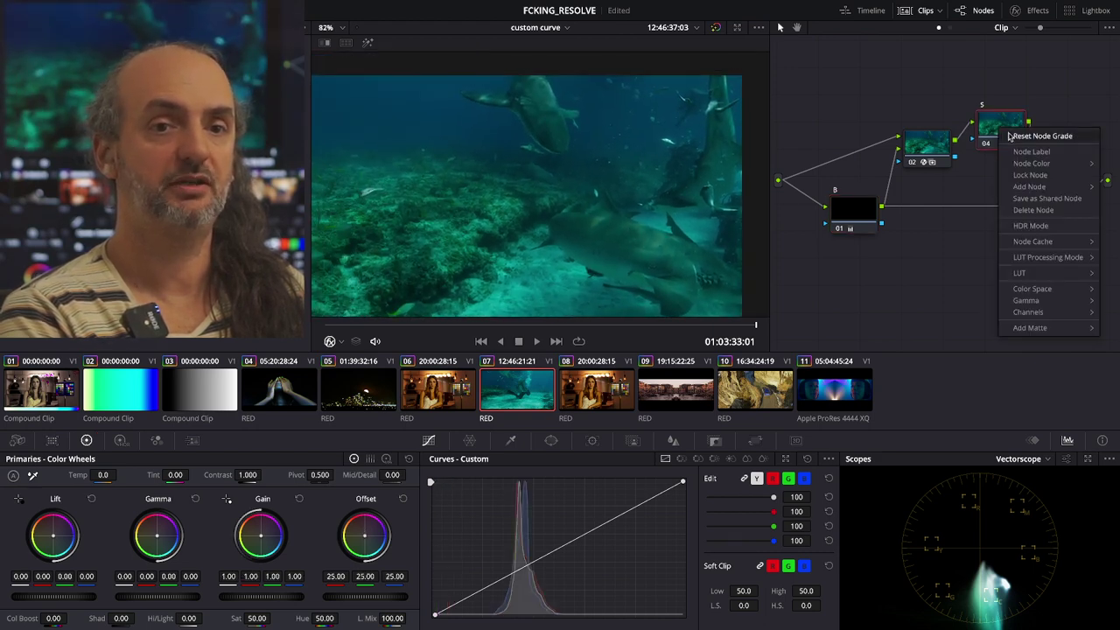
{"action": "left_click", "coordinate": [1011, 136]}
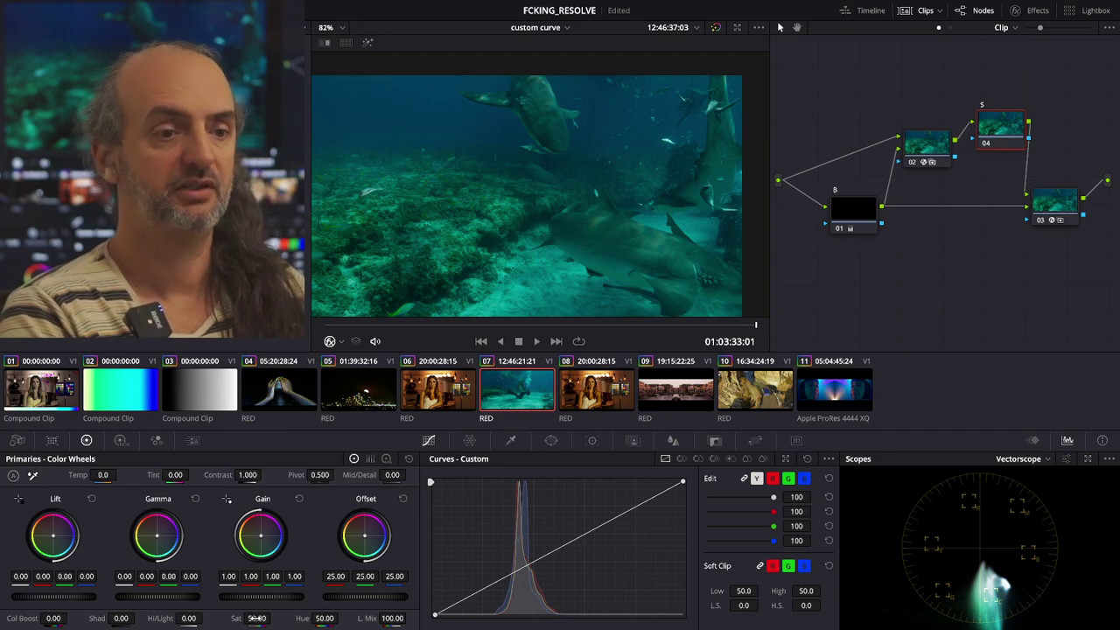
{"action": "left_click_drag", "start_coordinate": [256, 618], "coordinate": [212, 618]}
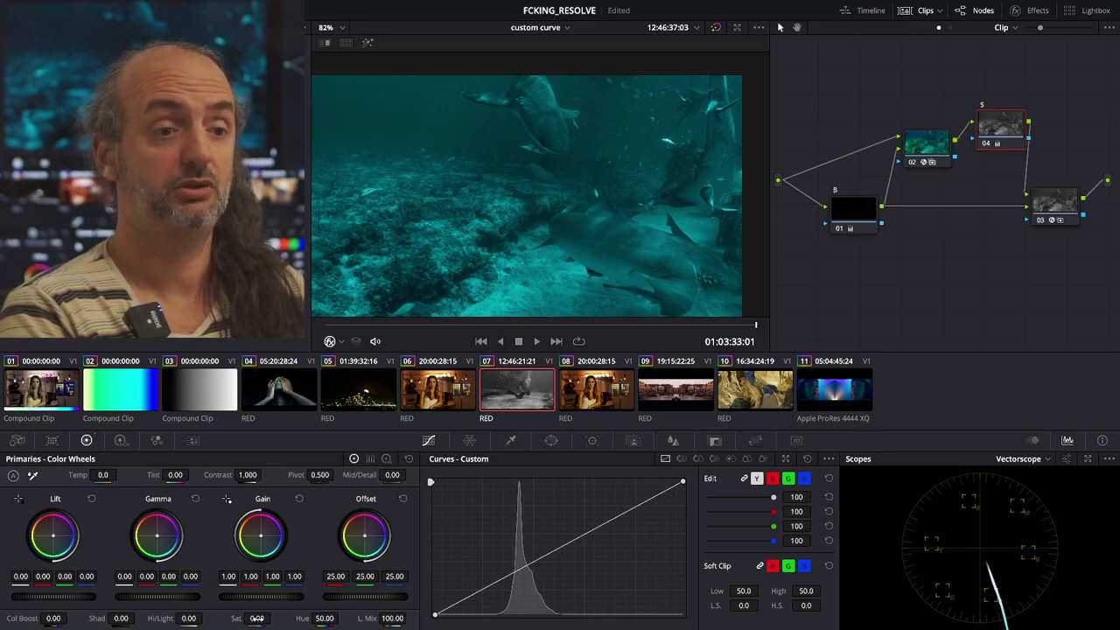
{"action": "double_click", "coordinate": [226, 618]}
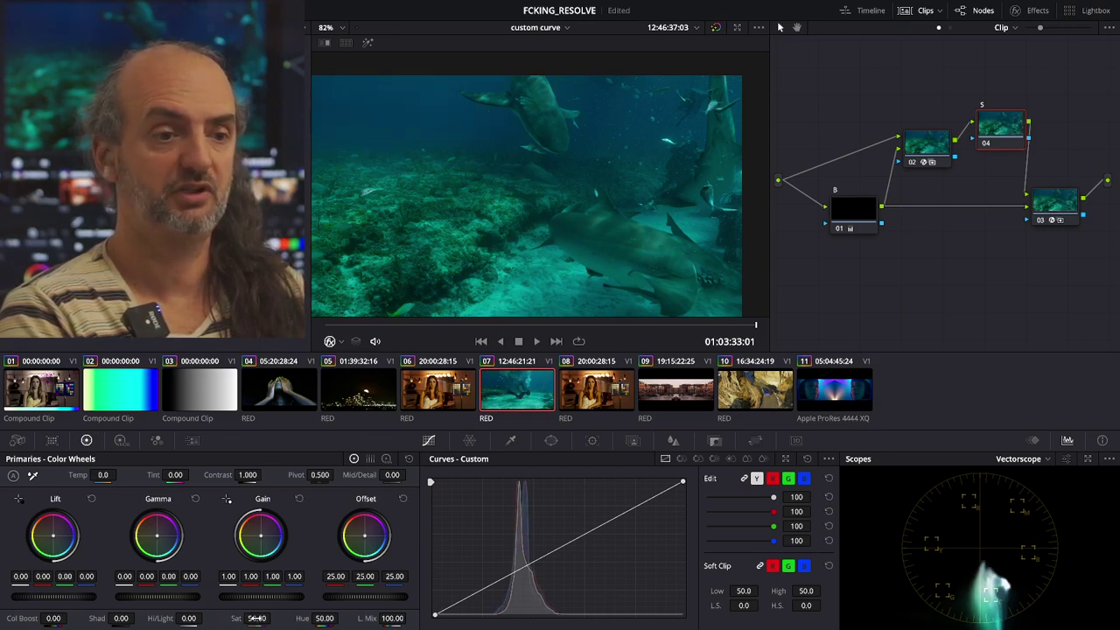
{"action": "left_click_drag", "start_coordinate": [256, 617], "coordinate": [288, 618]}
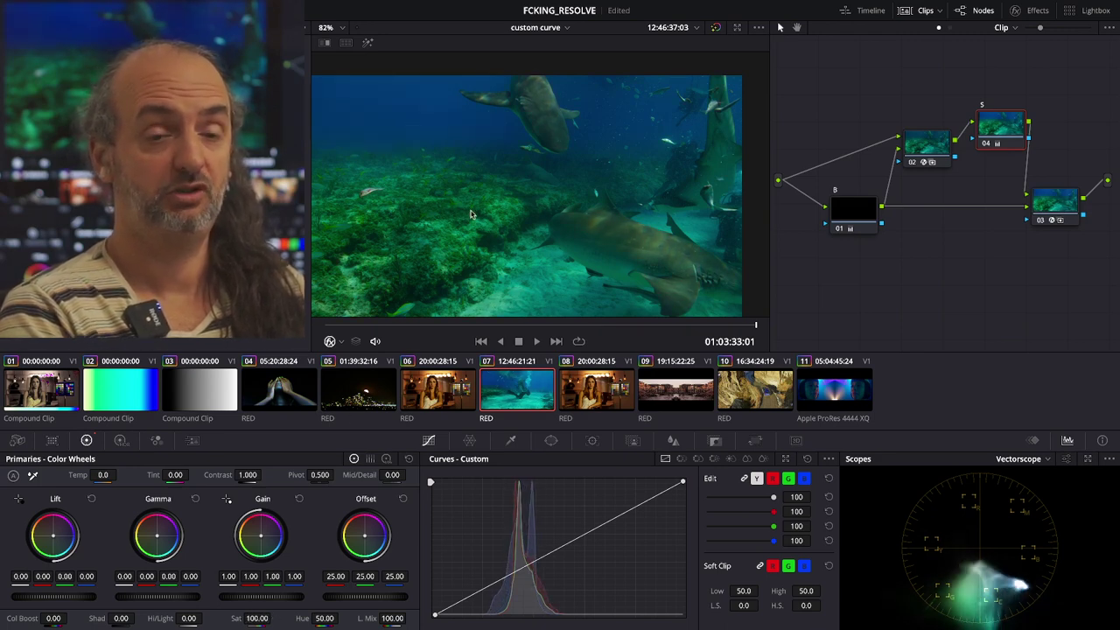
{"action": "scroll", "coordinate": [611, 269], "scroll_direction": "right", "scroll_amount": 2}
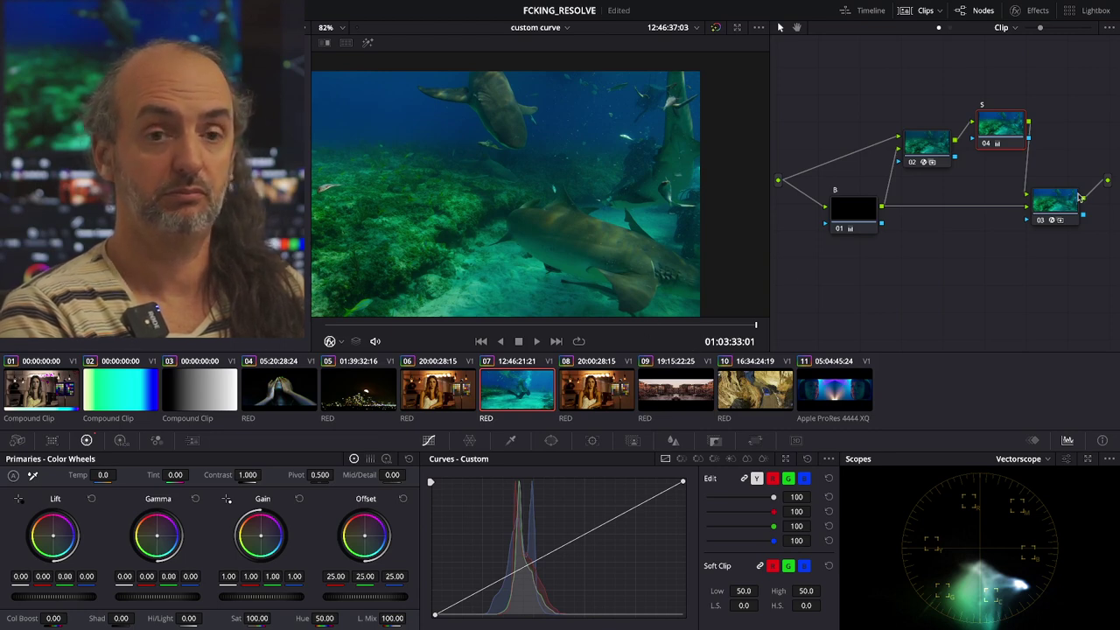
Disable node S and add a serial node after mixer 03 with its Saturation set to 100.00.
{"action": "left_click_drag", "start_coordinate": [1058, 217], "coordinate": [1020, 219]}
{"action": "left_click", "coordinate": [989, 123]}
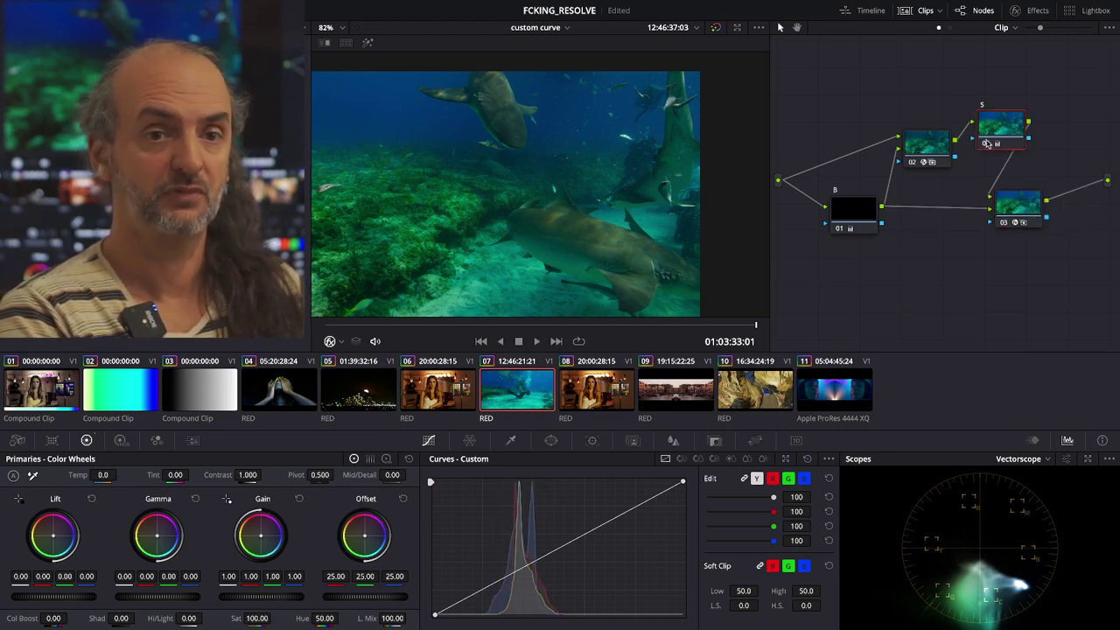
{"action": "left_click", "coordinate": [986, 144]}
{"action": "left_click", "coordinate": [1013, 219]}
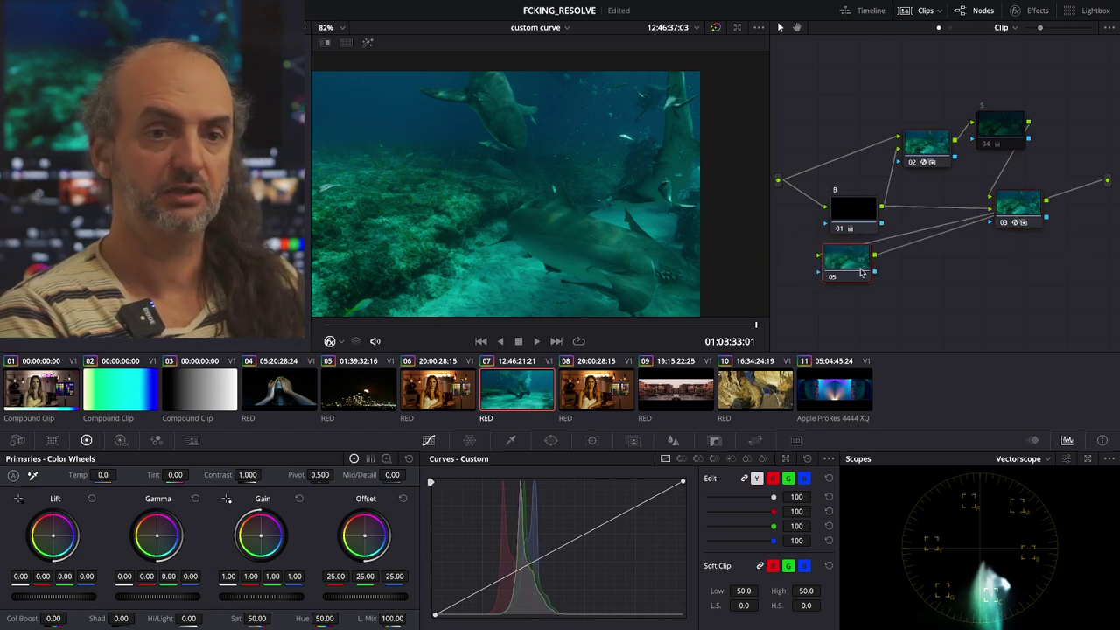
{"action": "key", "text": "alt+s"}
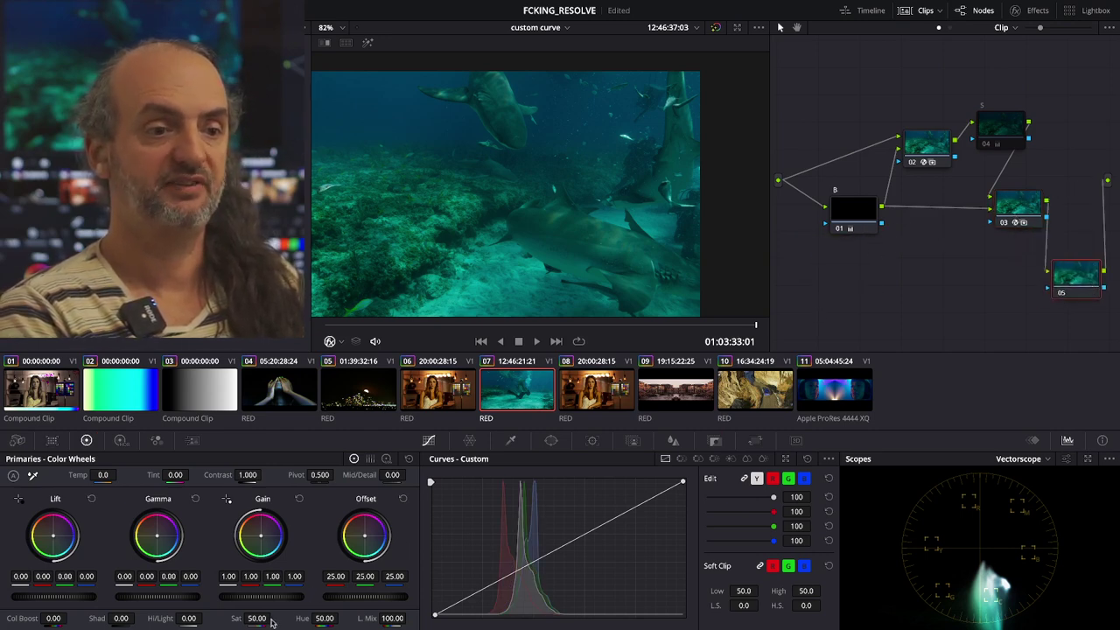
{"action": "left_click_drag", "start_coordinate": [273, 618], "coordinate": [274, 618]}
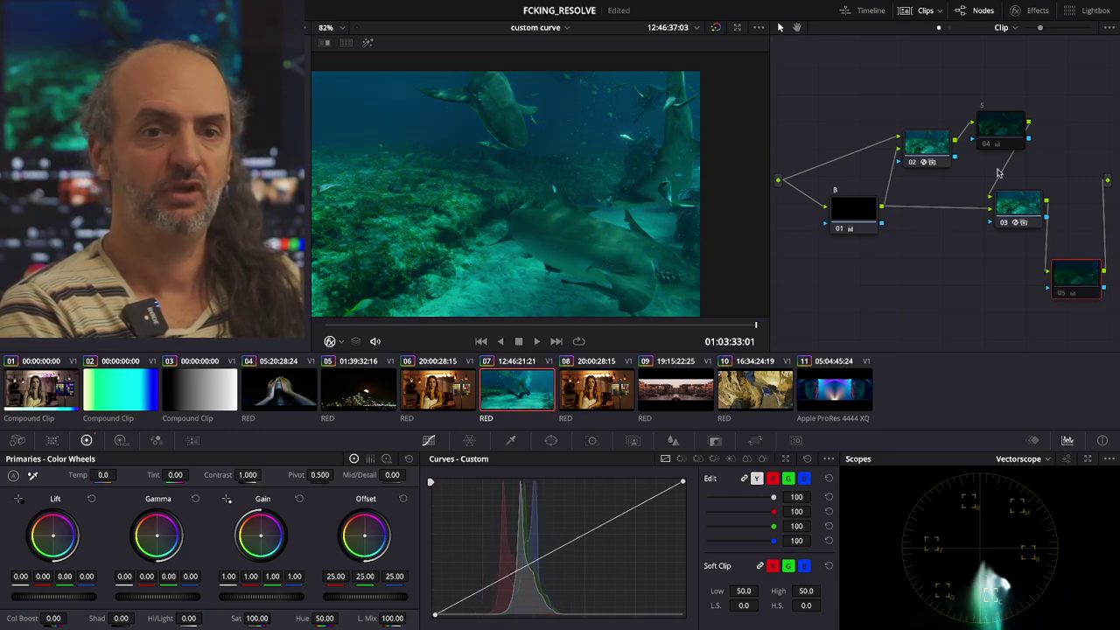
Re-enable node S, try its Saturation at 89.00, and reset it to 50.00.
{"action": "left_click", "coordinate": [1000, 129]}
{"action": "left_click", "coordinate": [989, 145]}
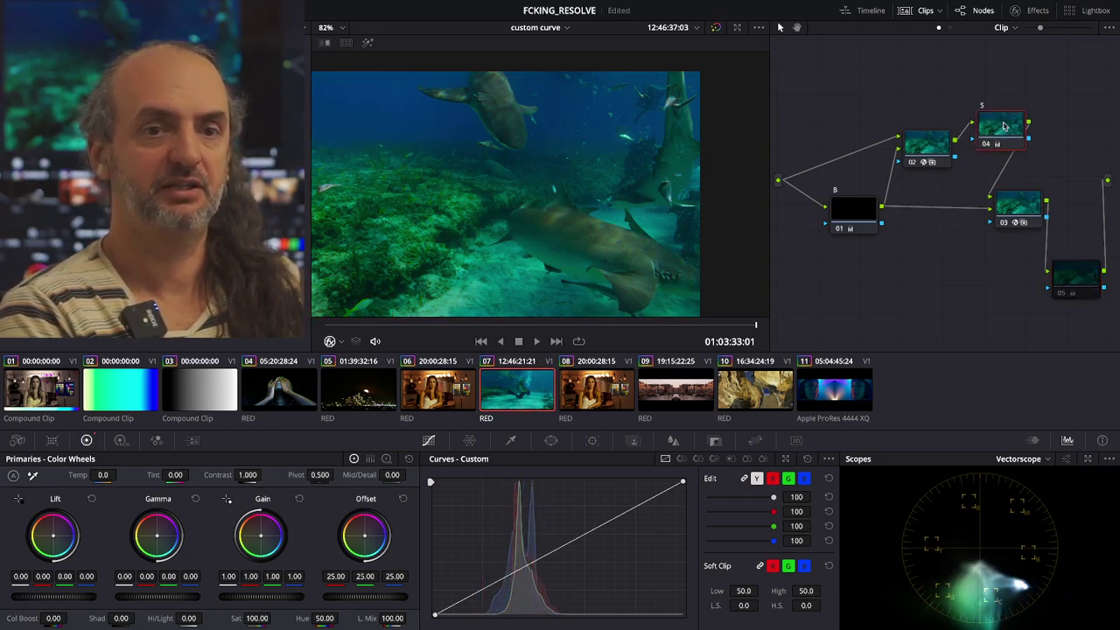
{"action": "double_click", "coordinate": [235, 618]}
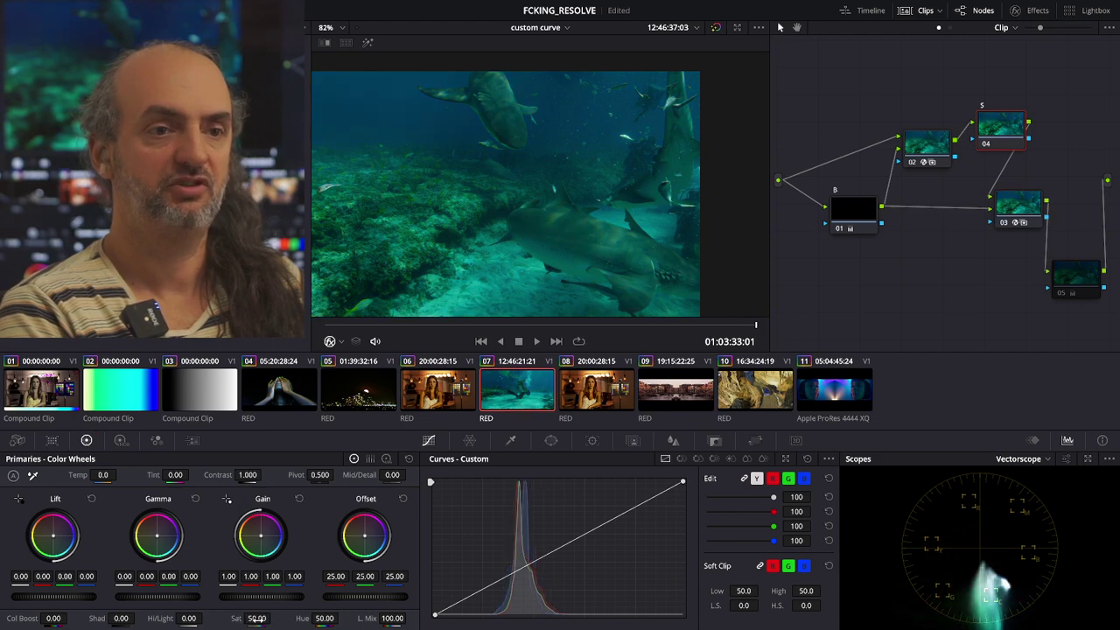
{"action": "mouse_move", "coordinate": [273, 617]}
{"action": "left_mouse_down"}
{"action": "mouse_move", "coordinate": [254, 618]}
{"action": "mouse_move", "coordinate": [285, 618]}
{"action": "left_mouse_up"}
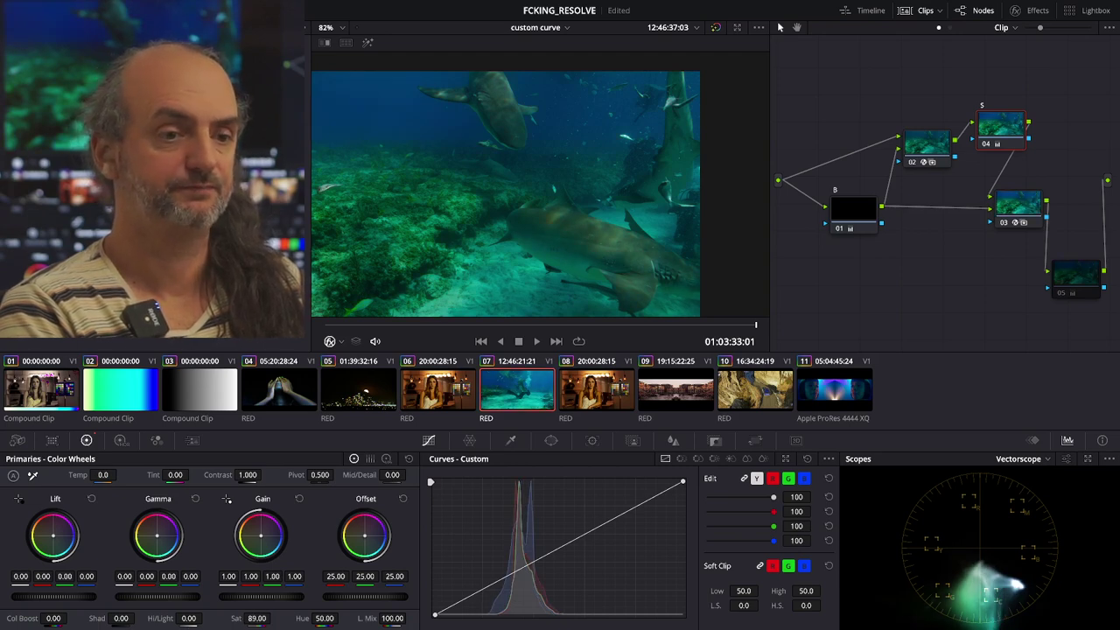
{"action": "double_click", "coordinate": [234, 617]}
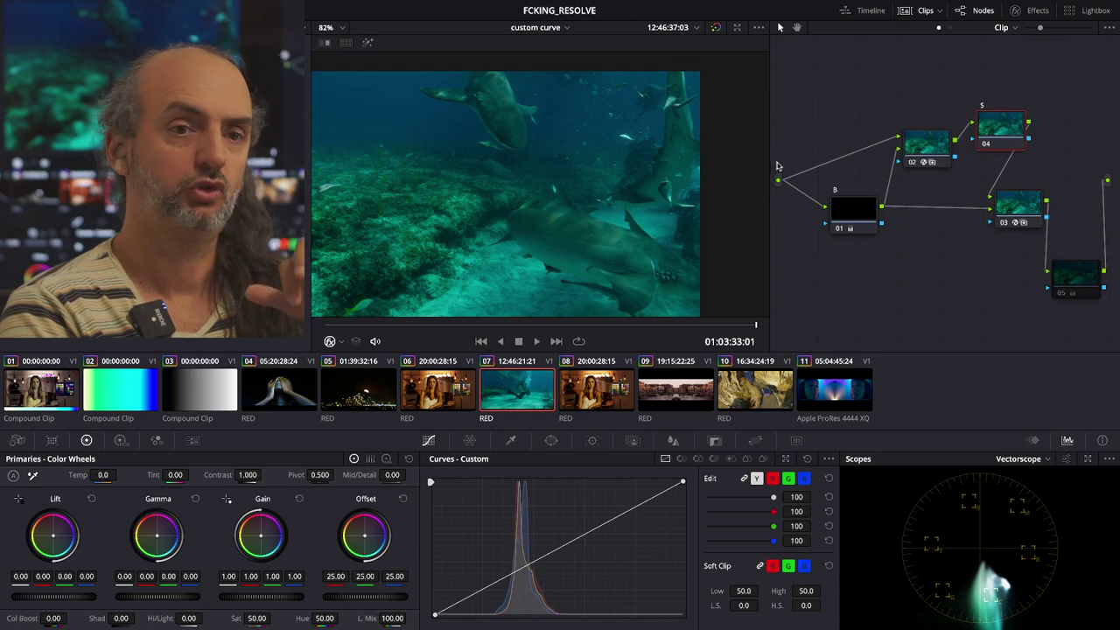
Widen the node editor and move node S higher above the two mixers.
{"action": "left_click_drag", "start_coordinate": [770, 164], "coordinate": [662, 172]}
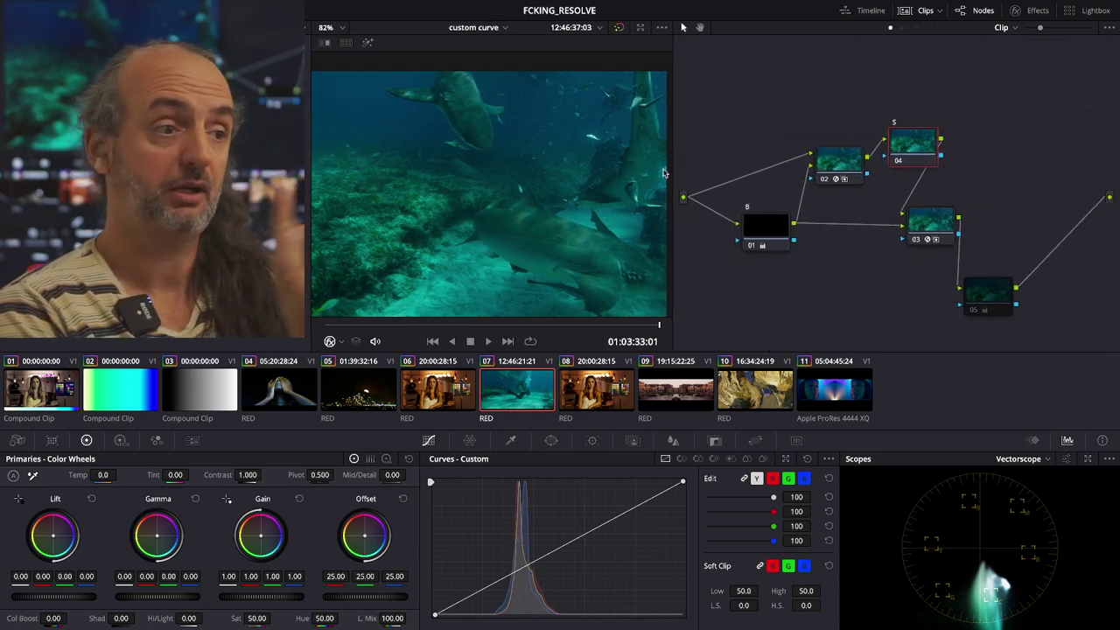
{"action": "left_click_drag", "start_coordinate": [901, 149], "coordinate": [906, 117]}
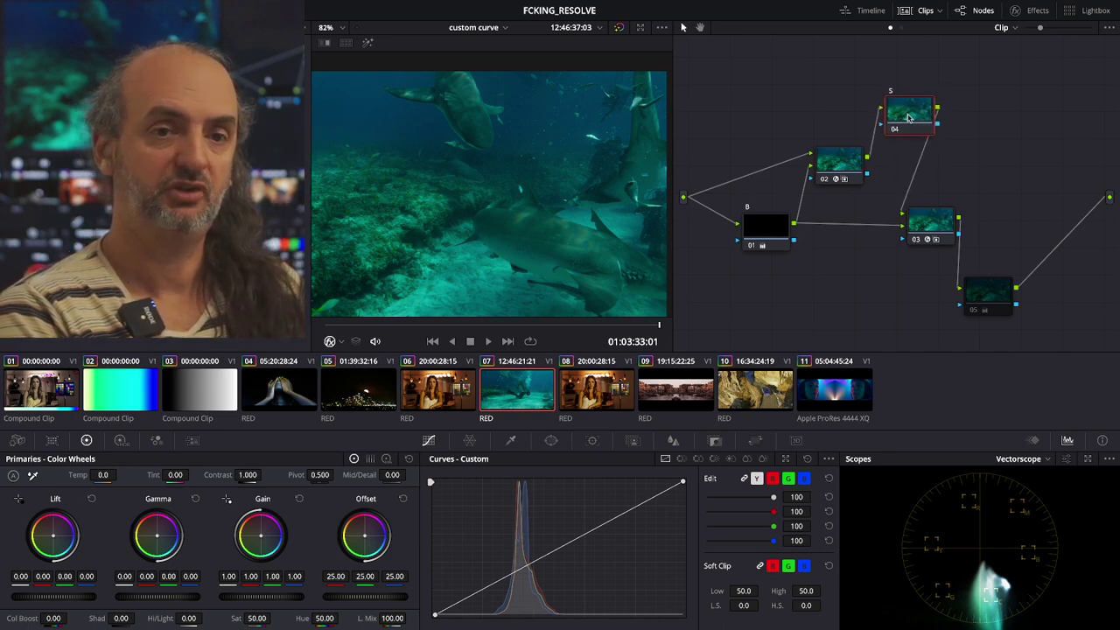
Delete the disabled serial node after mixer 03 and shift the remaining nodes closer to the output.
{"action": "left_click", "coordinate": [993, 289]}
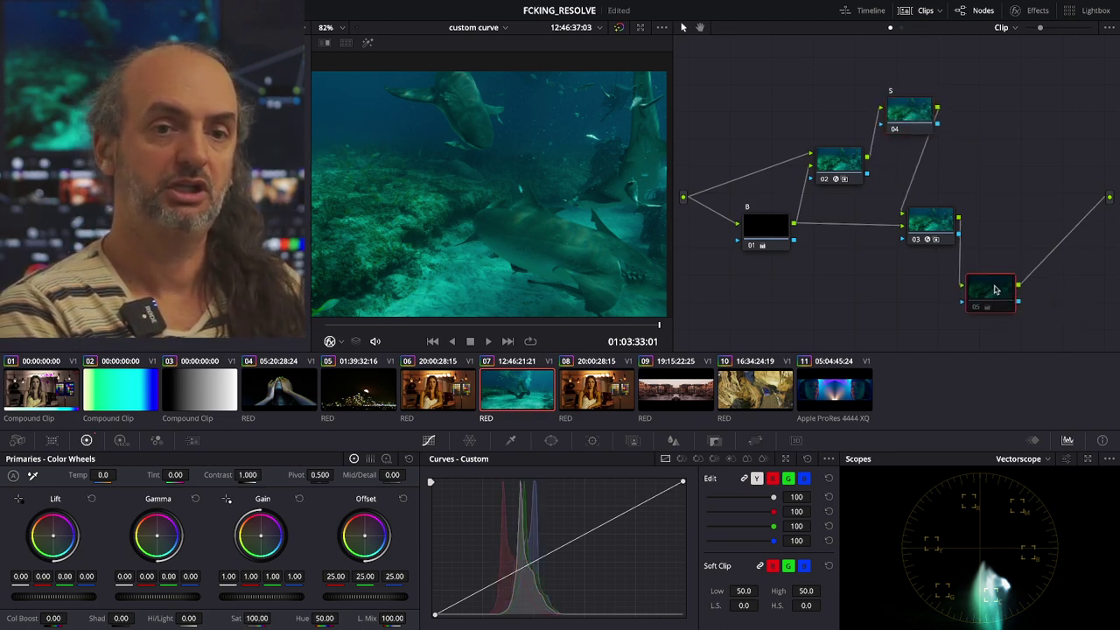
{"action": "key", "text": "Delete"}
{"action": "left_click_drag", "start_coordinate": [1014, 297], "coordinate": [733, 102]}
{"action": "left_click_drag", "start_coordinate": [779, 214], "coordinate": [831, 213]}
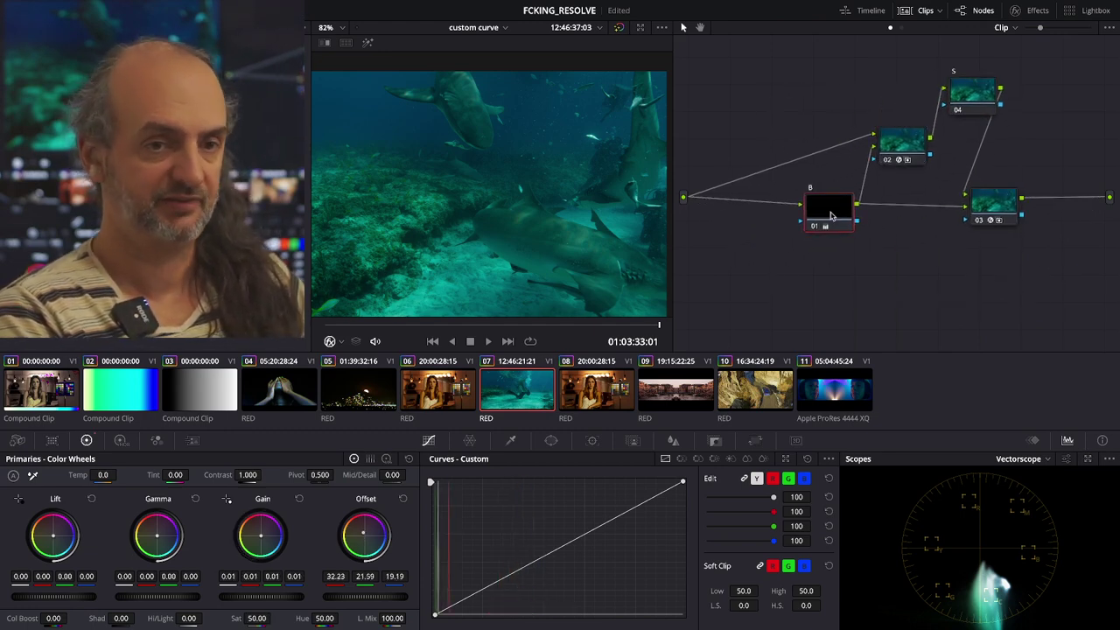
Insert a serial node before node B, feed its output into the first mixer as well, and place it above node B.
{"action": "key", "text": "shift+s"}
{"action": "left_click_drag", "start_coordinate": [827, 254], "coordinate": [725, 218]}
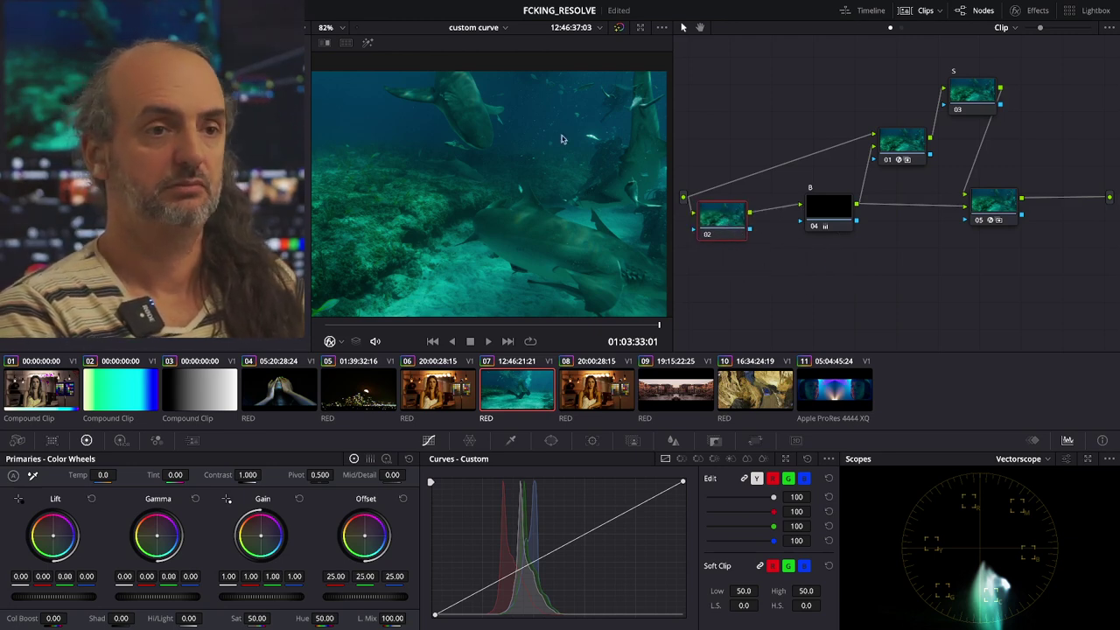
{"action": "left_click_drag", "start_coordinate": [672, 151], "coordinate": [711, 150]}
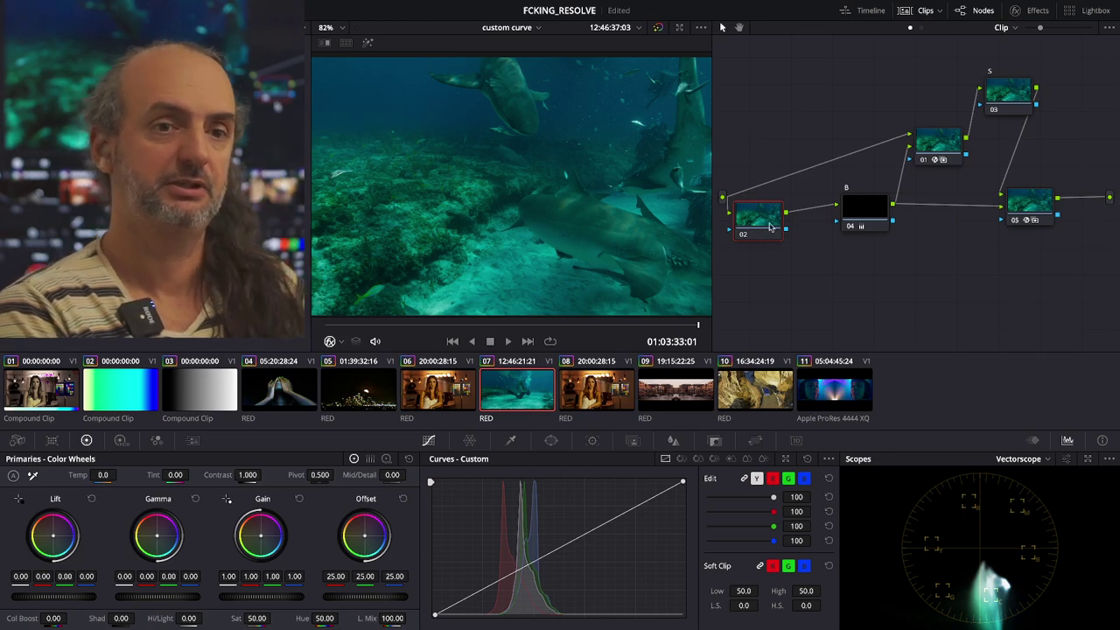
{"action": "left_click_drag", "start_coordinate": [770, 226], "coordinate": [776, 220]}
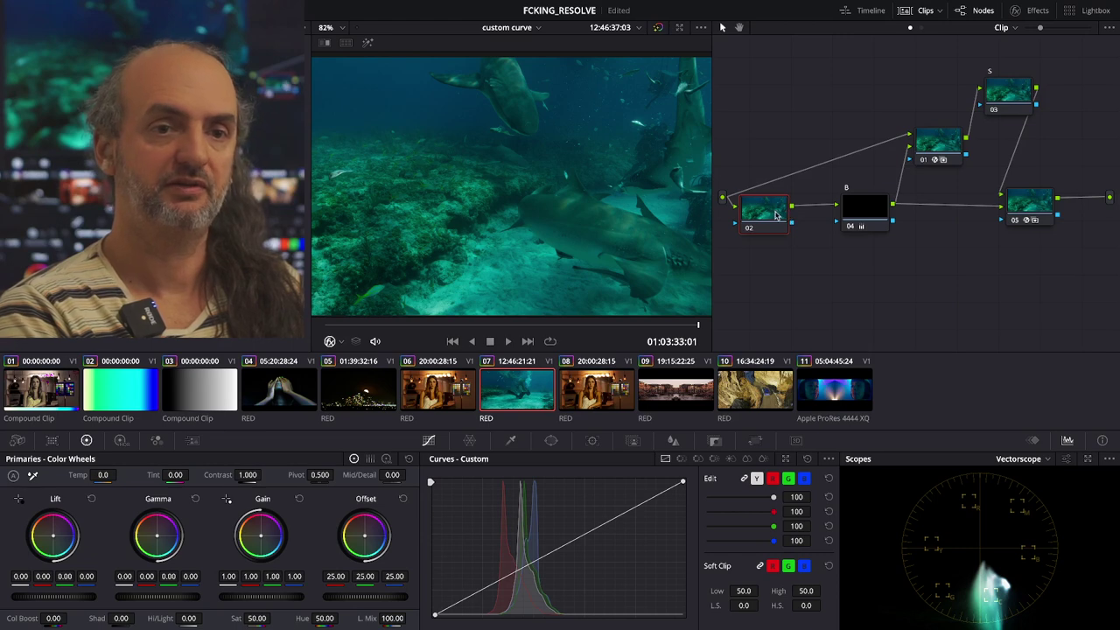
{"action": "left_click_drag", "start_coordinate": [791, 208], "coordinate": [910, 140]}
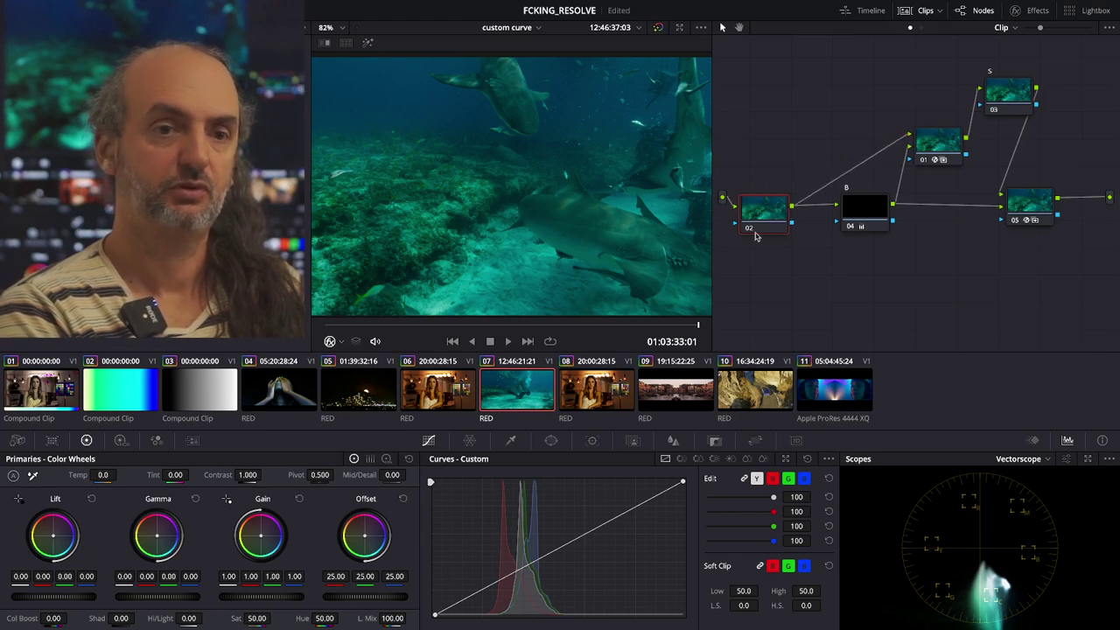
{"action": "left_click_drag", "start_coordinate": [768, 224], "coordinate": [816, 129]}
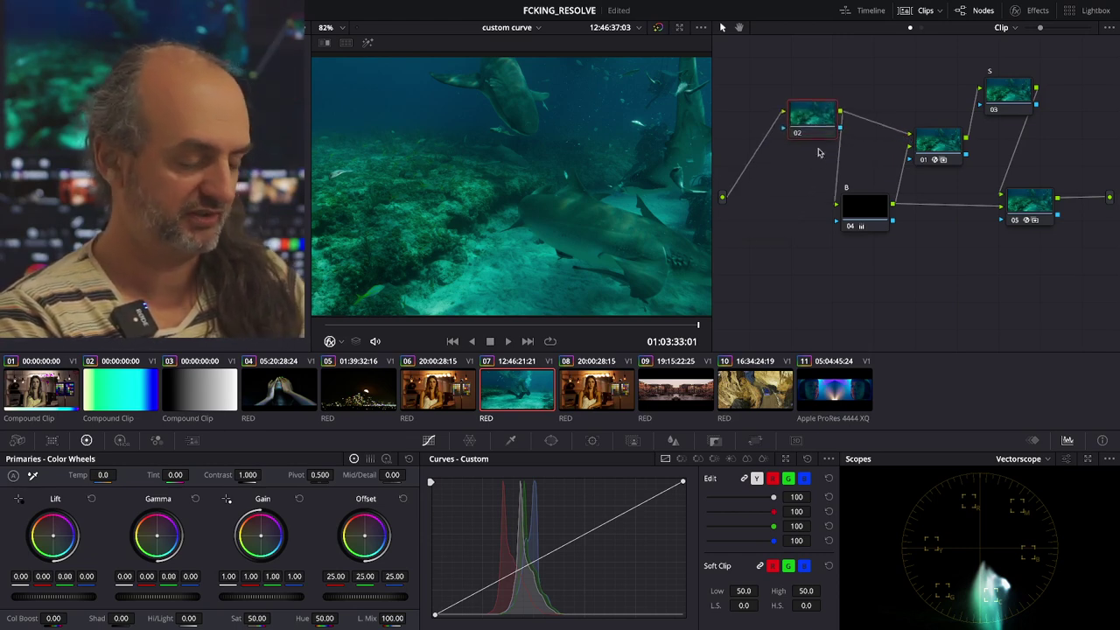
Insert another serial node ahead of node 02, then hide the clip thumbnails and enlarge the viewer.
{"action": "key", "text": "shift+s"}
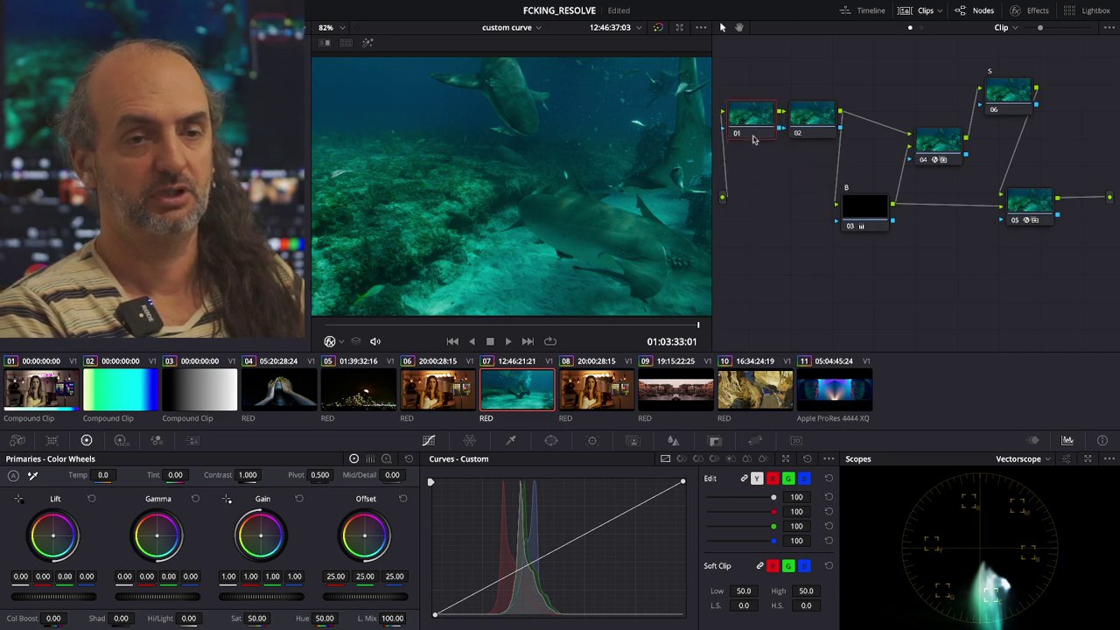
{"action": "left_click", "coordinate": [754, 442]}
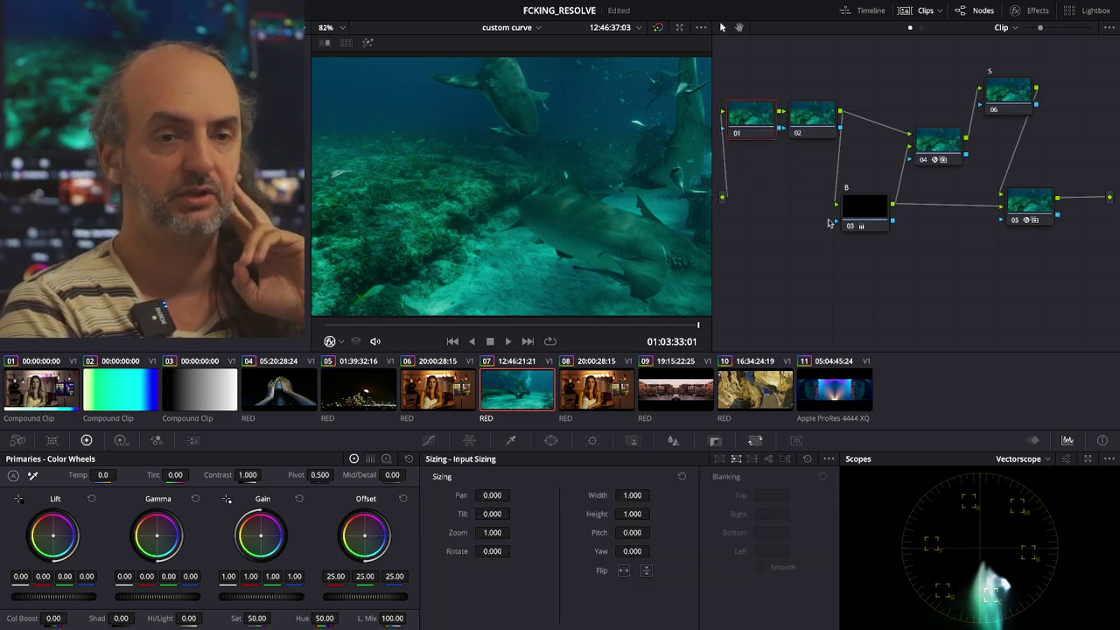
{"action": "left_click_drag", "start_coordinate": [711, 154], "coordinate": [800, 155]}
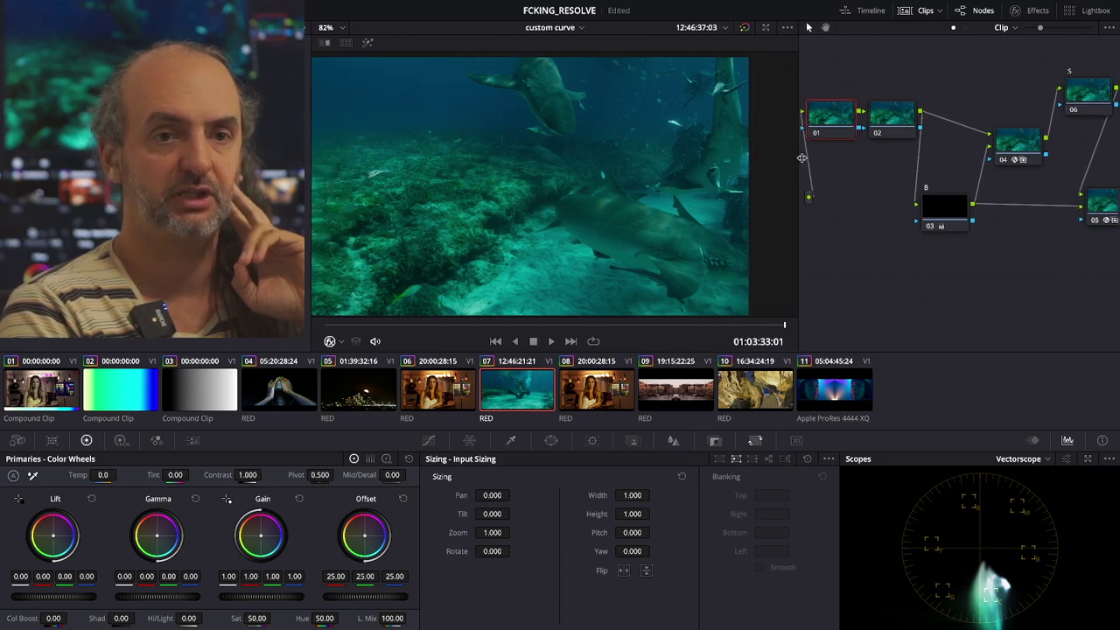
{"action": "left_click", "coordinate": [919, 11]}
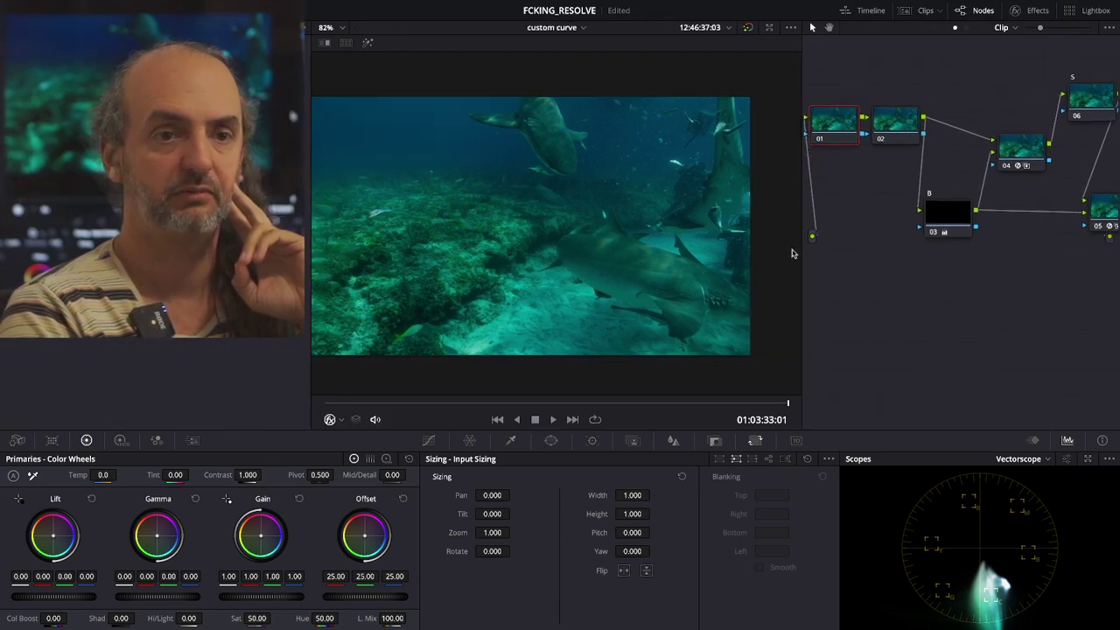
{"action": "left_click_drag", "start_coordinate": [801, 241], "coordinate": [842, 240]}
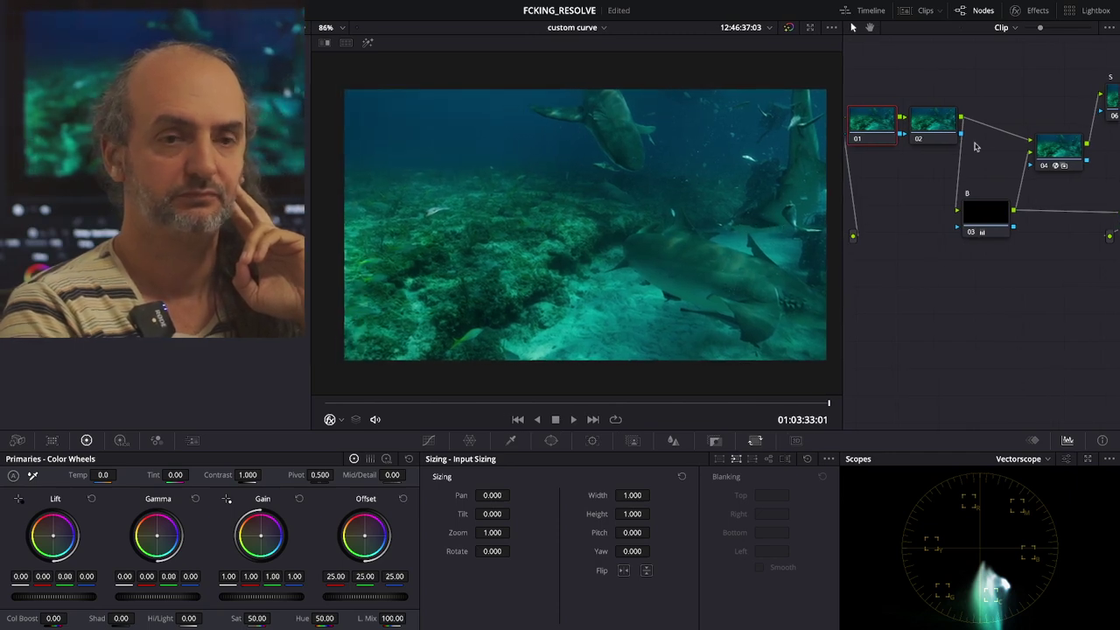
Shrink and shift the image in node 01 using Node Sizing with Zoom 0.500 and Pan -480.000.
{"action": "left_click", "coordinate": [768, 460]}
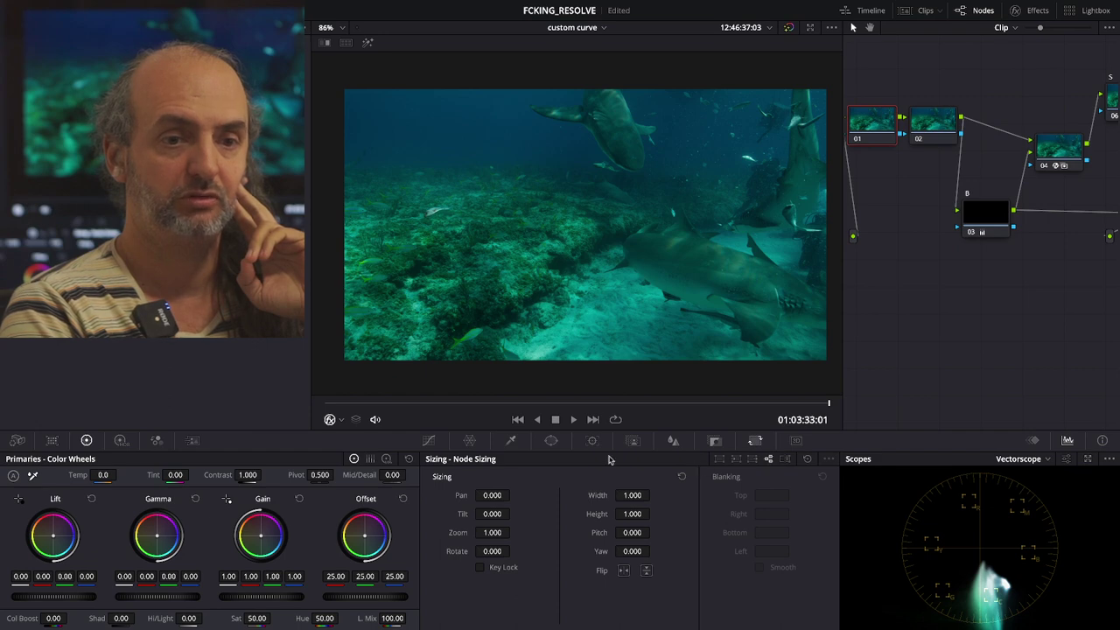
{"action": "left_click", "coordinate": [718, 459]}
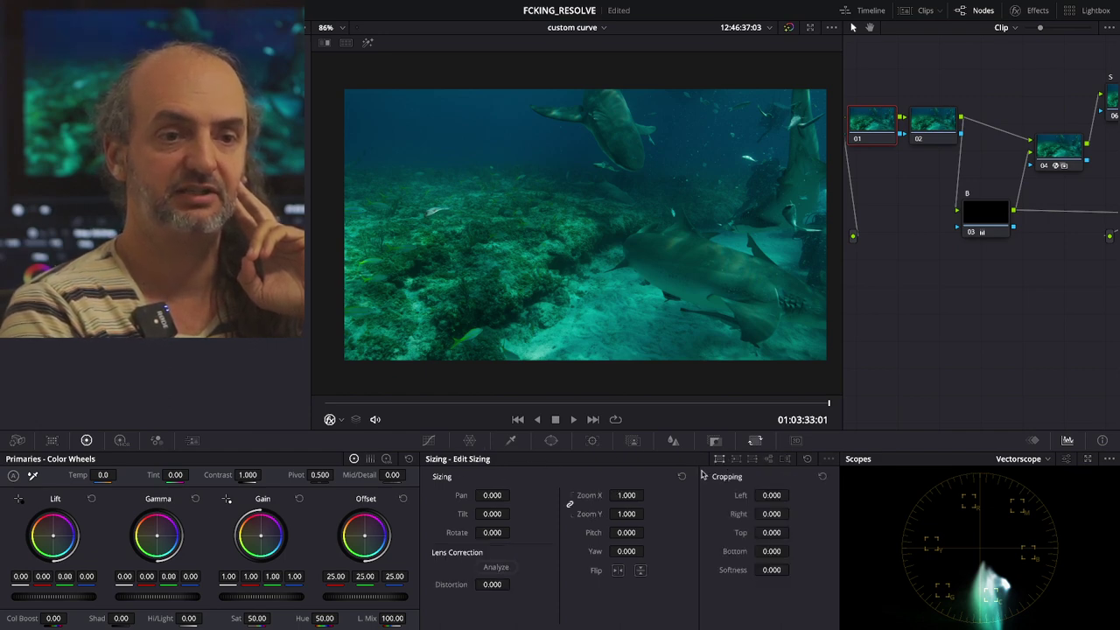
{"action": "left_click", "coordinate": [768, 460]}
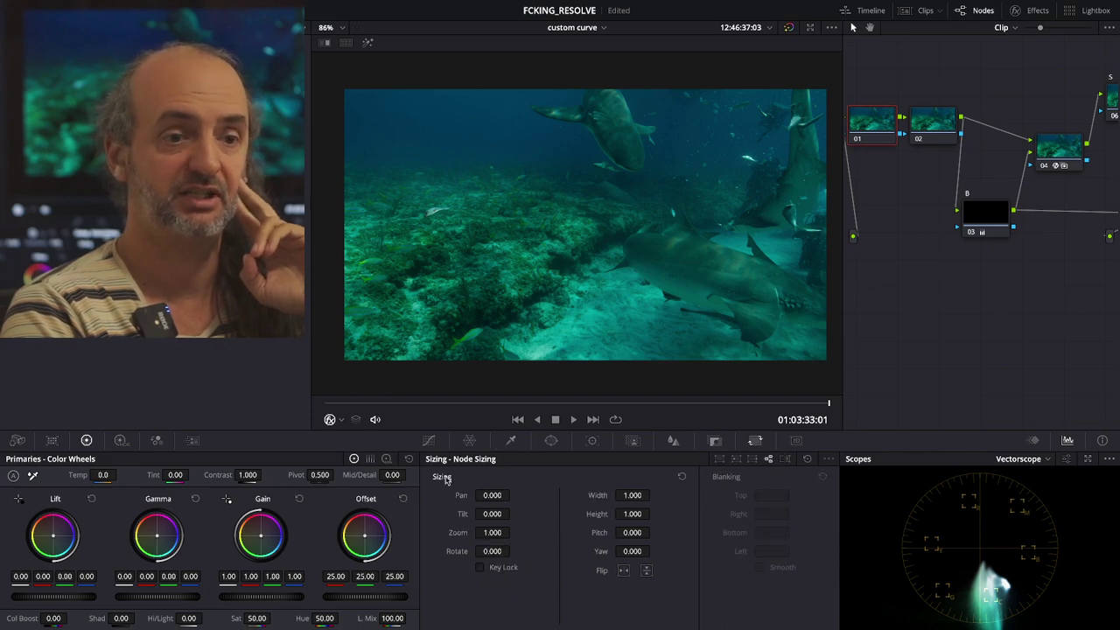
{"action": "left_click", "coordinate": [491, 531]}
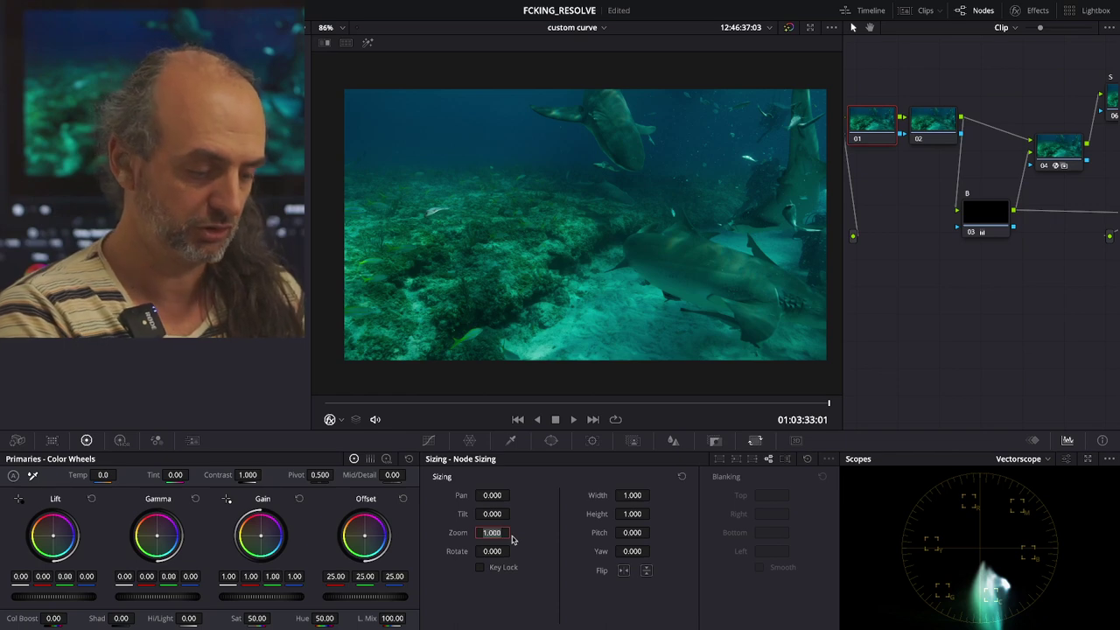
{"action": "key", "text": "BackSpace"}
{"action": "type", "text": ".5"}
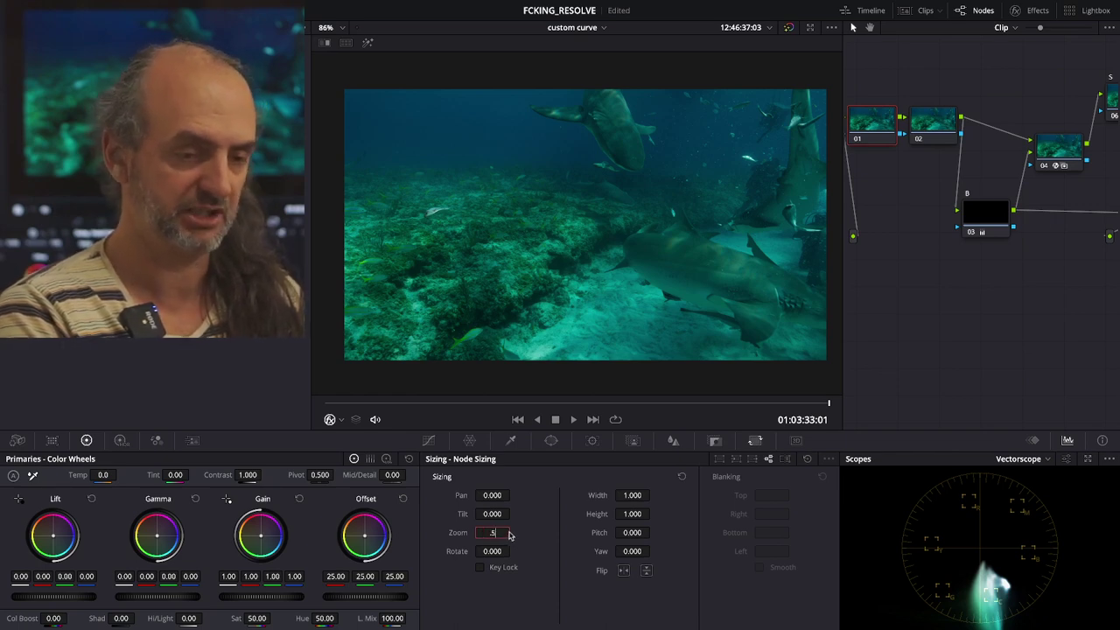
{"action": "key", "text": "Return"}
{"action": "left_click_drag", "start_coordinate": [492, 495], "coordinate": [519, 325]}
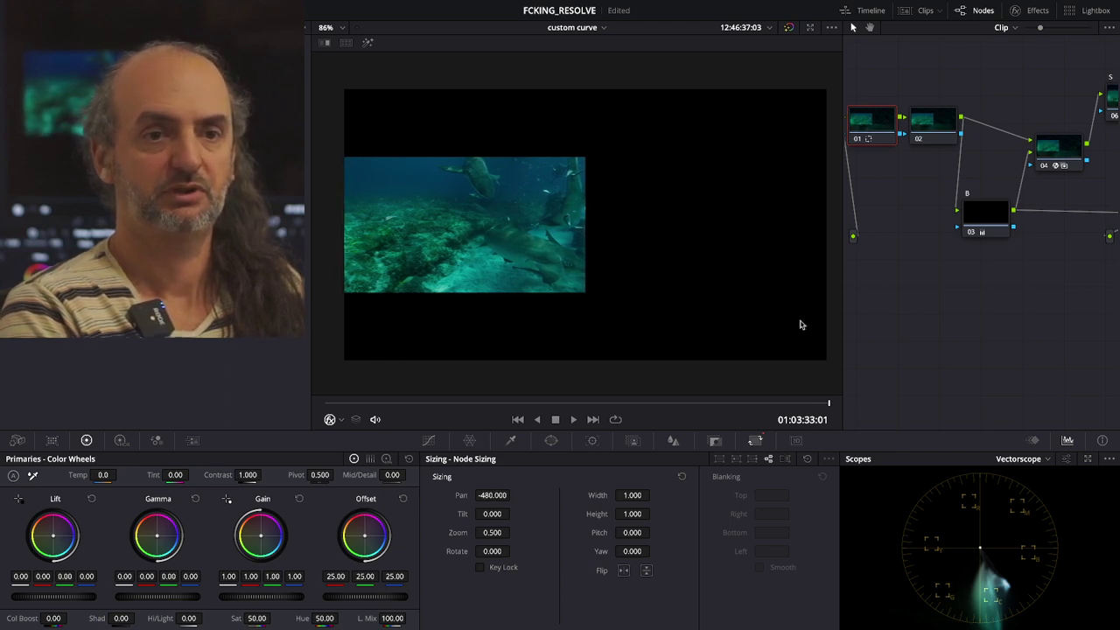
Flip the image horizontally in node 02 with Node Sizing and limit the flip with a gradient window.
{"action": "left_click", "coordinate": [932, 127]}
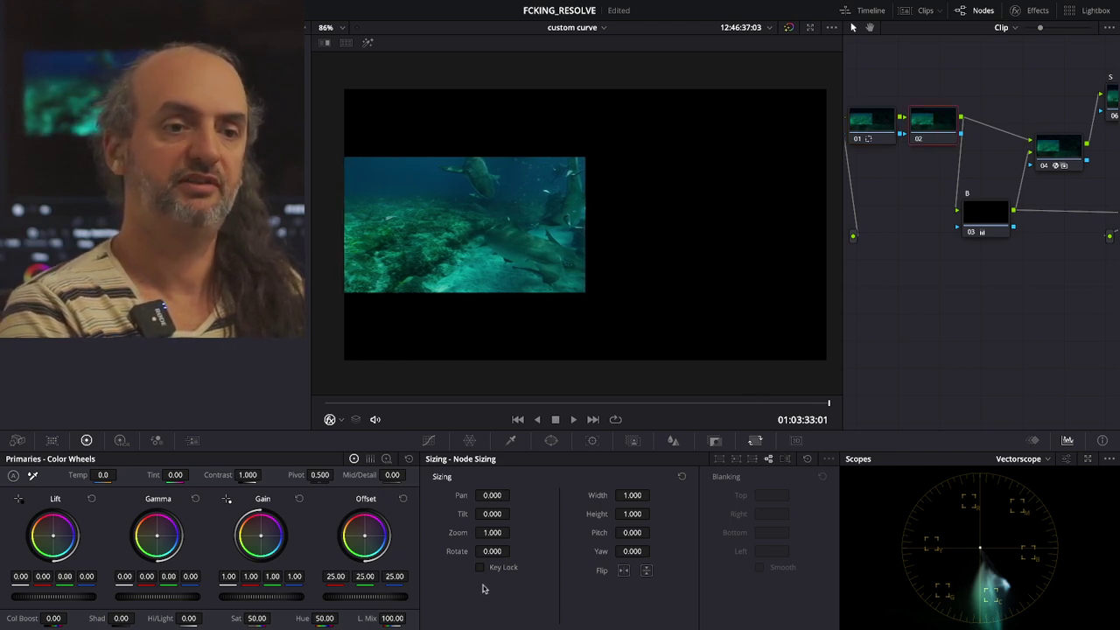
{"action": "left_click", "coordinate": [623, 570]}
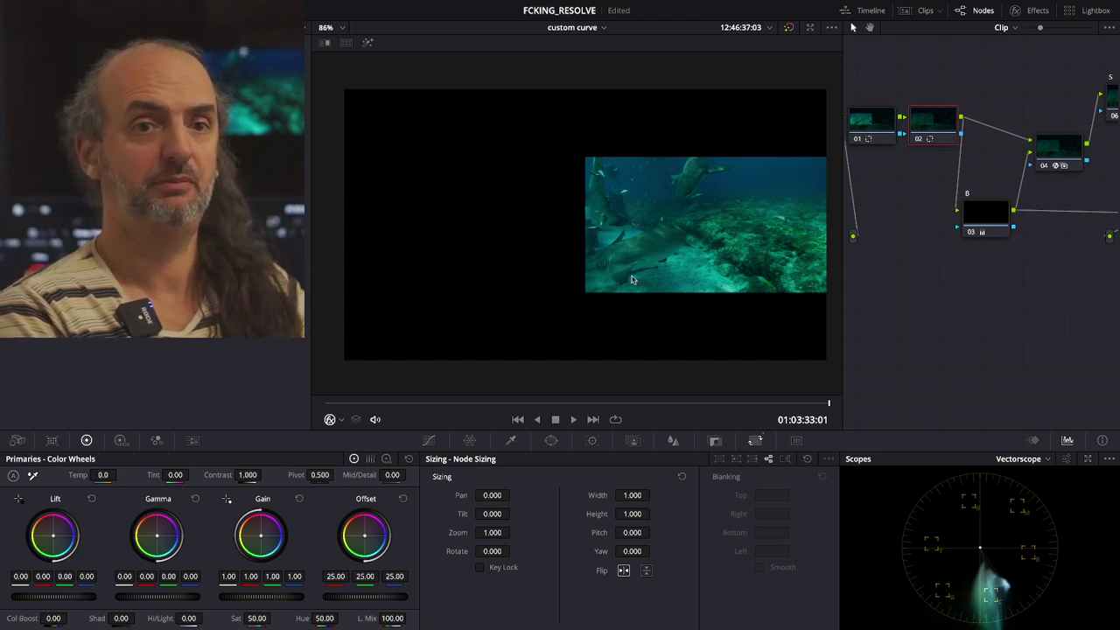
{"action": "left_click", "coordinate": [551, 440]}
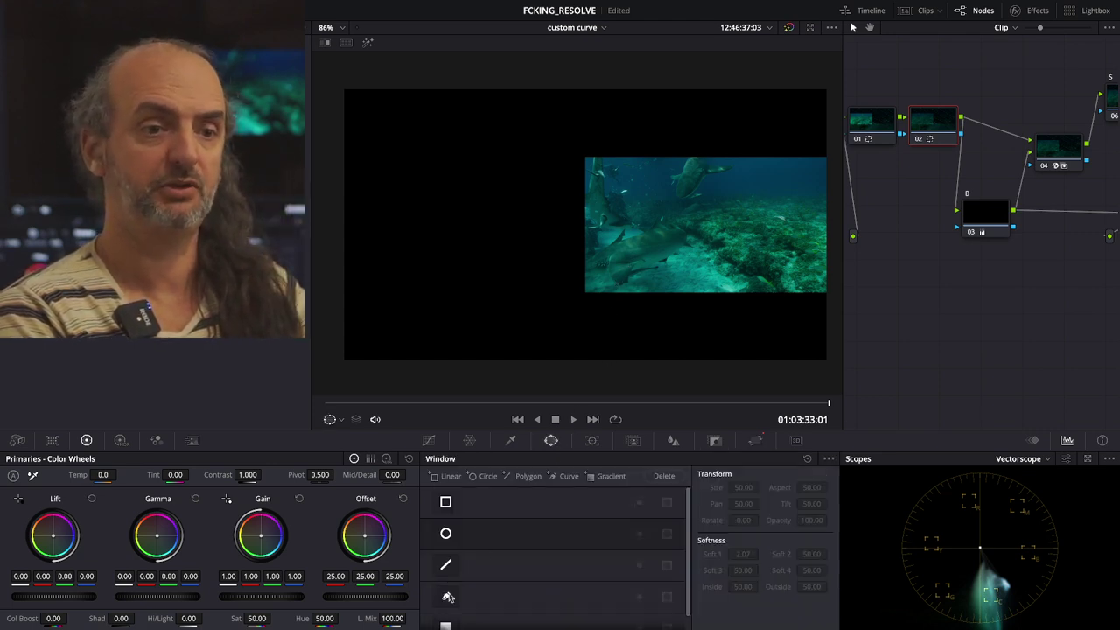
{"action": "scroll", "coordinate": [447, 596], "scroll_direction": "down", "scroll_amount": 1}
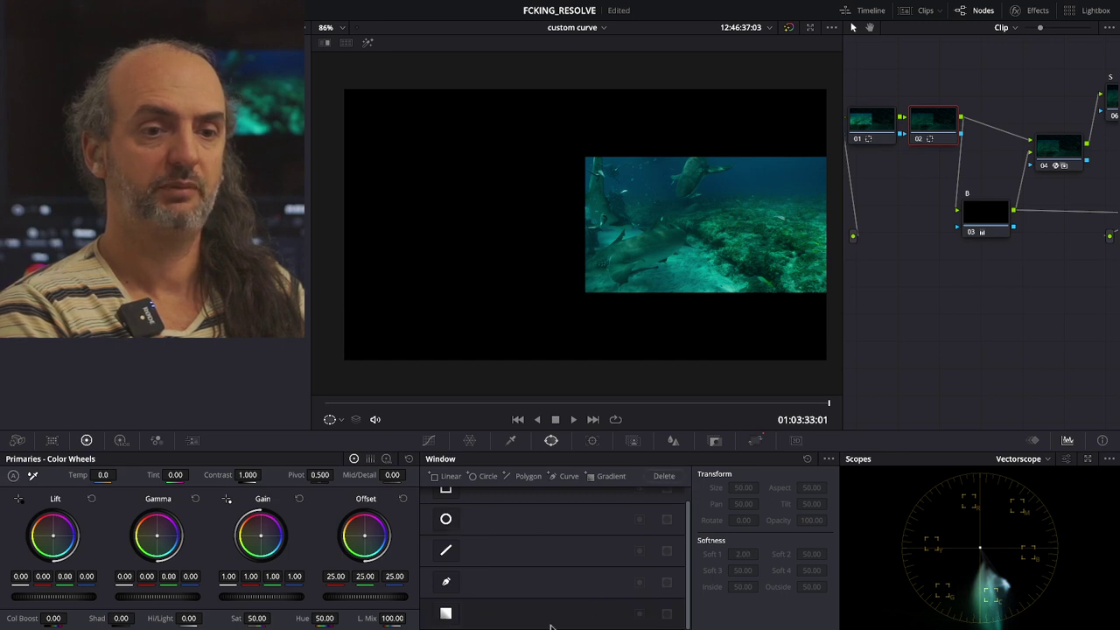
{"action": "left_click", "coordinate": [445, 613]}
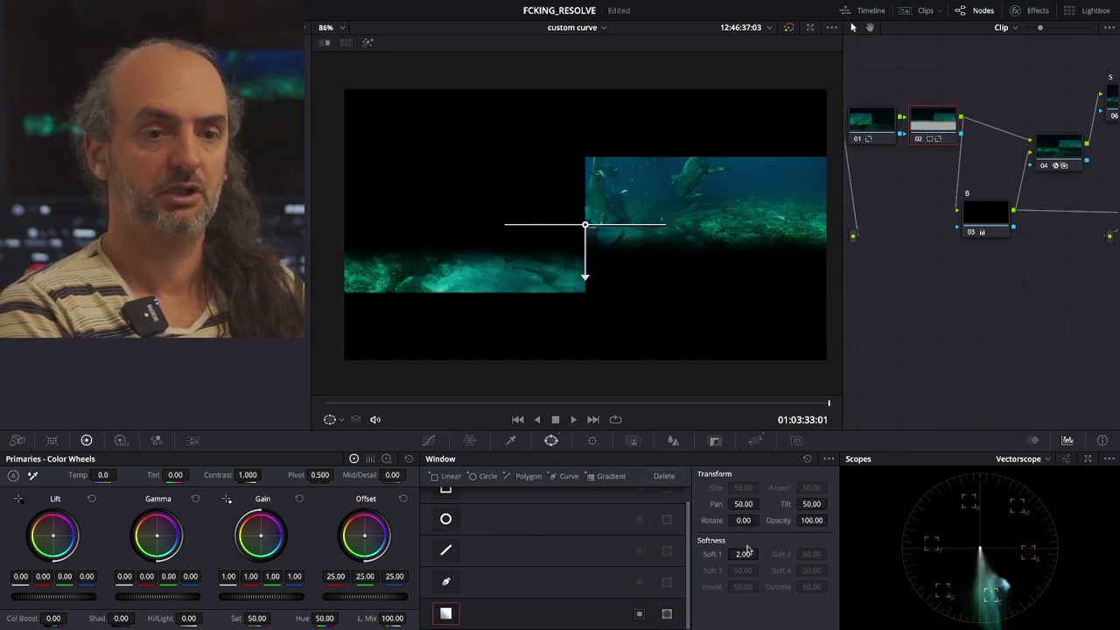
Set the gradient window's Soft 1 to 0.00 and its Rotate to -90.00.
{"action": "left_click_drag", "start_coordinate": [743, 552], "coordinate": [761, 554]}
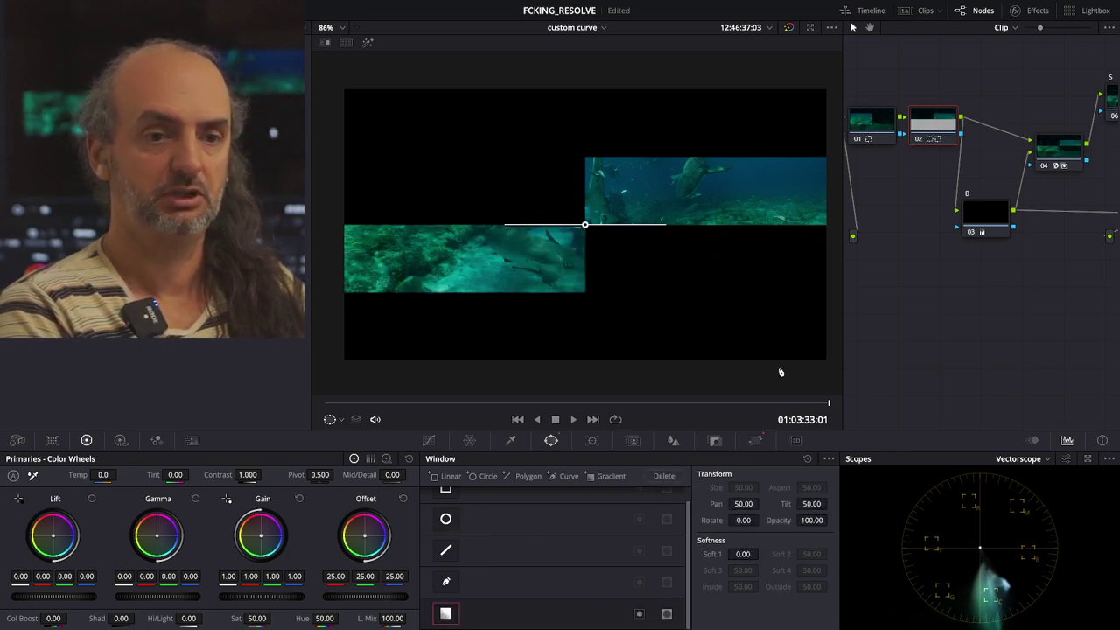
{"action": "left_click", "coordinate": [744, 519]}
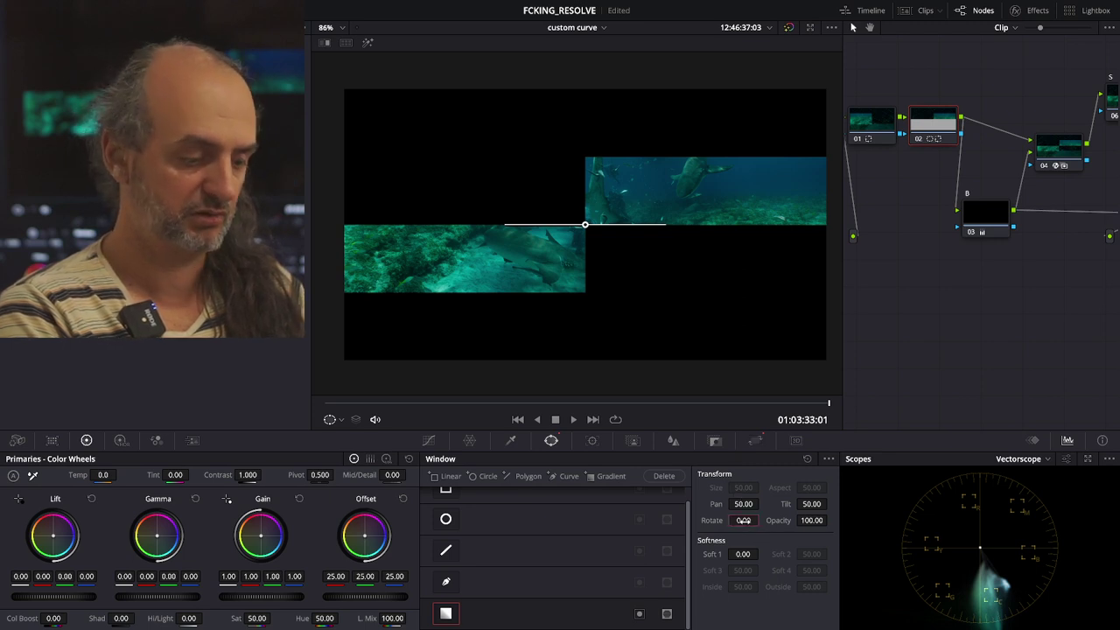
{"action": "type", "text": "-90"}
{"action": "key", "text": "Return"}
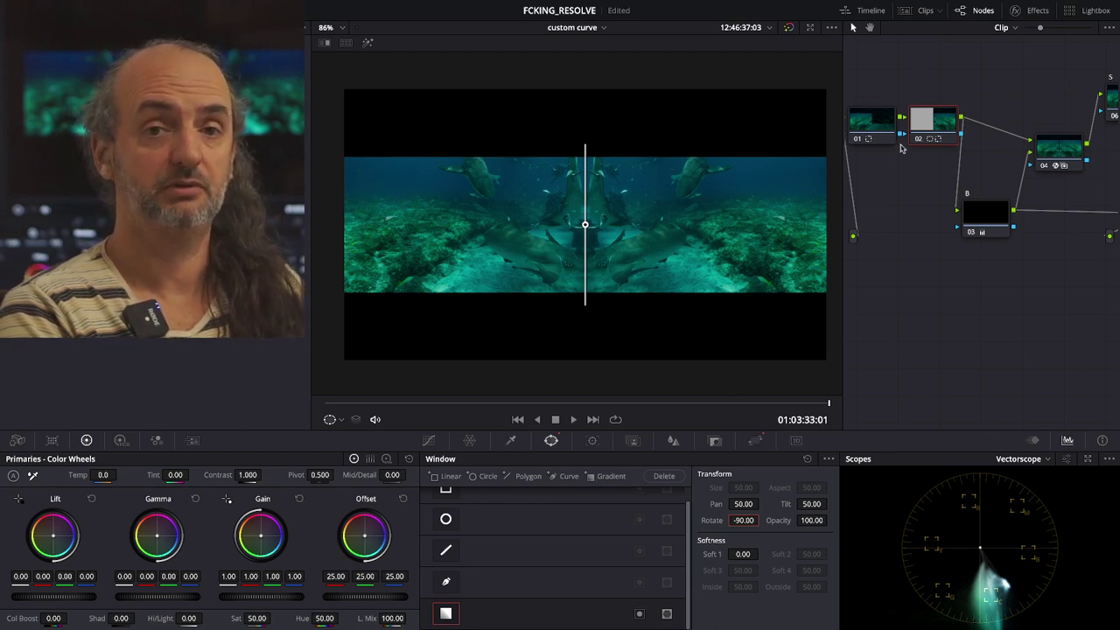
Set node 01's Node Sizing Zoom to 0.508.
{"action": "left_click", "coordinate": [989, 216]}
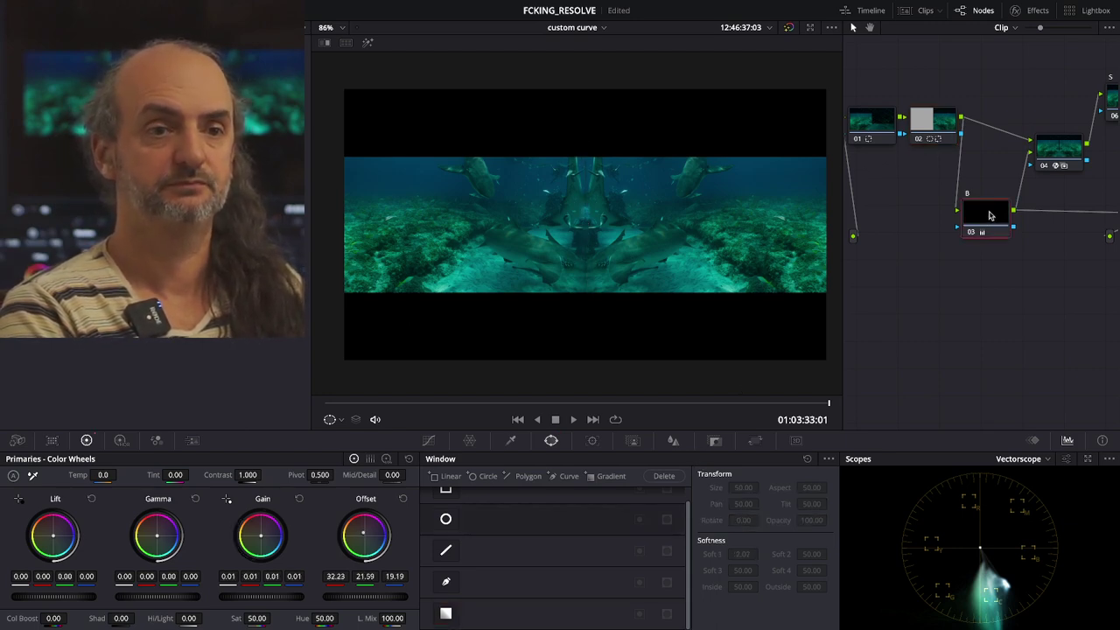
{"action": "left_click", "coordinate": [860, 138]}
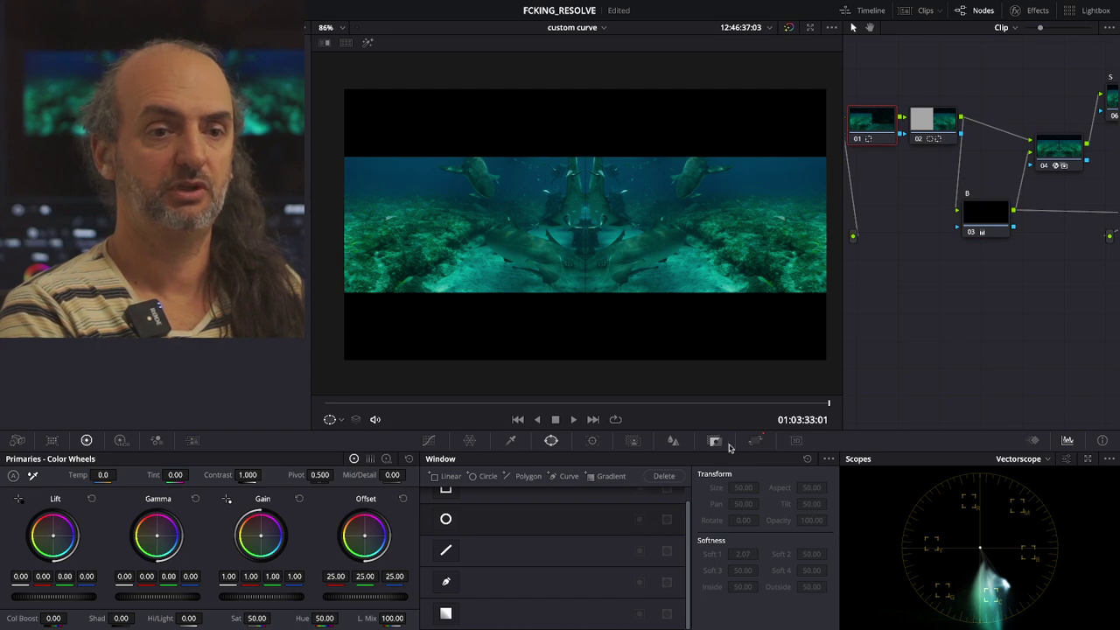
{"action": "left_click", "coordinate": [755, 440]}
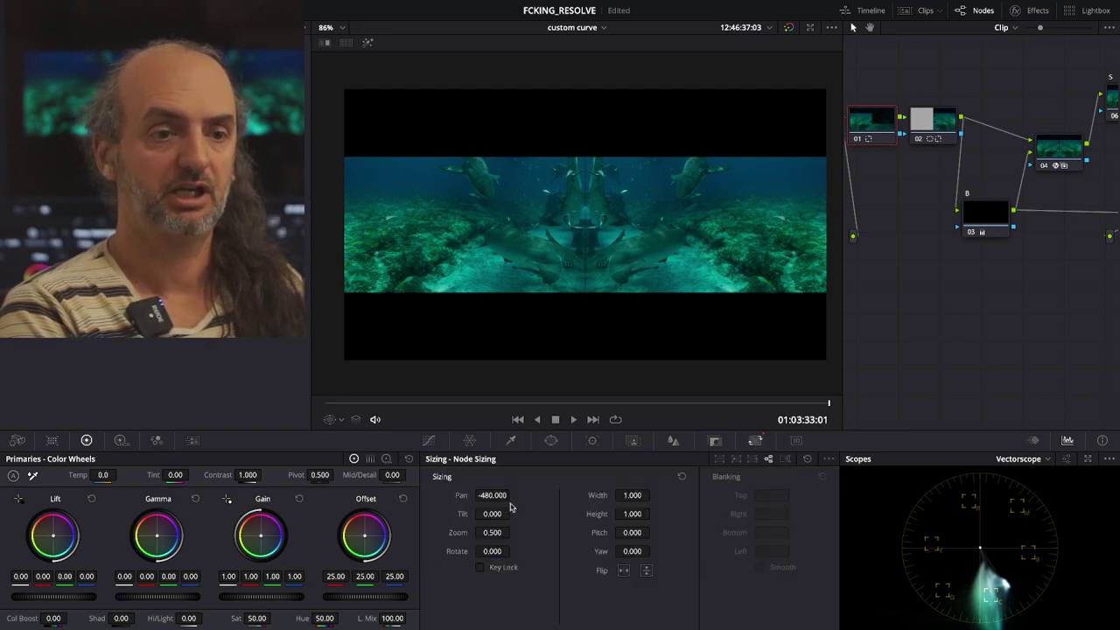
{"action": "left_click_drag", "start_coordinate": [493, 531], "coordinate": [514, 532]}
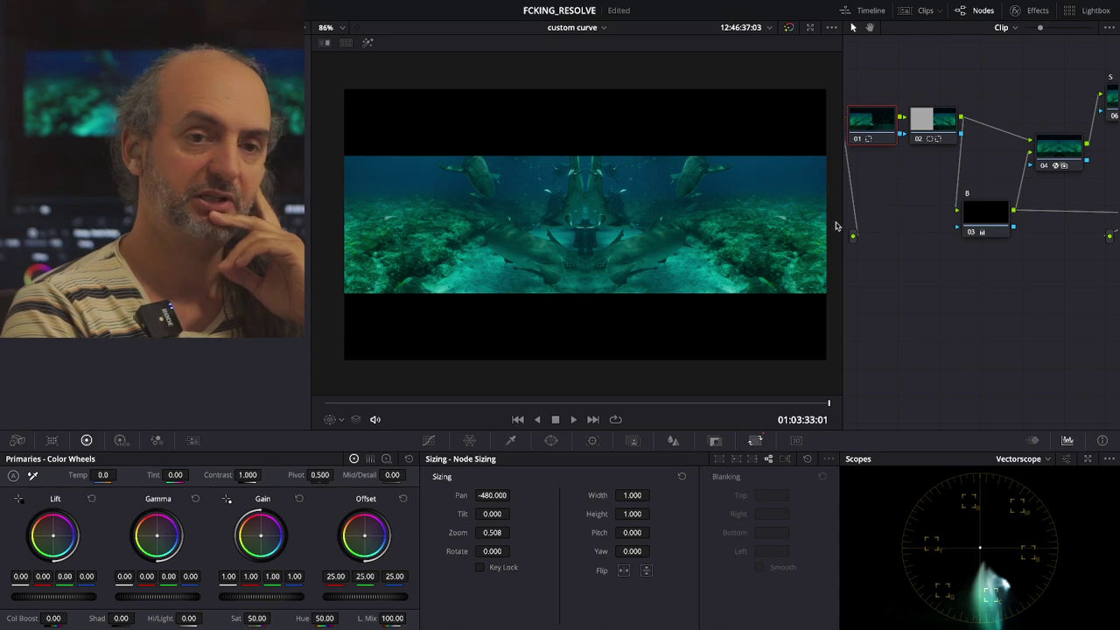
Widen the node editor and move node B and both mixers closer to the output.
{"action": "left_click_drag", "start_coordinate": [841, 222], "coordinate": [701, 222]}
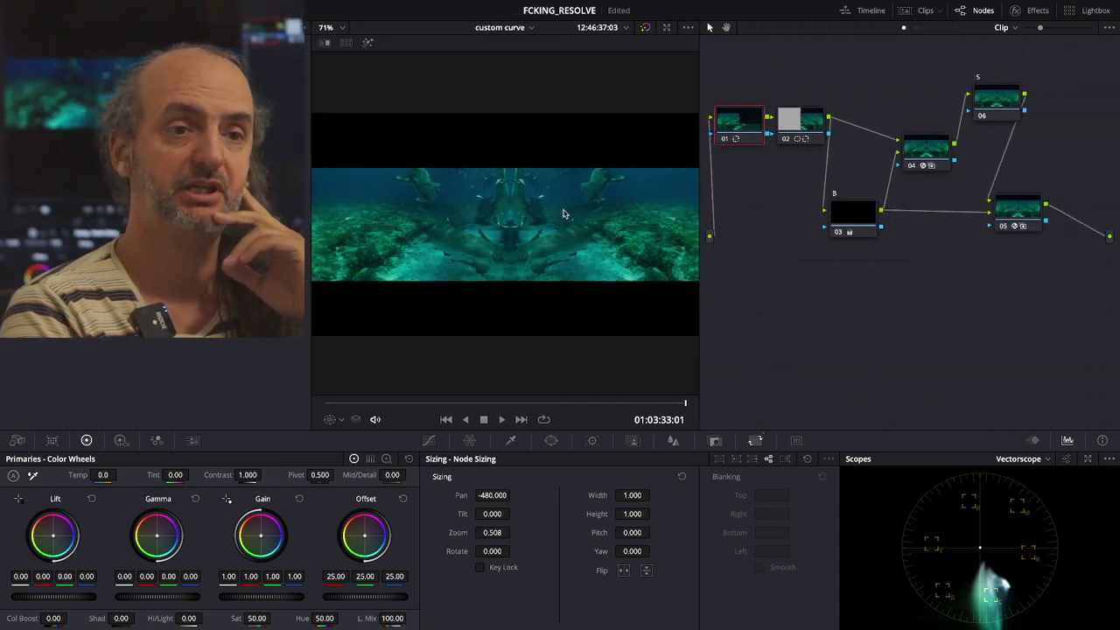
{"action": "left_click_drag", "start_coordinate": [779, 140], "coordinate": [779, 130]}
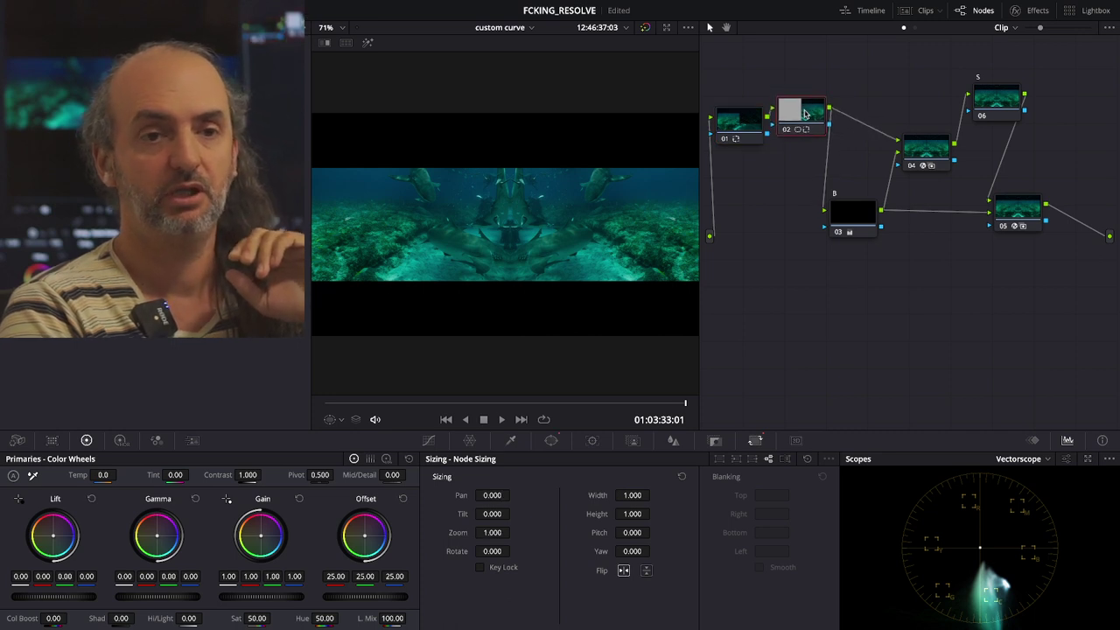
{"action": "left_click_drag", "start_coordinate": [1047, 274], "coordinate": [964, 162]}
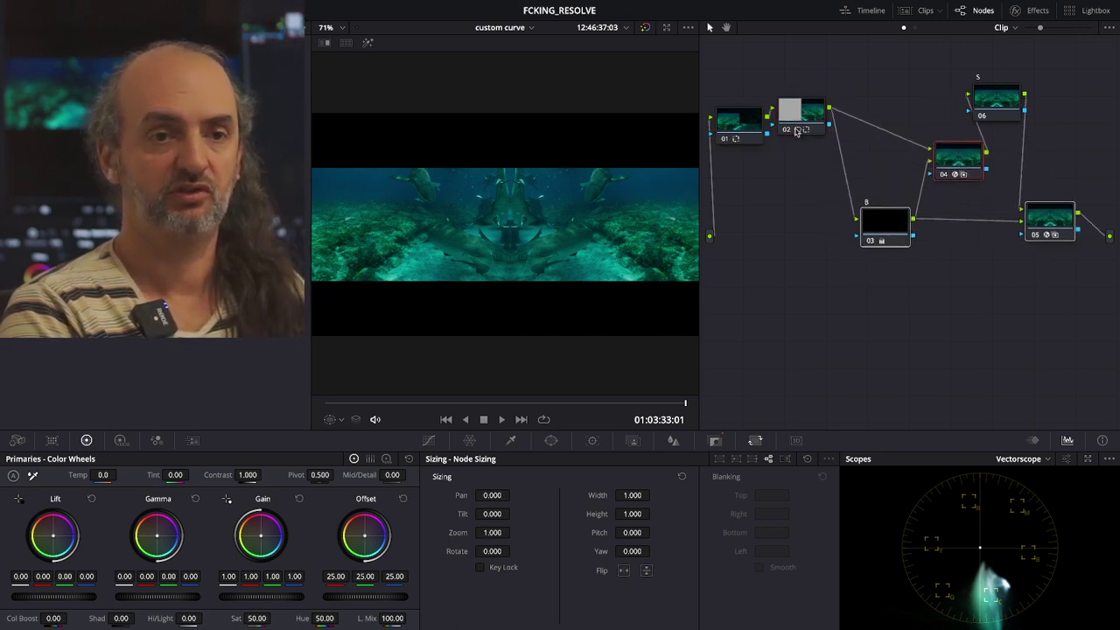
Lower nodes 01 and 02 together and connect node 02's key output to node B's key input.
{"action": "left_click_drag", "start_coordinate": [809, 168], "coordinate": [712, 103]}
{"action": "left_click_drag", "start_coordinate": [796, 112], "coordinate": [805, 156]}
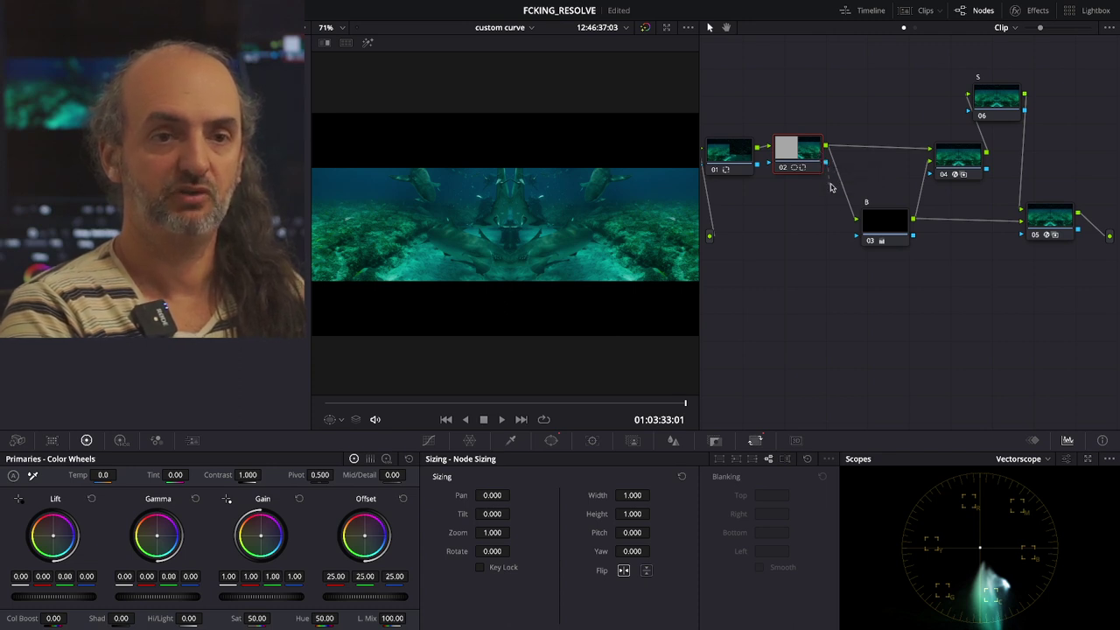
{"action": "left_click_drag", "start_coordinate": [831, 188], "coordinate": [856, 237]}
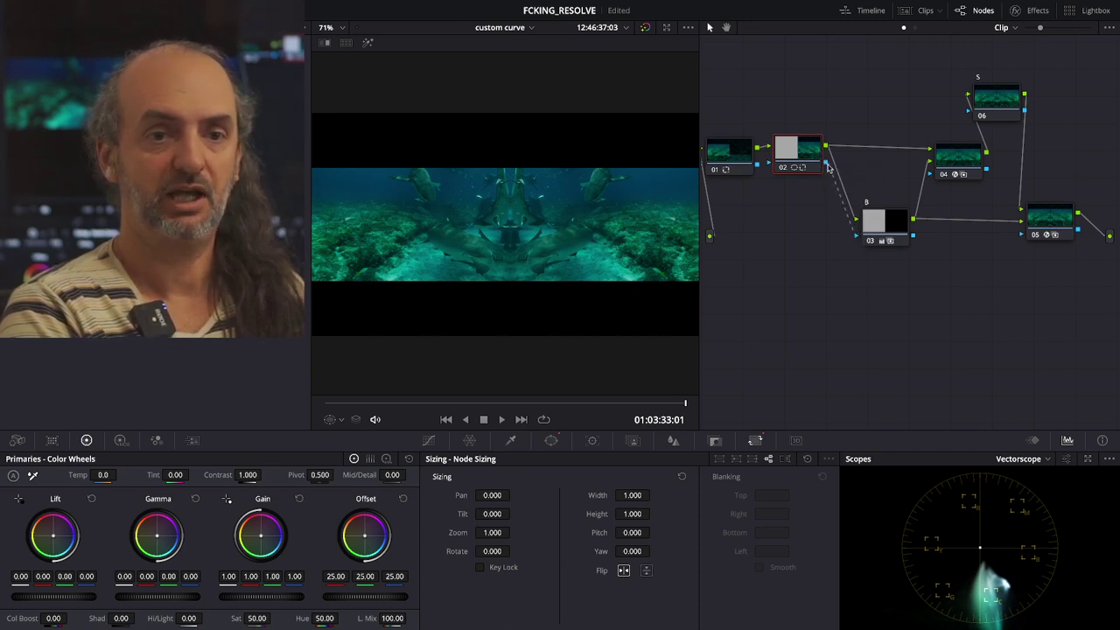
Connect node 02's key output to the key inputs of mixer nodes 04 and 05.
{"action": "left_click_drag", "start_coordinate": [981, 227], "coordinate": [1020, 236]}
{"action": "left_click_drag", "start_coordinate": [827, 165], "coordinate": [929, 173]}
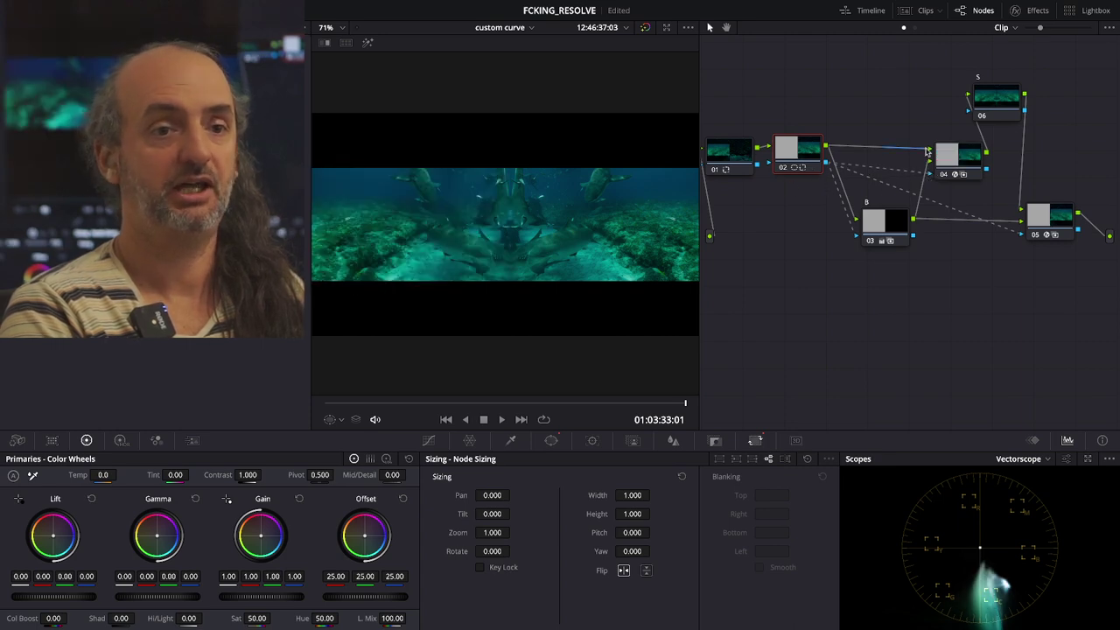
Lower the saturation of node S to 0.00.
{"action": "left_click", "coordinate": [989, 98]}
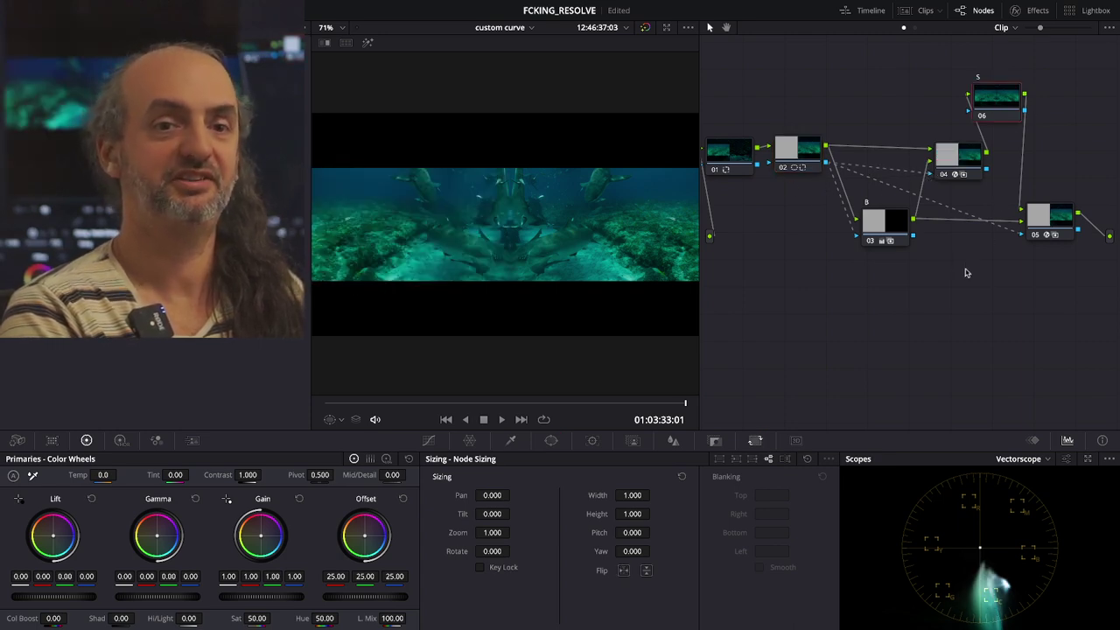
{"action": "left_click_drag", "start_coordinate": [997, 278], "coordinate": [980, 277]}
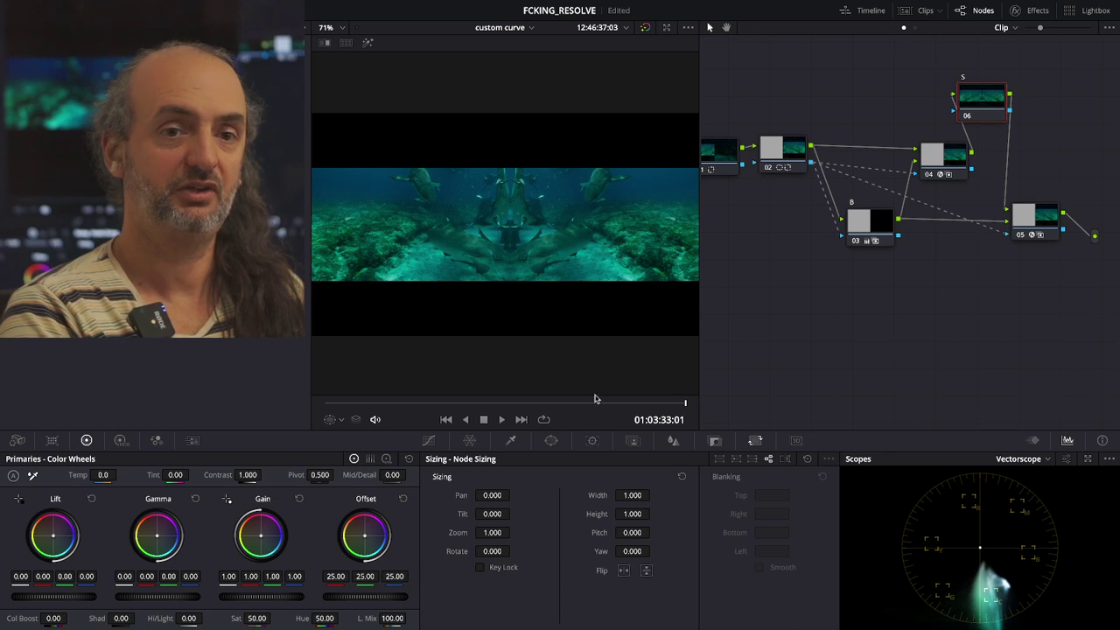
{"action": "left_click_drag", "start_coordinate": [257, 618], "coordinate": [223, 618]}
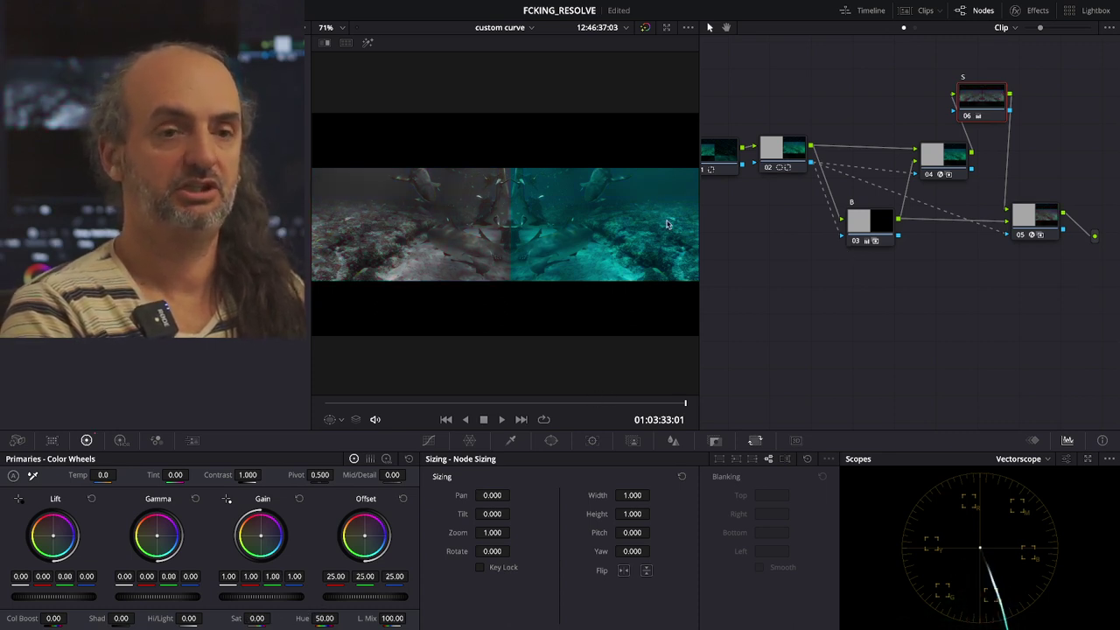
Widen the viewer, reset node S's saturation and raise it to 100.00.
{"action": "scroll", "coordinate": [822, 243], "scroll_direction": "down", "scroll_amount": 2}
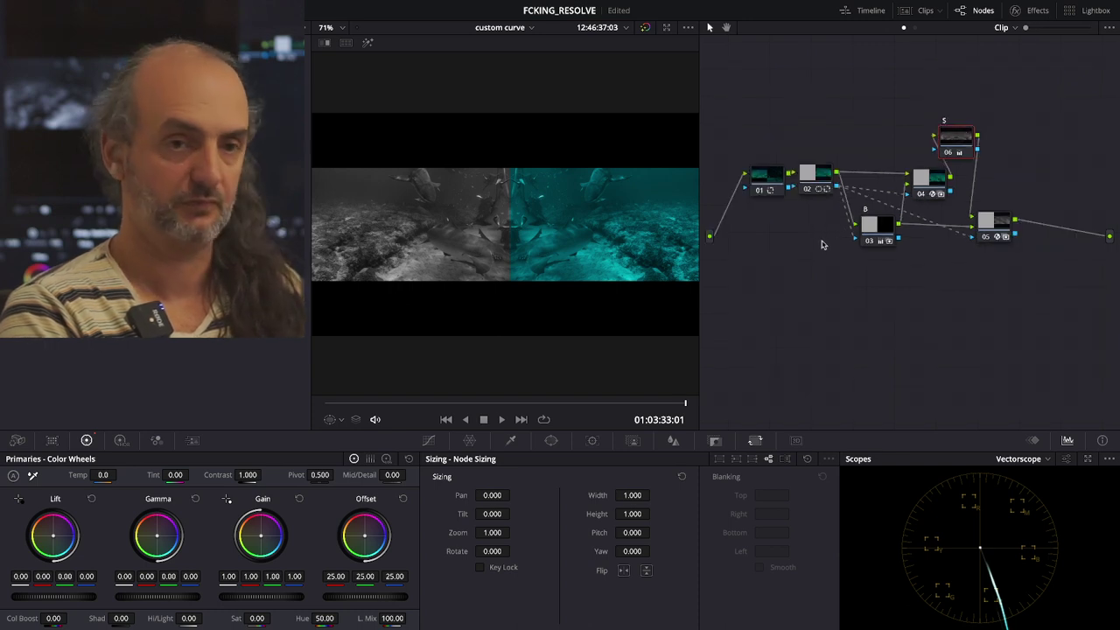
{"action": "left_click_drag", "start_coordinate": [700, 207], "coordinate": [818, 207]}
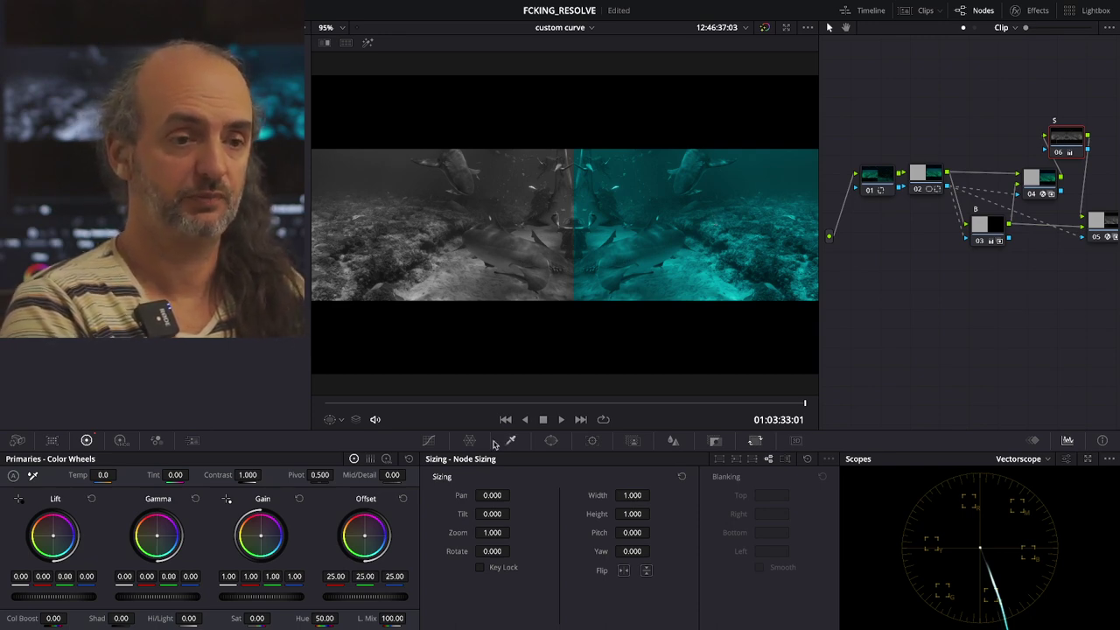
{"action": "double_click", "coordinate": [234, 617]}
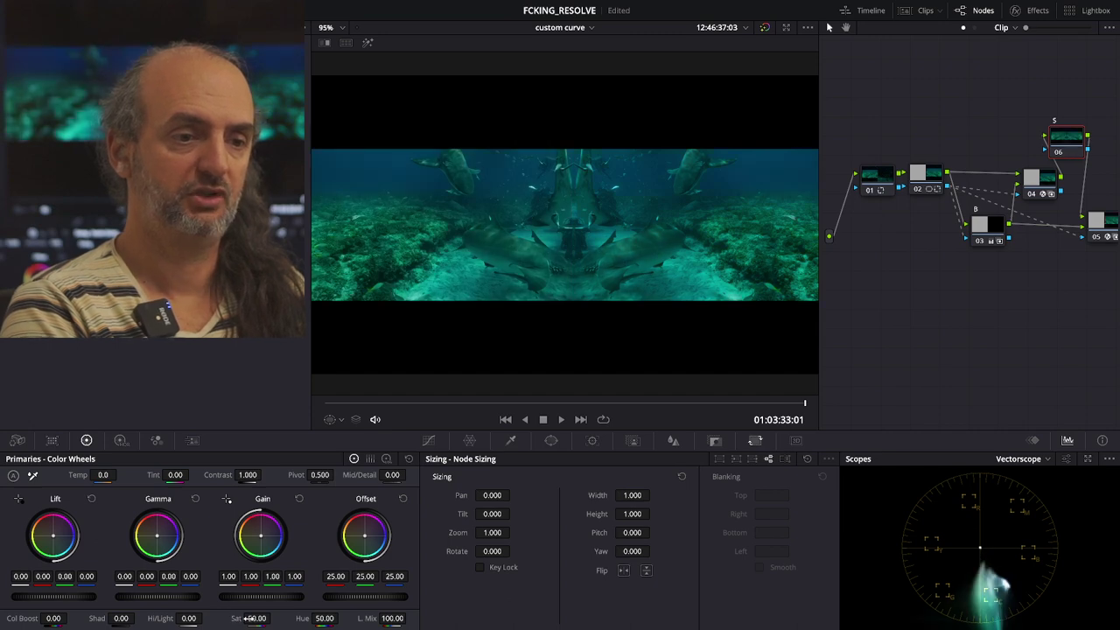
{"action": "mouse_move", "coordinate": [274, 618]}
{"action": "left_mouse_down"}
{"action": "mouse_move", "coordinate": [315, 618]}
{"action": "mouse_move", "coordinate": [272, 618]}
{"action": "left_mouse_up"}
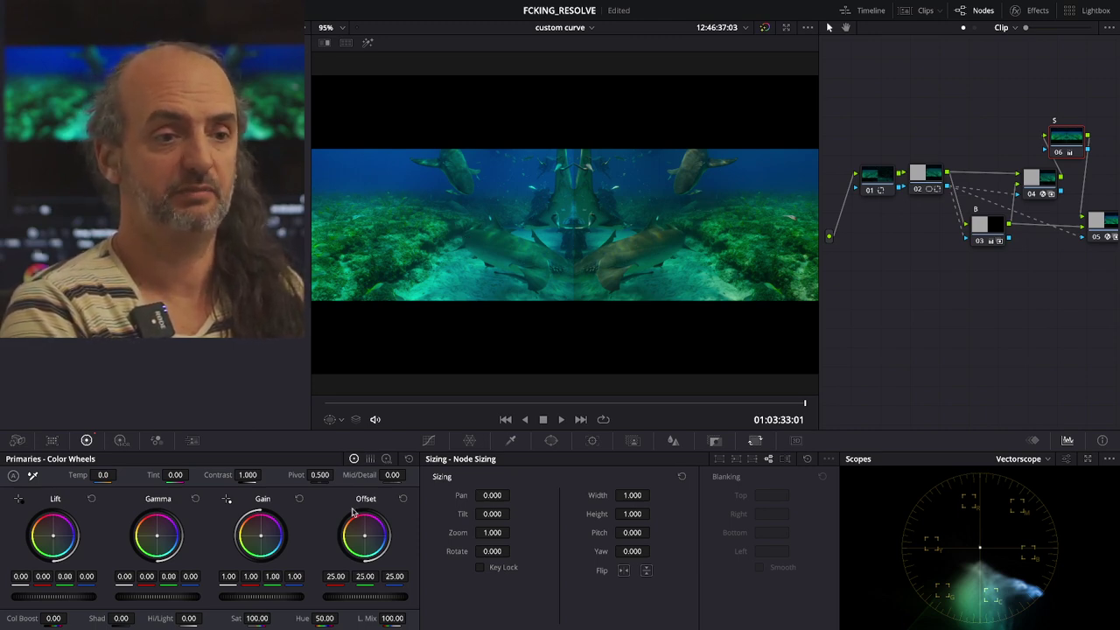
{"action": "left_click_drag", "start_coordinate": [252, 616], "coordinate": [274, 618]}
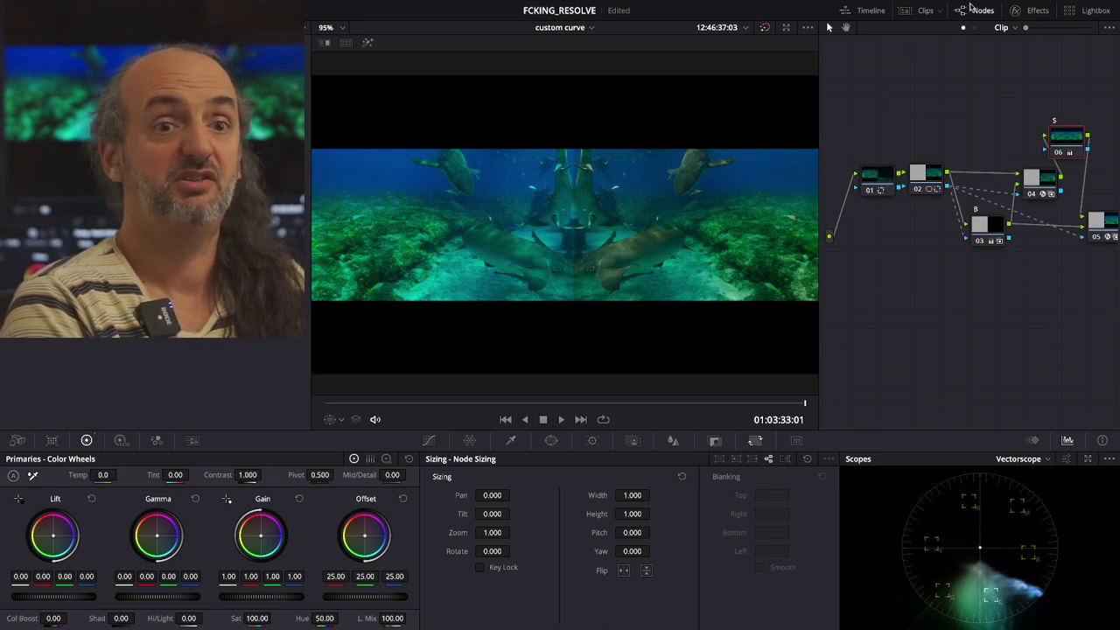
Switch to clip 08 and set node B's Offset to red 14.40, green 24.12 and blue 39.17.
{"action": "left_click", "coordinate": [924, 12]}
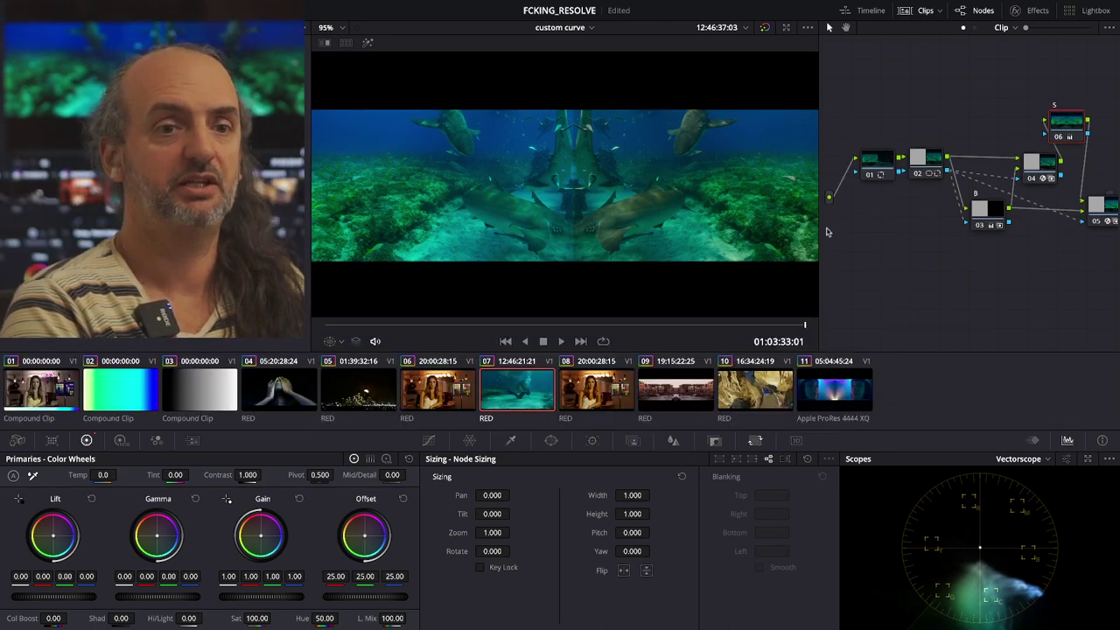
{"action": "left_click", "coordinate": [593, 394]}
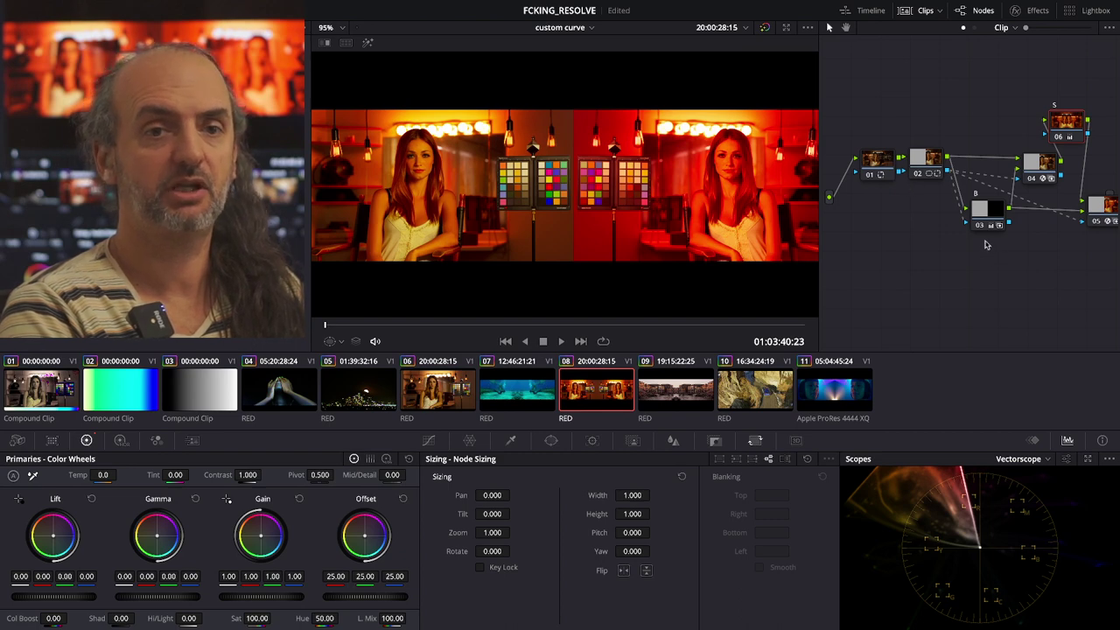
{"action": "left_click", "coordinate": [997, 213]}
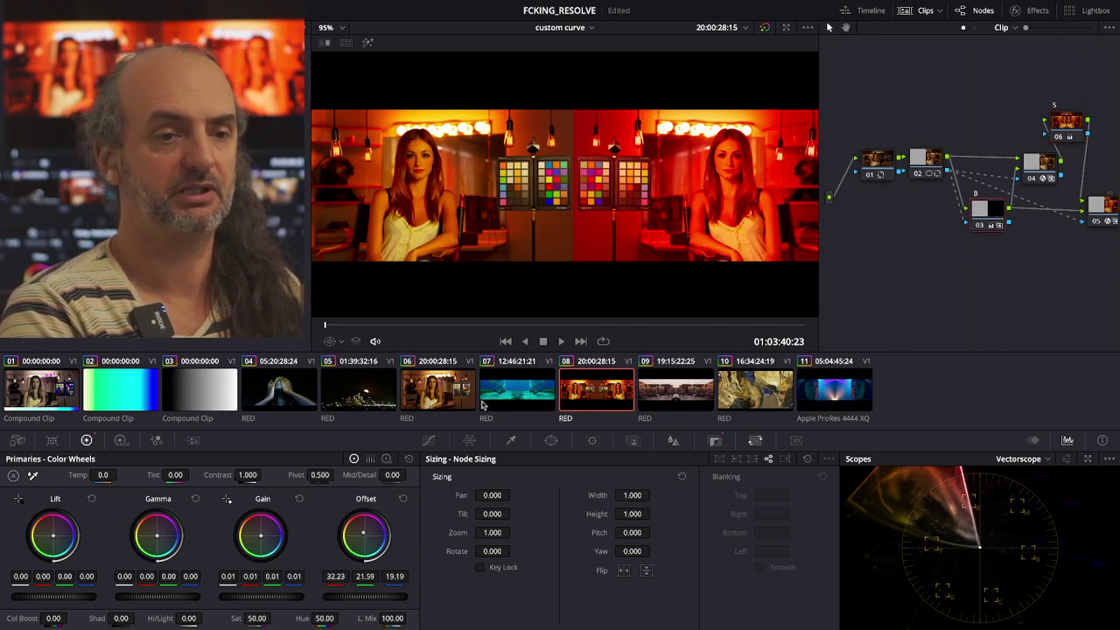
{"action": "left_click_drag", "start_coordinate": [378, 539], "coordinate": [369, 542]}
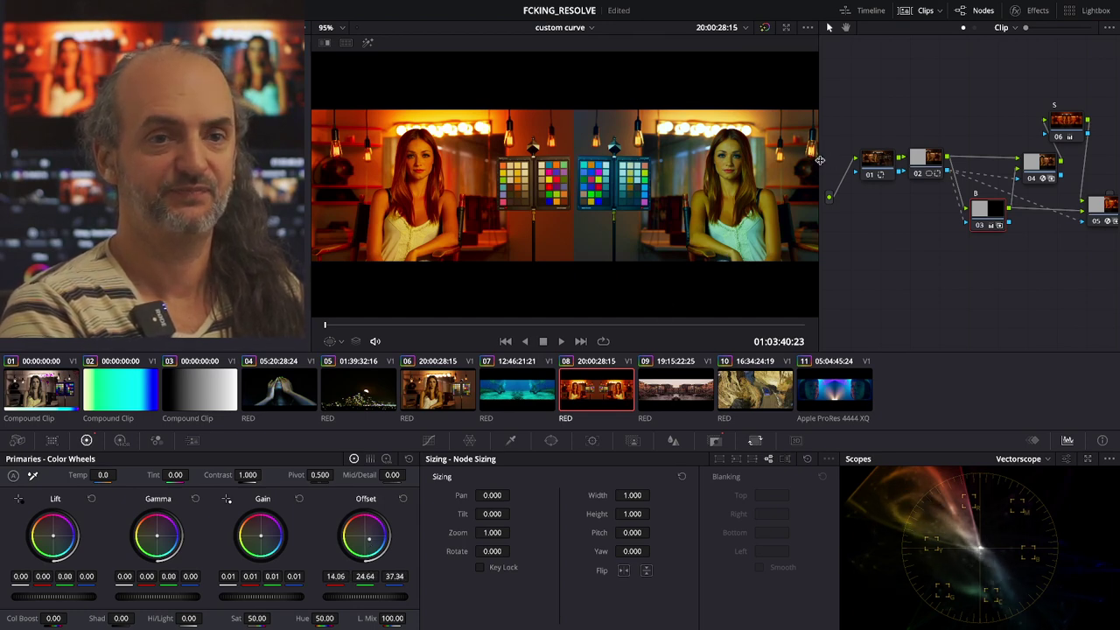
{"action": "left_click_drag", "start_coordinate": [820, 160], "coordinate": [860, 160]}
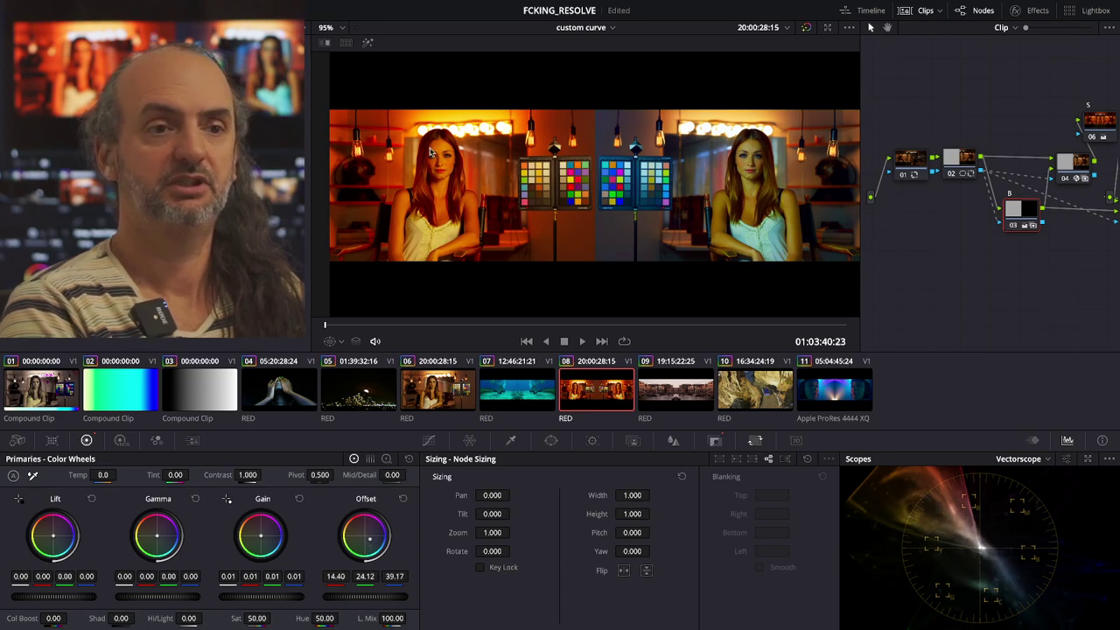
Reset the grade of clip 08's node S and drop its saturation to 0.00.
{"action": "left_click", "coordinate": [1066, 164]}
{"action": "left_click_drag", "start_coordinate": [1055, 272], "coordinate": [1012, 270]}
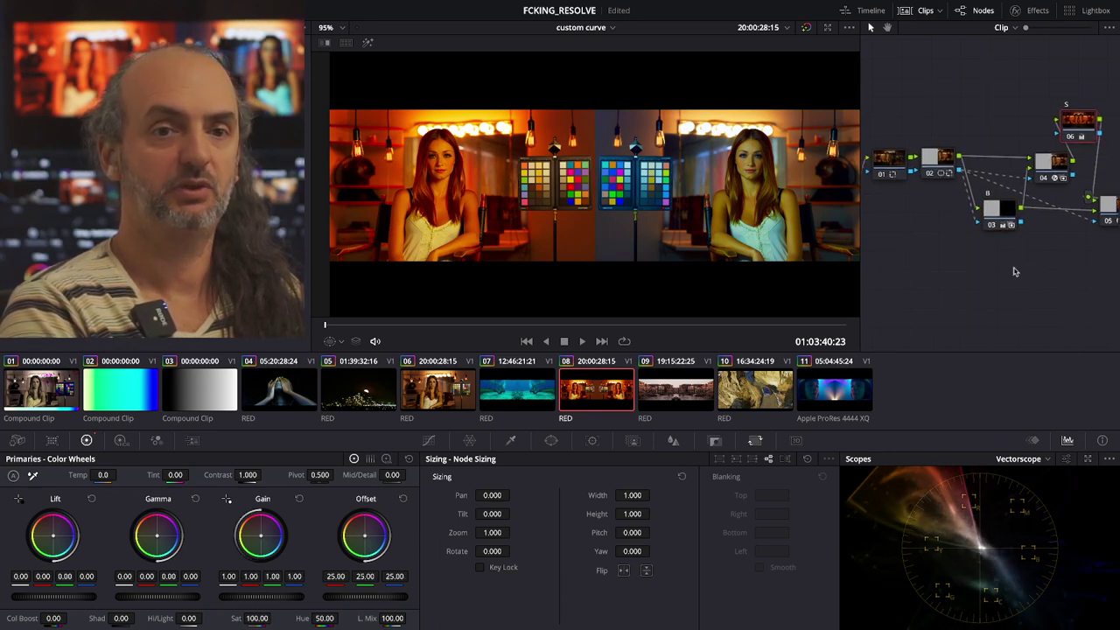
{"action": "right_click", "coordinate": [1057, 129]}
{"action": "left_click", "coordinate": [1063, 133]}
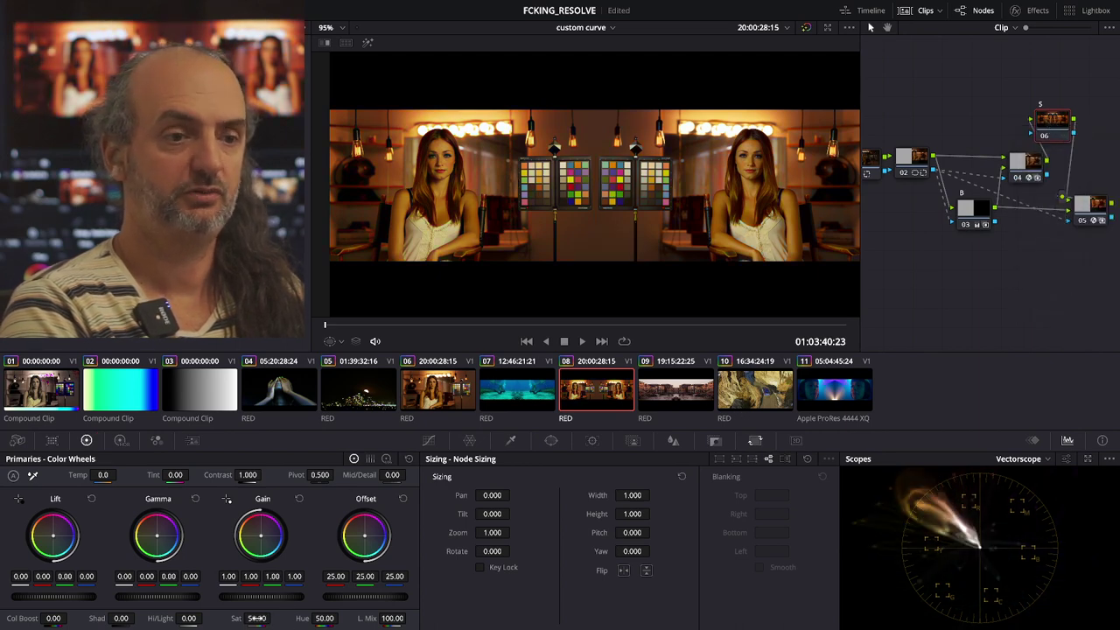
{"action": "left_click_drag", "start_coordinate": [257, 618], "coordinate": [218, 618]}
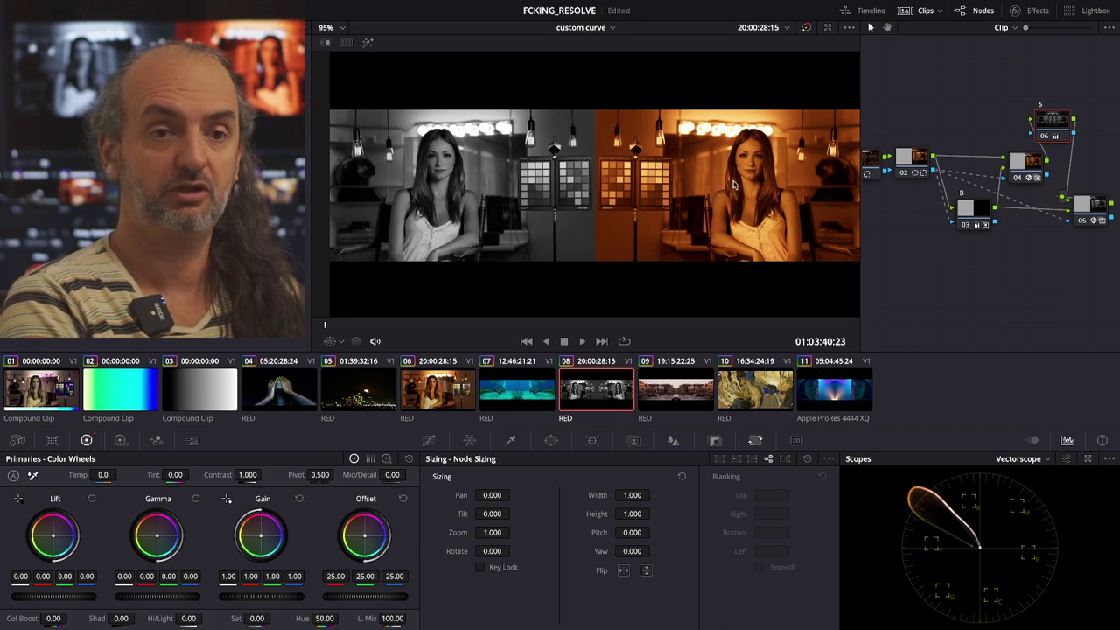
Reset the grade of clip 08's node S again and raise its saturation to 100.00.
{"action": "right_click", "coordinate": [1043, 128]}
{"action": "left_click", "coordinate": [1063, 130]}
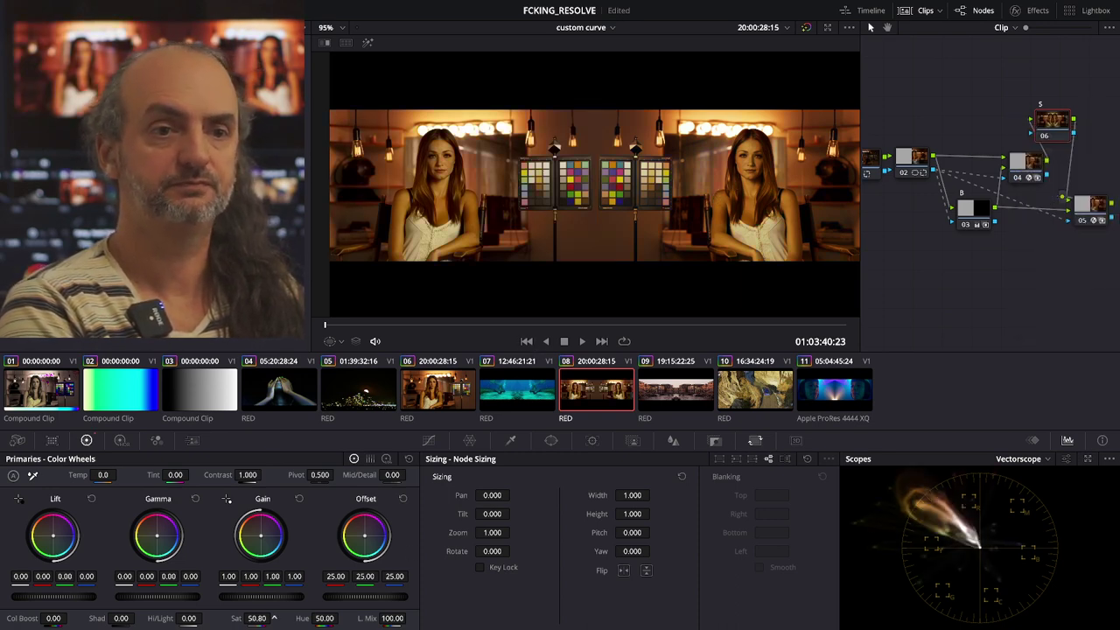
{"action": "left_click_drag", "start_coordinate": [273, 618], "coordinate": [274, 618]}
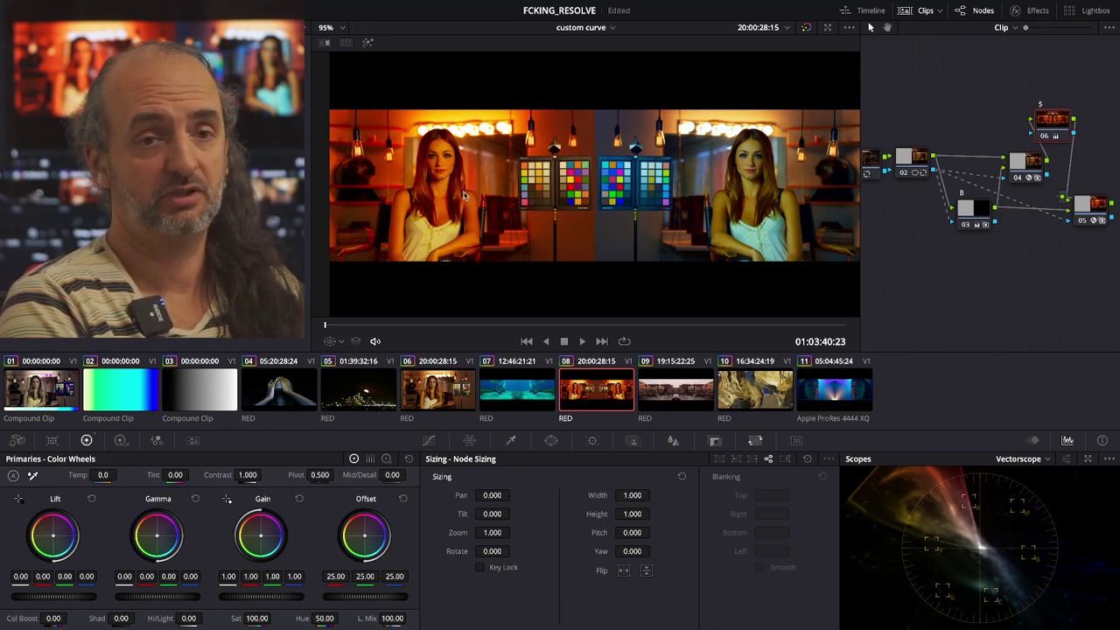
{"action": "scroll", "coordinate": [454, 190], "scroll_direction": "up", "scroll_amount": 5}
{"action": "scroll", "coordinate": [515, 193], "scroll_direction": "right", "scroll_amount": 8}
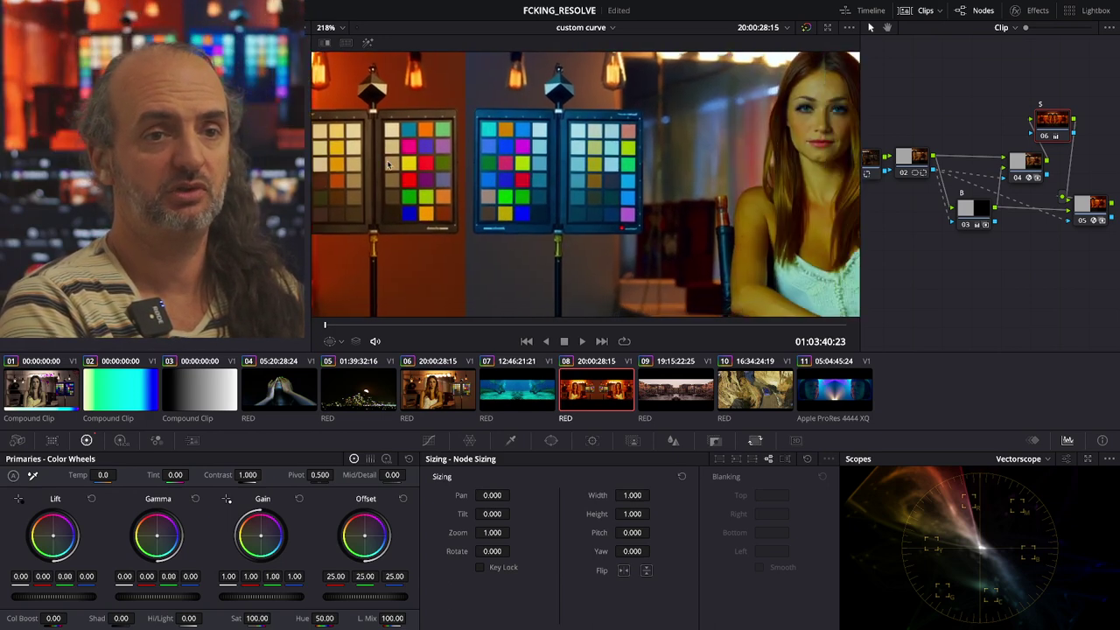
{"action": "scroll", "coordinate": [479, 180], "scroll_direction": "right", "scroll_amount": 3}
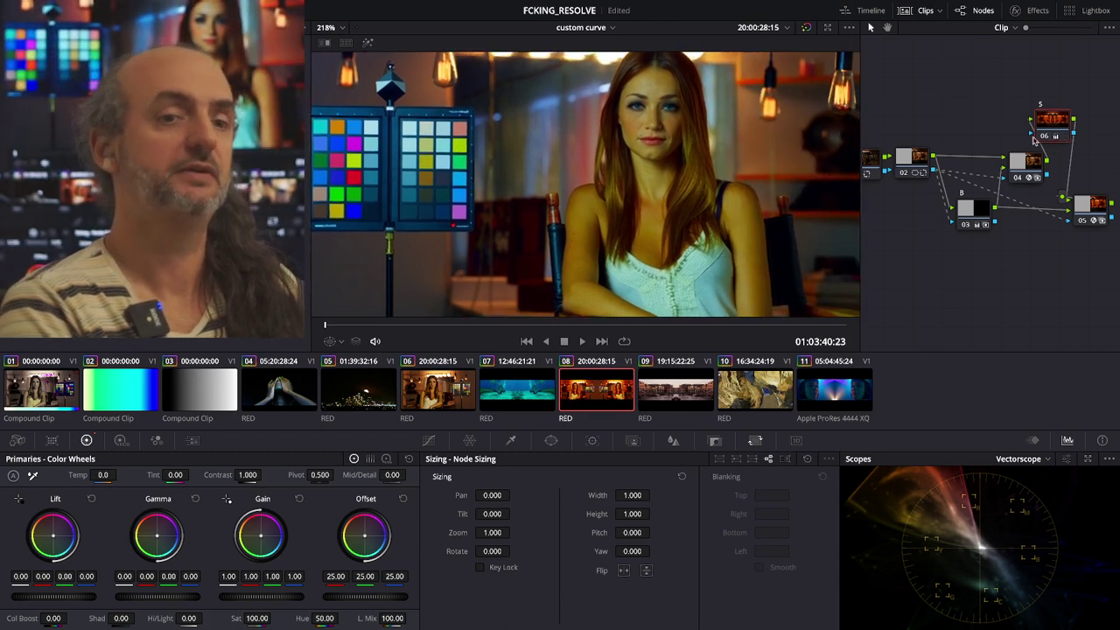
Switch to clip 09, fit its mirrored image in the viewer and reset the grade of node S.
{"action": "left_click", "coordinate": [686, 407]}
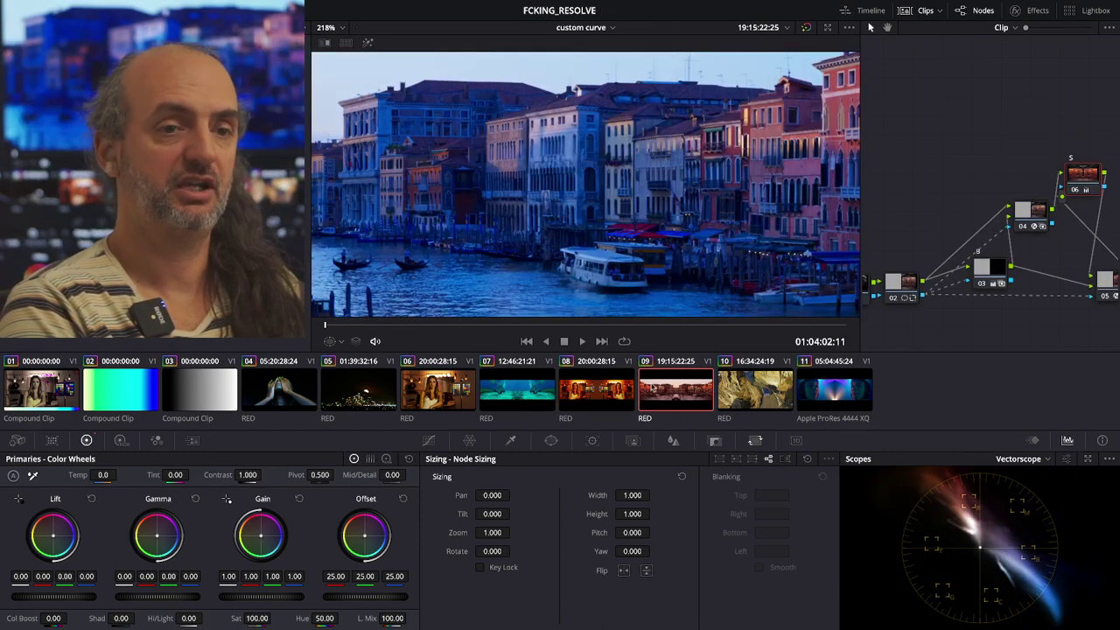
{"action": "key", "text": "ctrl+w"}
{"action": "scroll", "coordinate": [647, 204], "scroll_direction": "down", "scroll_amount": 5}
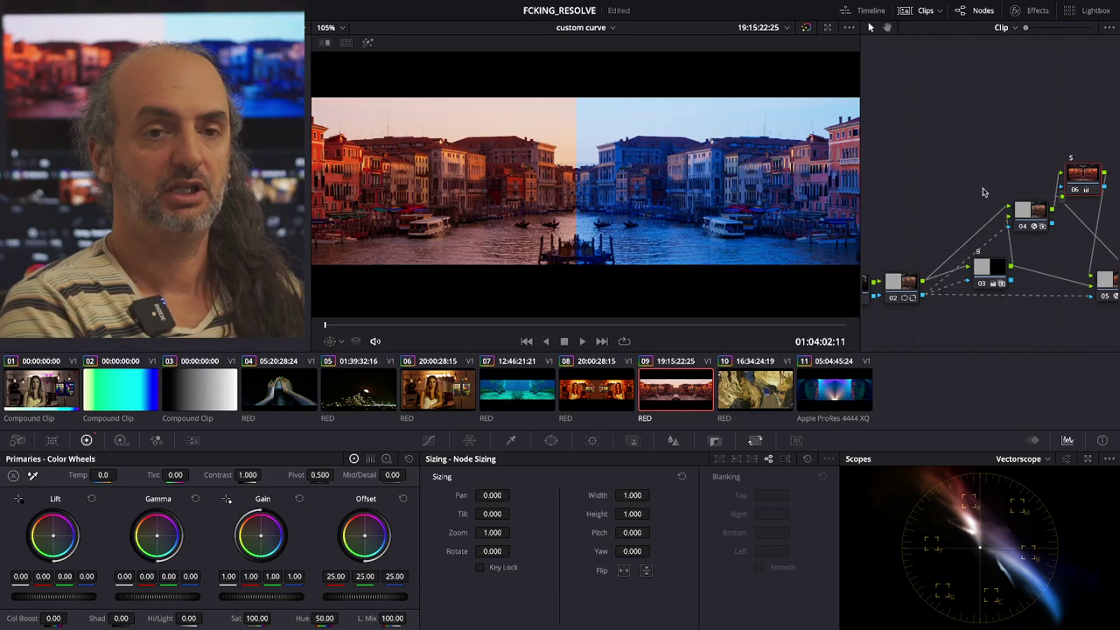
{"action": "right_click", "coordinate": [1083, 176]}
{"action": "left_click", "coordinate": [1090, 177]}
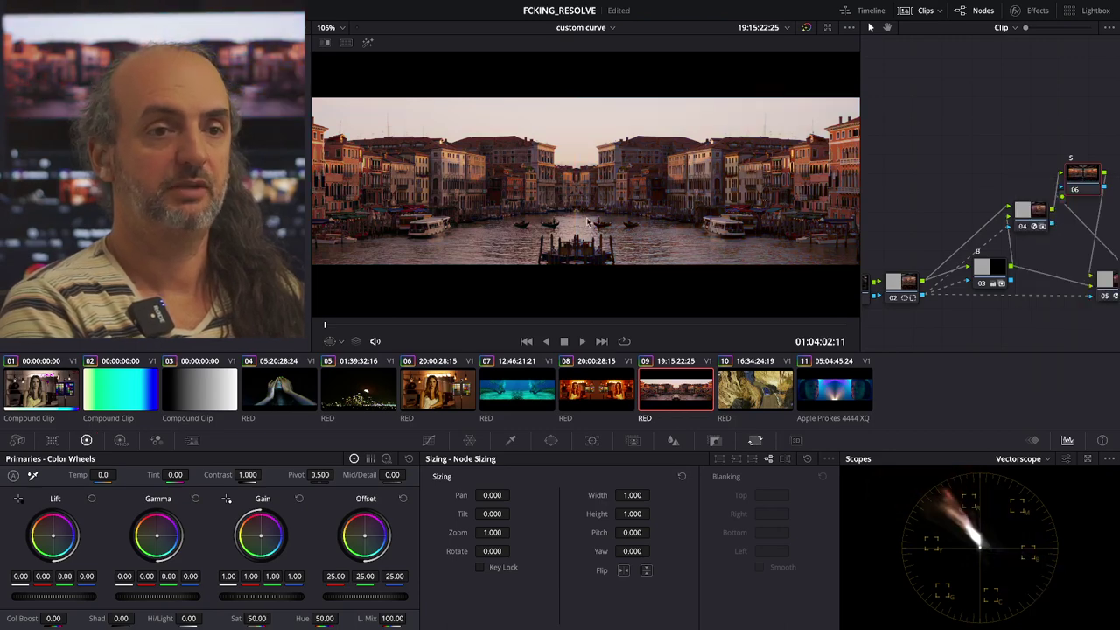
Raise node S's saturation to 100.00 on the mirrored canal shot.
{"action": "scroll", "coordinate": [433, 155], "scroll_direction": "up", "scroll_amount": 6}
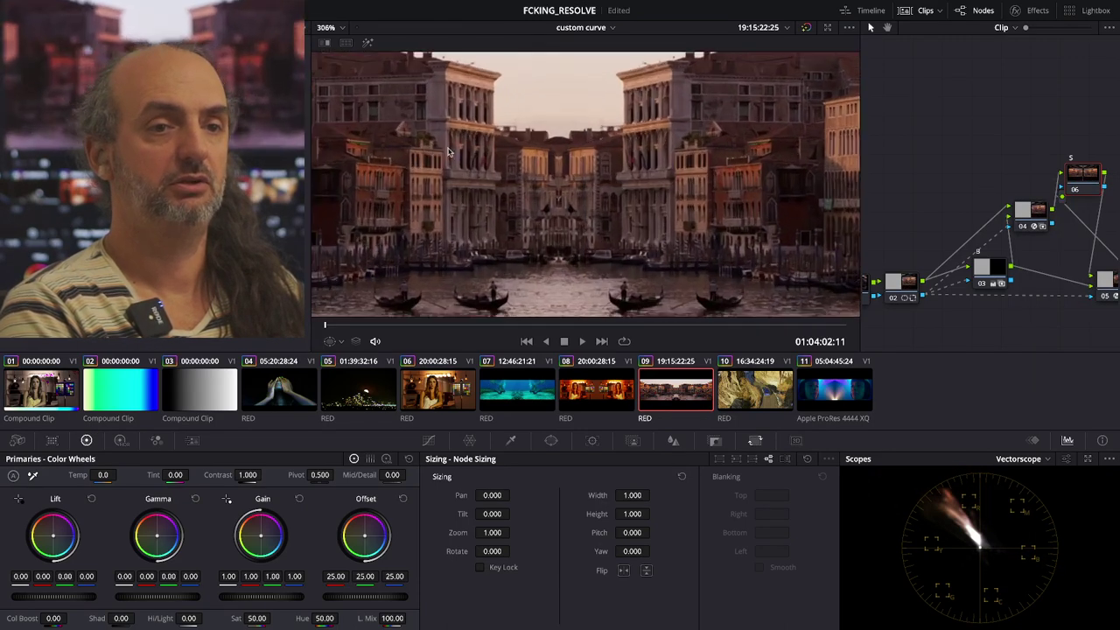
{"action": "scroll", "coordinate": [447, 154], "scroll_direction": "up", "scroll_amount": 3}
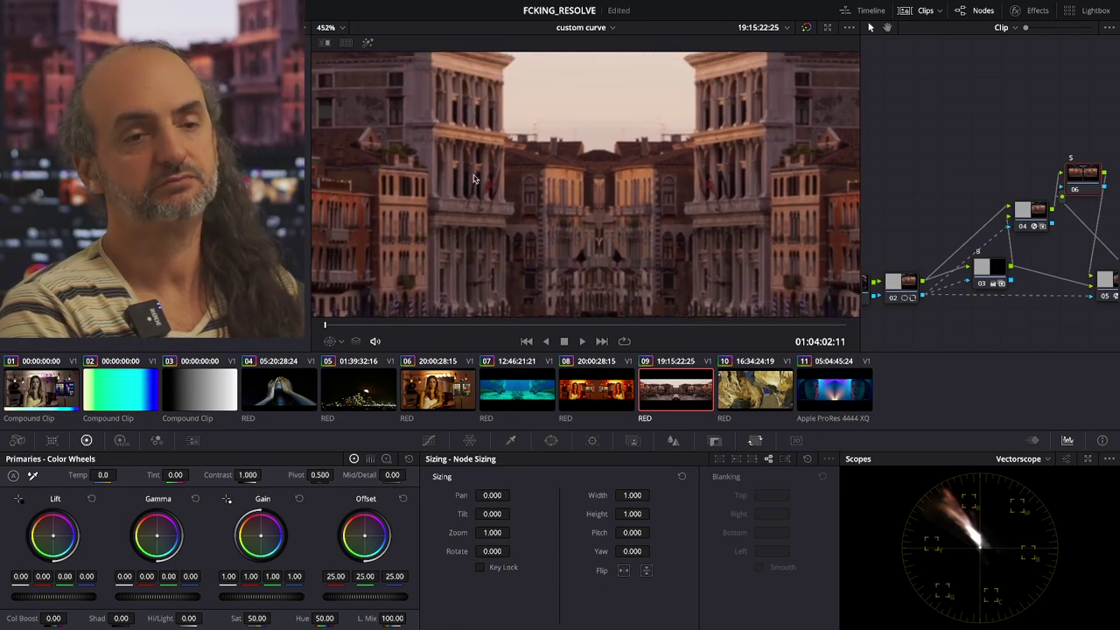
{"action": "left_click_drag", "start_coordinate": [518, 99], "coordinate": [478, 119]}
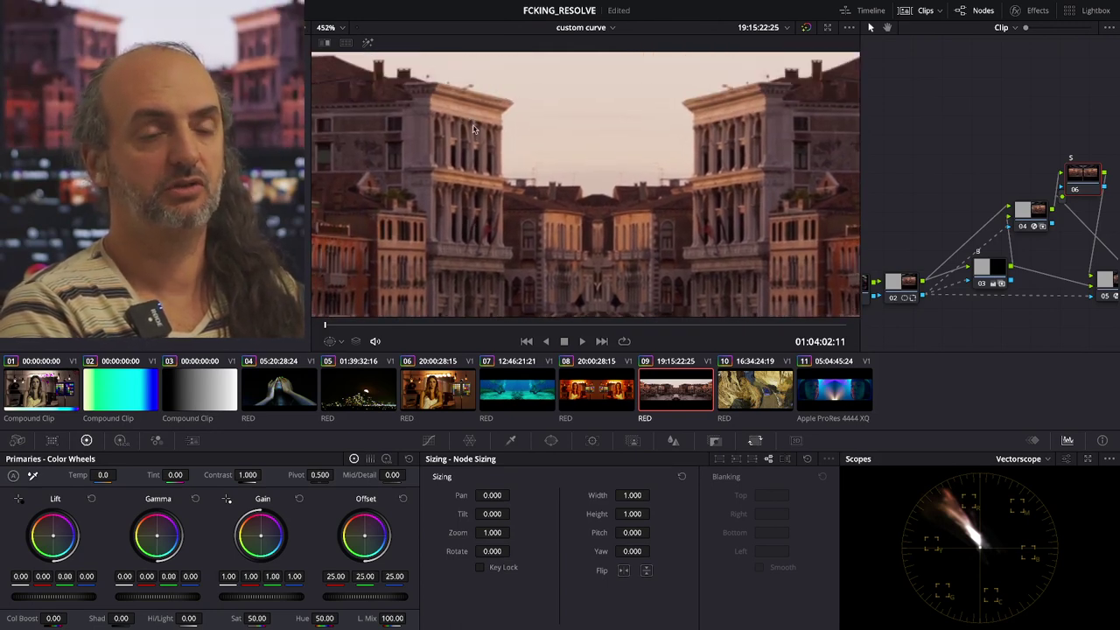
{"action": "scroll", "coordinate": [575, 251], "scroll_direction": "down", "scroll_amount": 3}
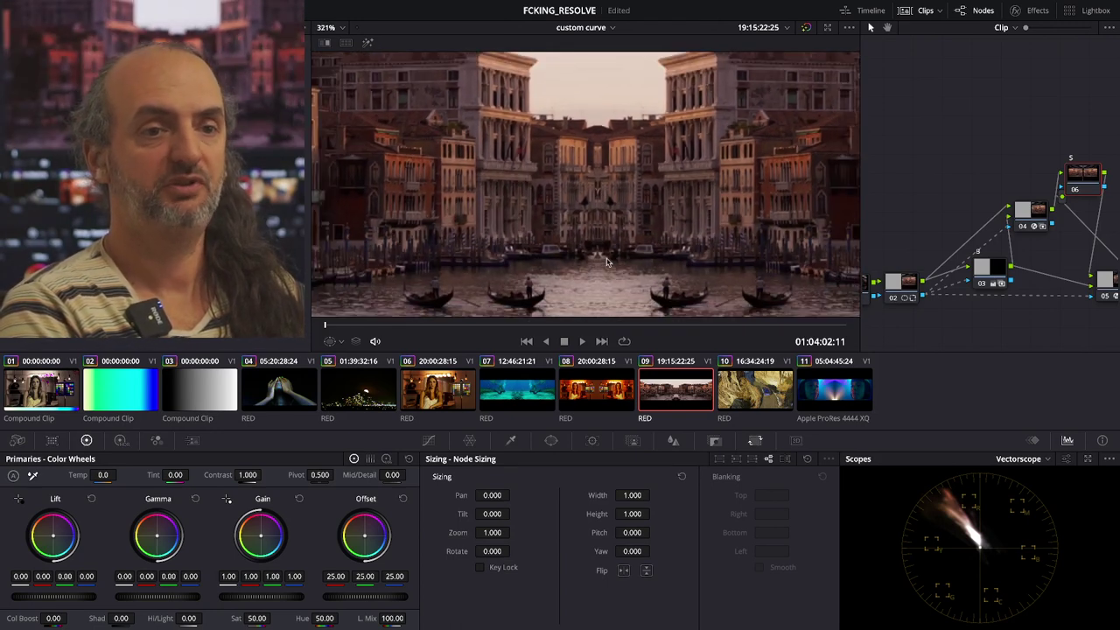
{"action": "left_click_drag", "start_coordinate": [601, 268], "coordinate": [572, 259]}
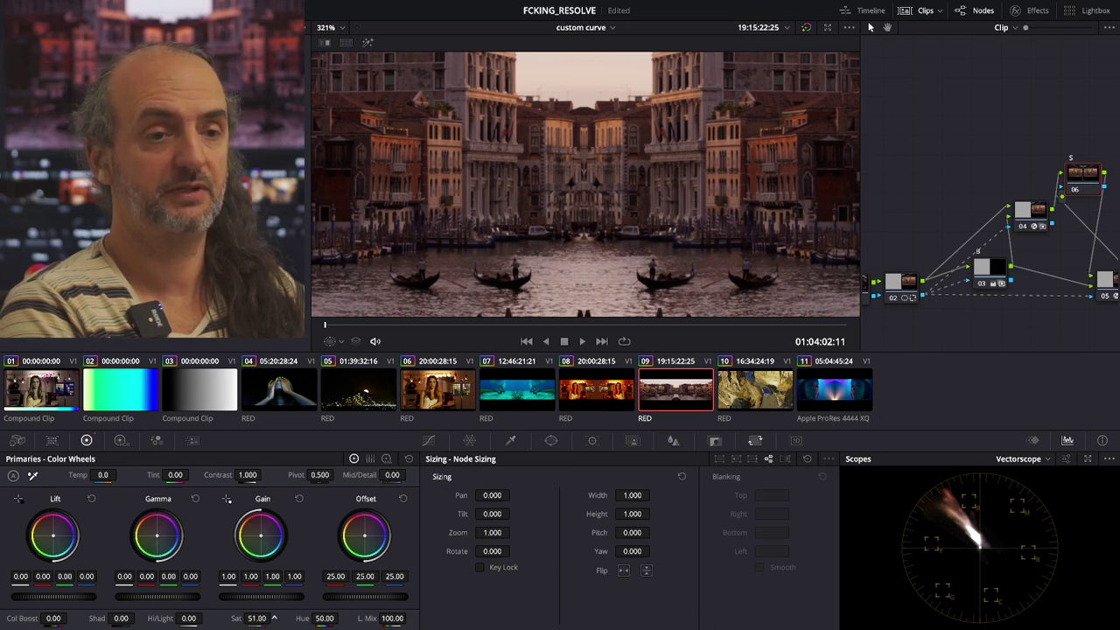
{"action": "double_click", "coordinate": [273, 618]}
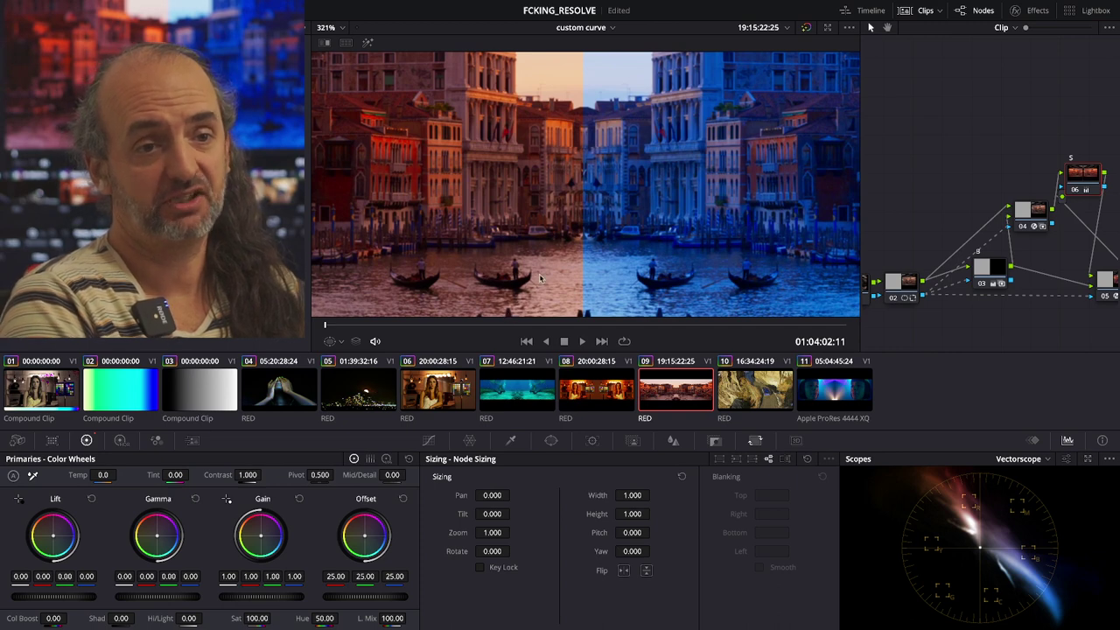
{"action": "scroll", "coordinate": [729, 139], "scroll_direction": "down", "scroll_amount": 3}
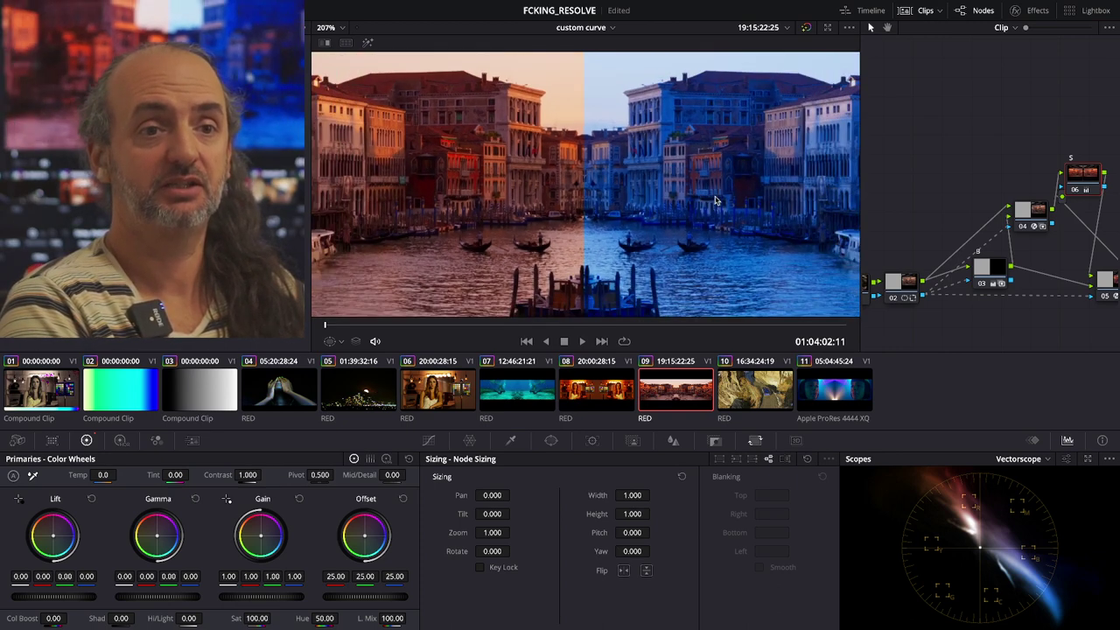
Reset clip 09's node S saturation and raise it to 98.60.
{"action": "double_click", "coordinate": [245, 617]}
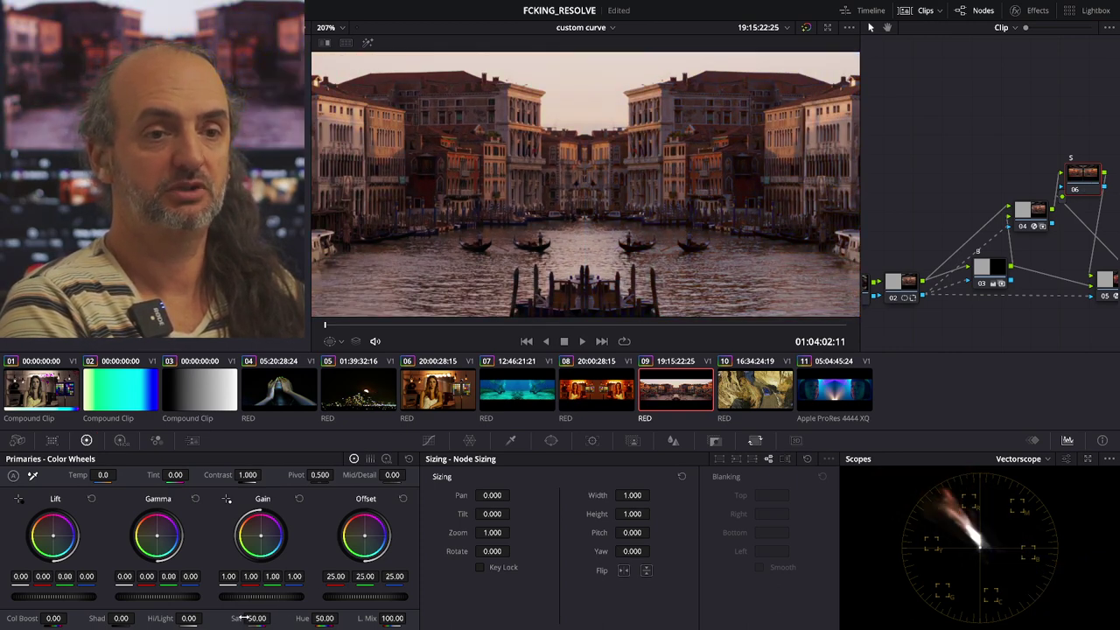
{"action": "mouse_move", "coordinate": [256, 618]}
{"action": "left_mouse_down"}
{"action": "mouse_move", "coordinate": [273, 618]}
{"action": "mouse_move", "coordinate": [256, 617]}
{"action": "left_mouse_up"}
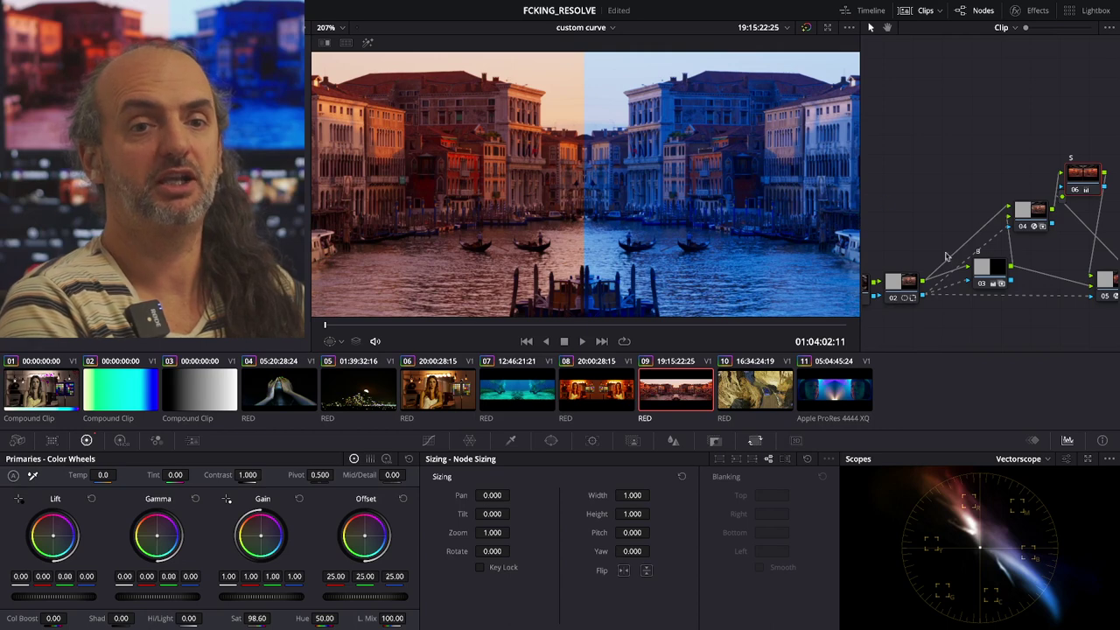
Pull node B's Offset balance on clip 09 back toward neutral and set node S's saturation to 100.00.
{"action": "left_click", "coordinate": [994, 269]}
{"action": "left_click_drag", "start_coordinate": [974, 279], "coordinate": [978, 284]}
{"action": "left_click_drag", "start_coordinate": [369, 538], "coordinate": [367, 536]}
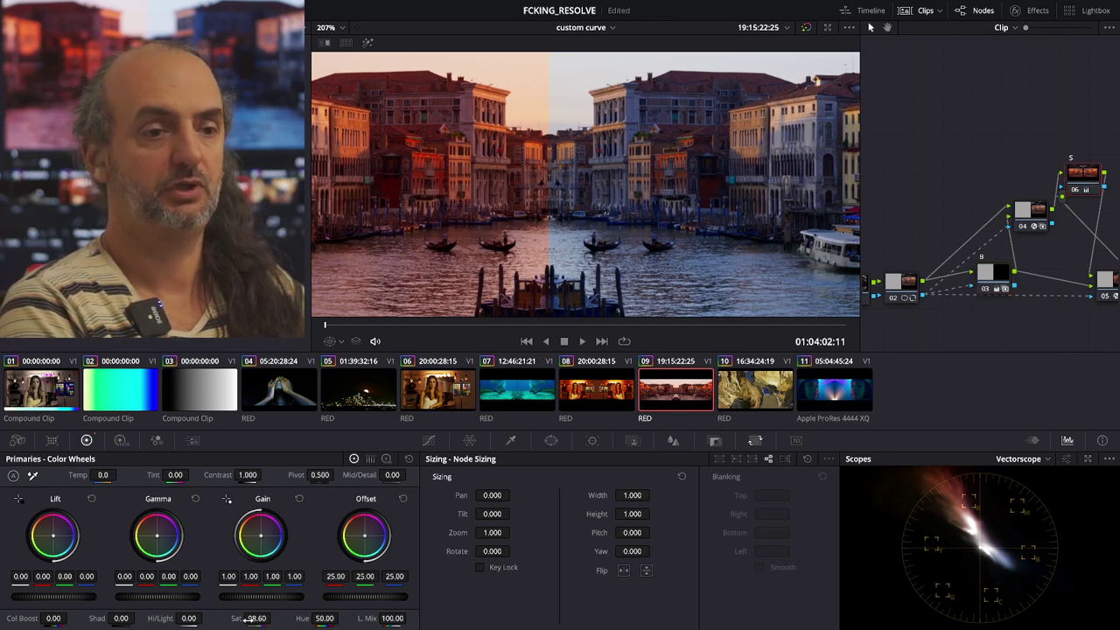
{"action": "left_click_drag", "start_coordinate": [256, 618], "coordinate": [273, 617]}
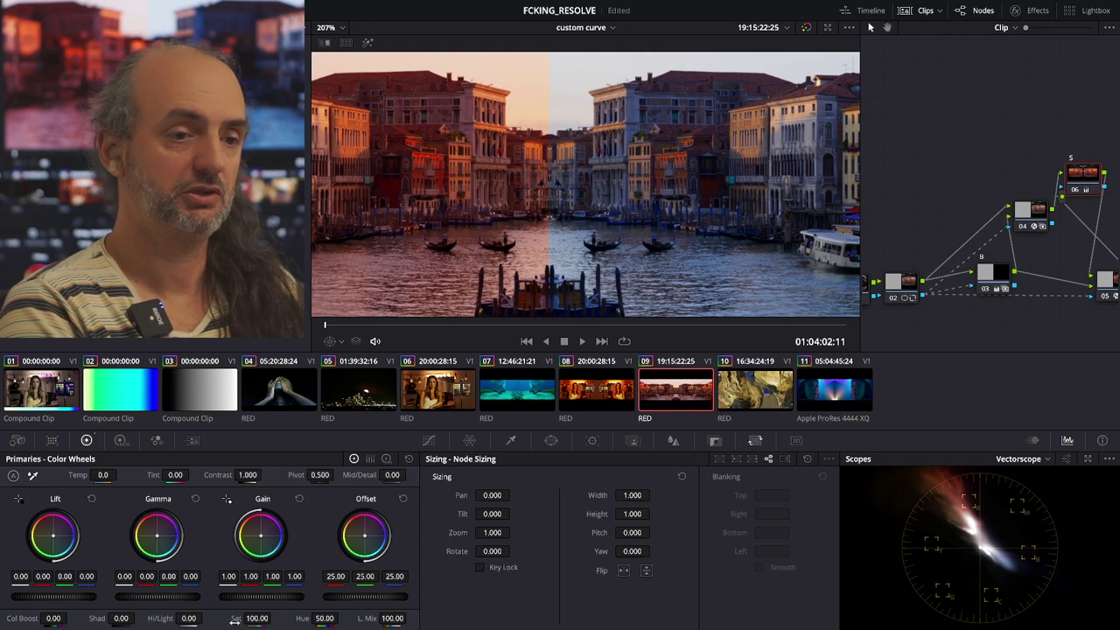
Reset node S's saturation to its default and lower its contrast to 0.000 on the mirrored canal shot.
{"action": "double_click", "coordinate": [254, 617]}
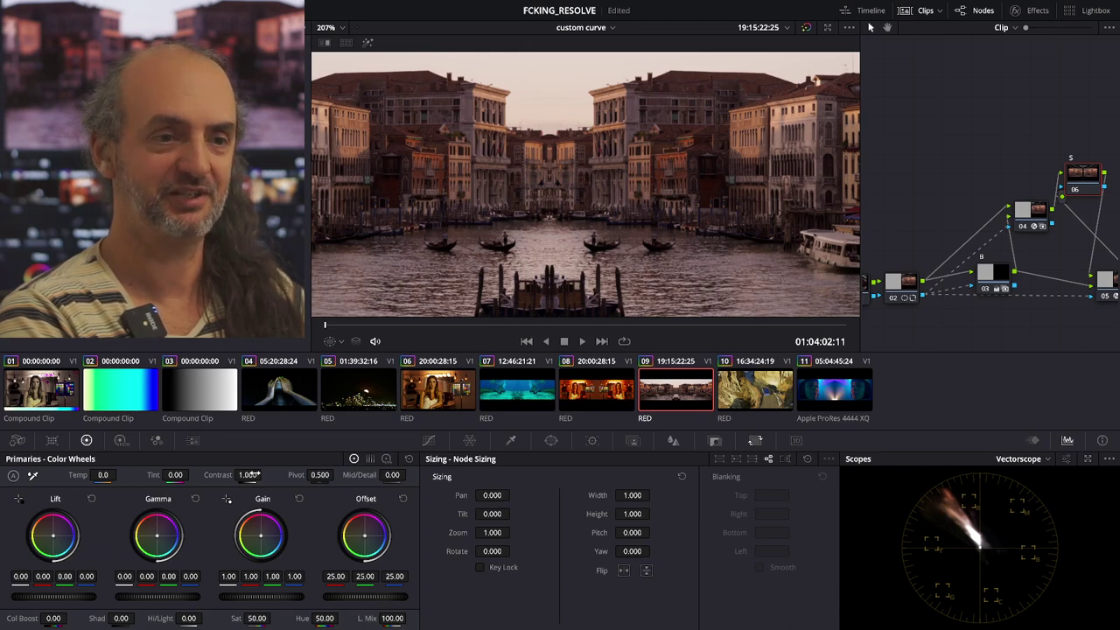
{"action": "left_click_drag", "start_coordinate": [252, 474], "coordinate": [264, 474]}
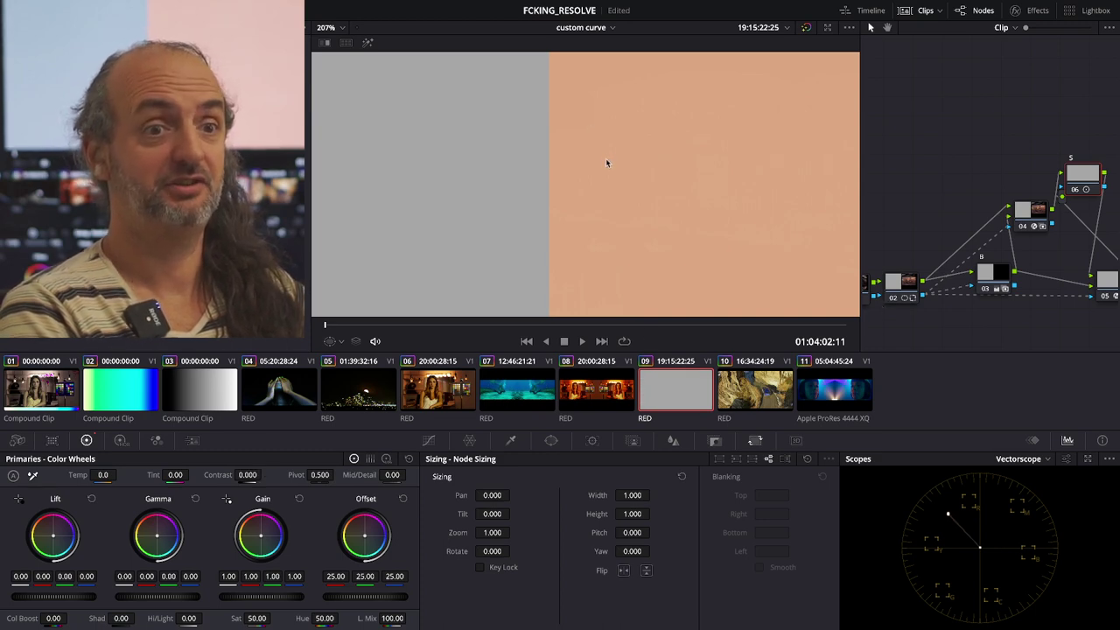
{"action": "scroll", "coordinate": [605, 159], "scroll_direction": "down", "scroll_amount": 5}
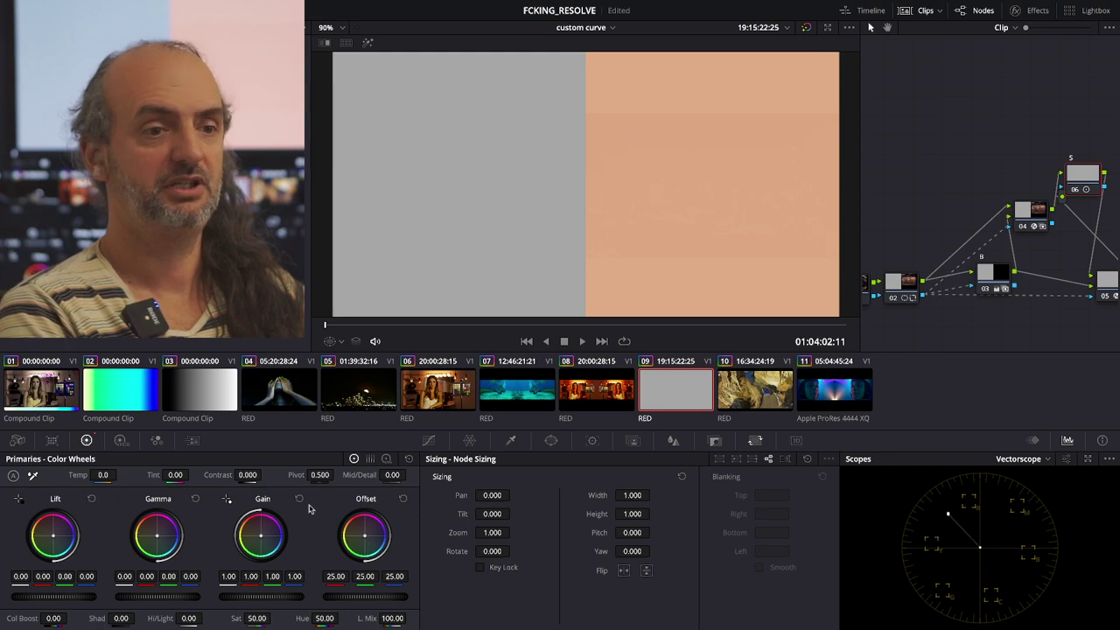
Set node S's pivot to 0.435, then reset its contrast and raise it to 1.318.
{"action": "left_click_drag", "start_coordinate": [302, 476], "coordinate": [298, 483]}
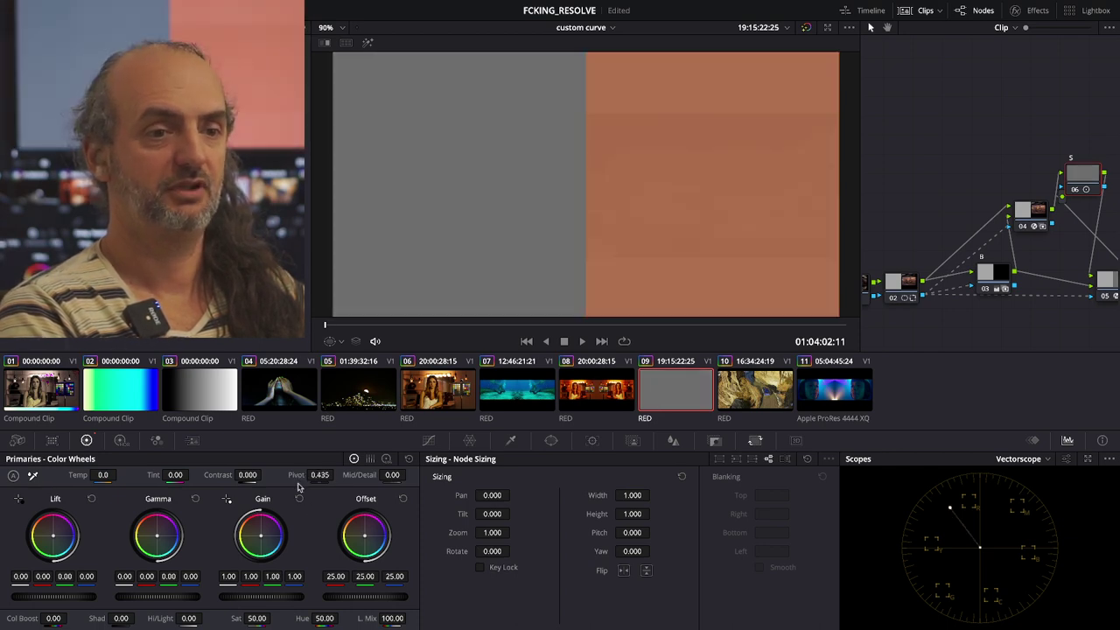
{"action": "double_click", "coordinate": [276, 477]}
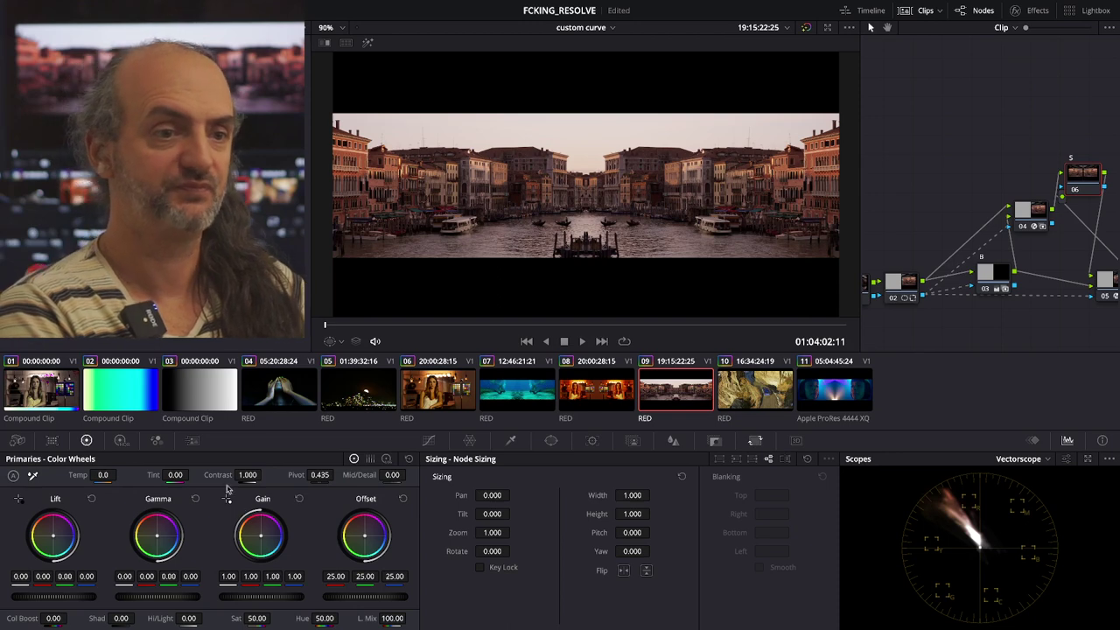
{"action": "left_click_drag", "start_coordinate": [247, 475], "coordinate": [264, 475]}
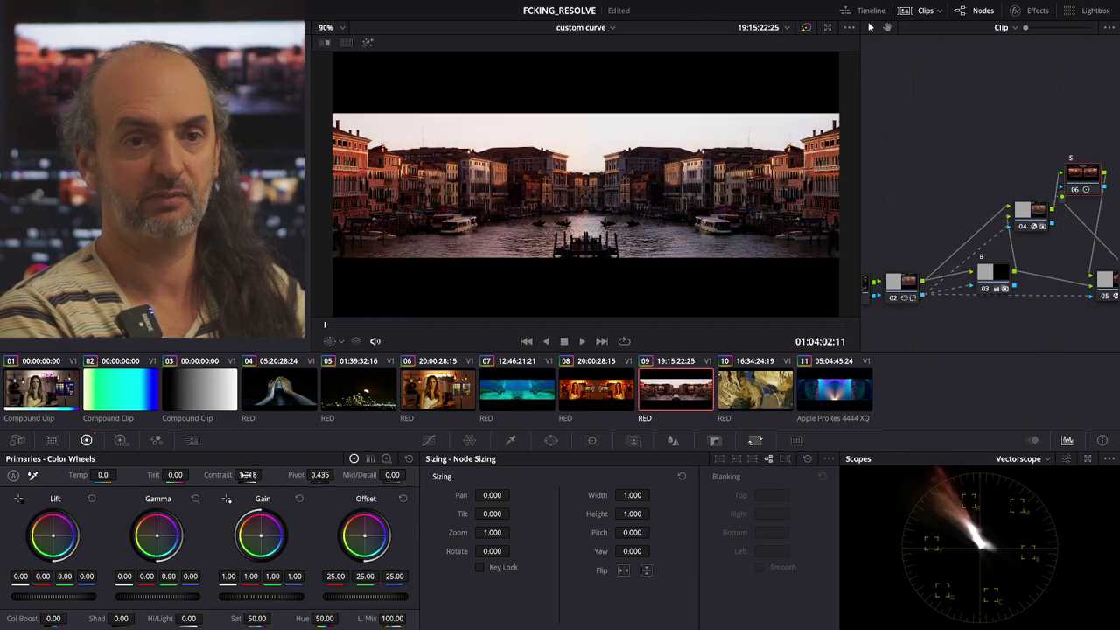
Hide the clip thumbnails and the node graph and enlarge the mirrored canal image to 147% in the viewer.
{"action": "left_click", "coordinate": [924, 10]}
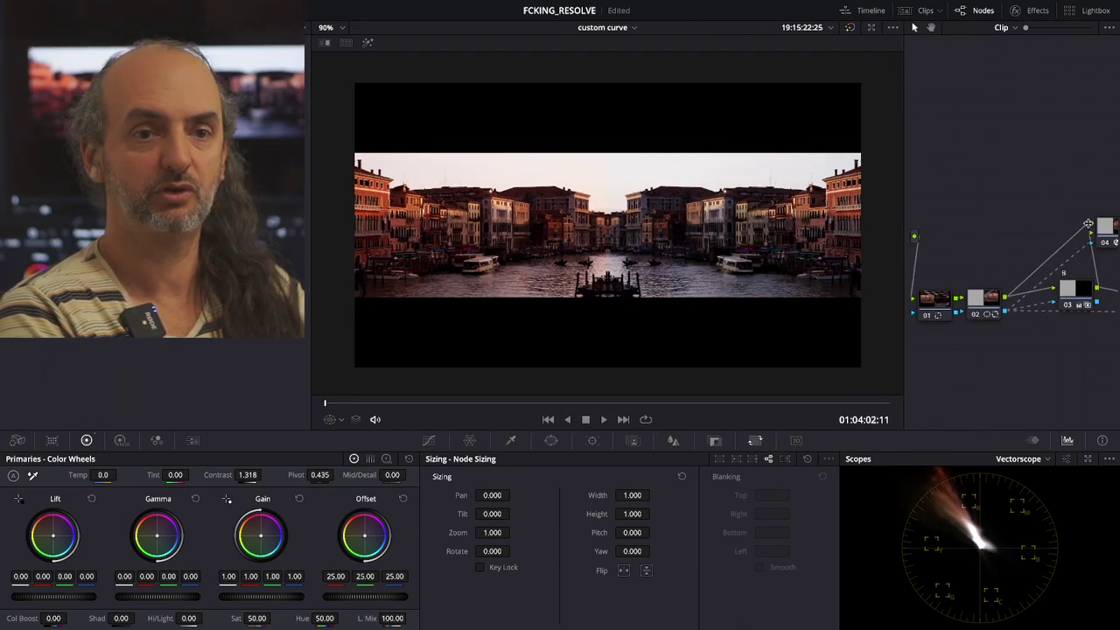
{"action": "scroll", "coordinate": [634, 233], "scroll_direction": "up", "scroll_amount": 2}
{"action": "scroll", "coordinate": [634, 233], "scroll_direction": "down", "scroll_amount": 1}
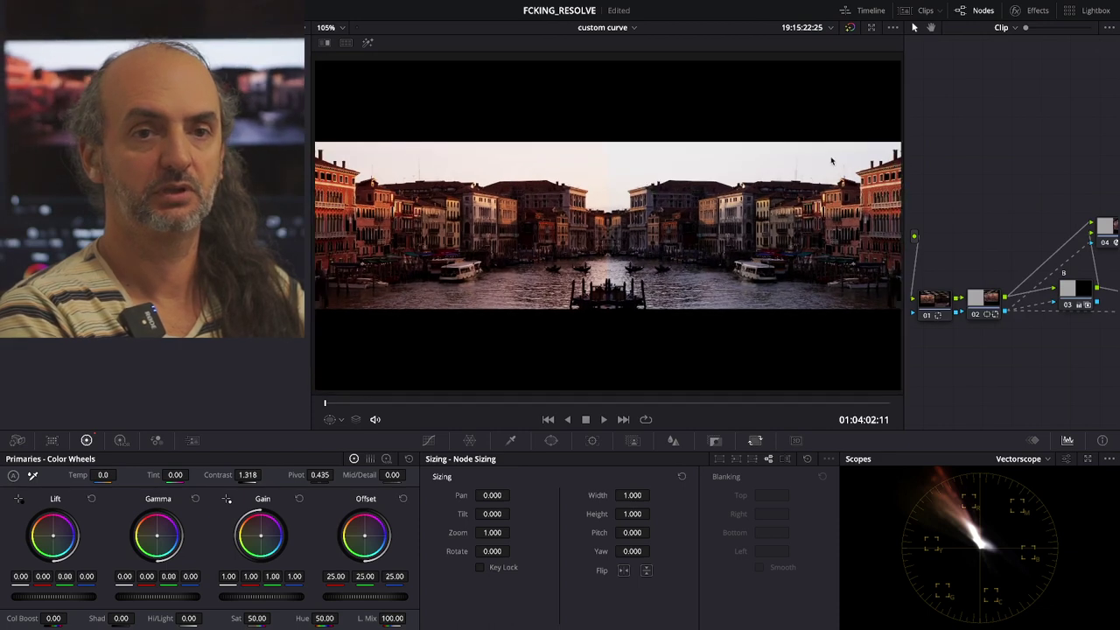
{"action": "left_click", "coordinate": [988, 10]}
{"action": "scroll", "coordinate": [881, 217], "scroll_direction": "up", "scroll_amount": 4}
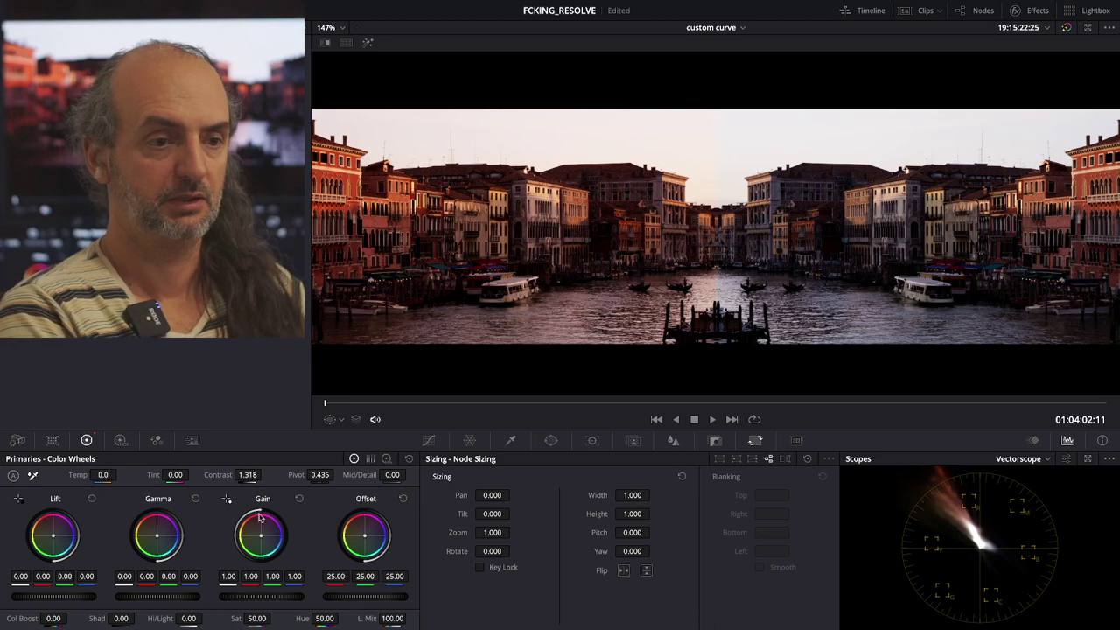
Push node S's contrast up to 1.504 and ease it back to 1.396 to compare the two halves.
{"action": "mouse_move", "coordinate": [248, 474]}
{"action": "left_mouse_down"}
{"action": "mouse_move", "coordinate": [264, 474]}
{"action": "mouse_move", "coordinate": [236, 475]}
{"action": "left_mouse_up"}
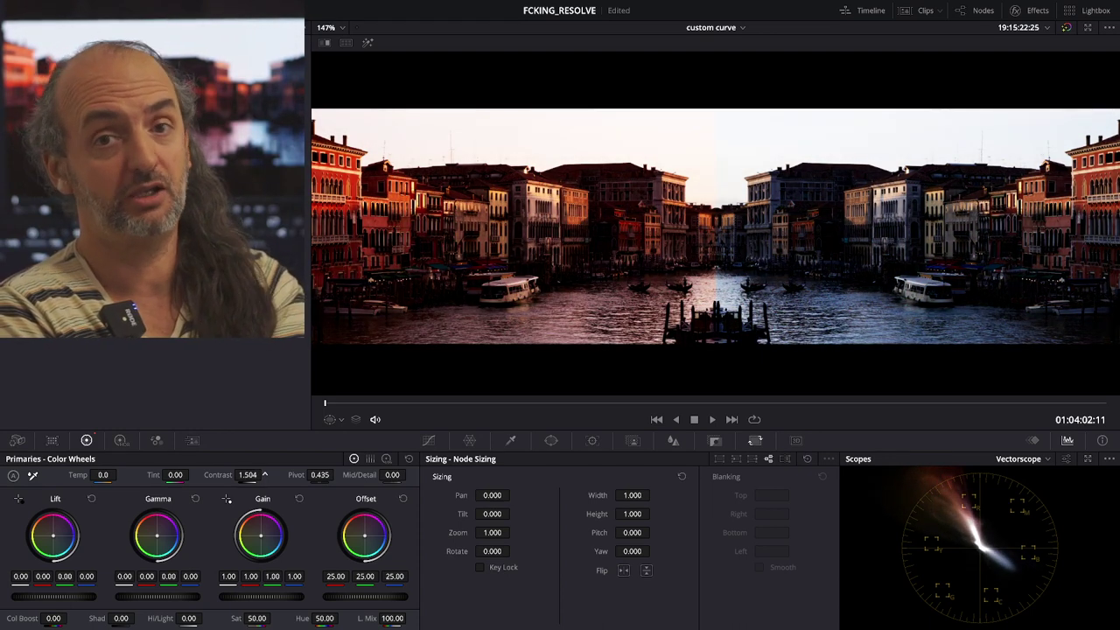
{"action": "left_click_drag", "start_coordinate": [247, 474], "coordinate": [240, 474]}
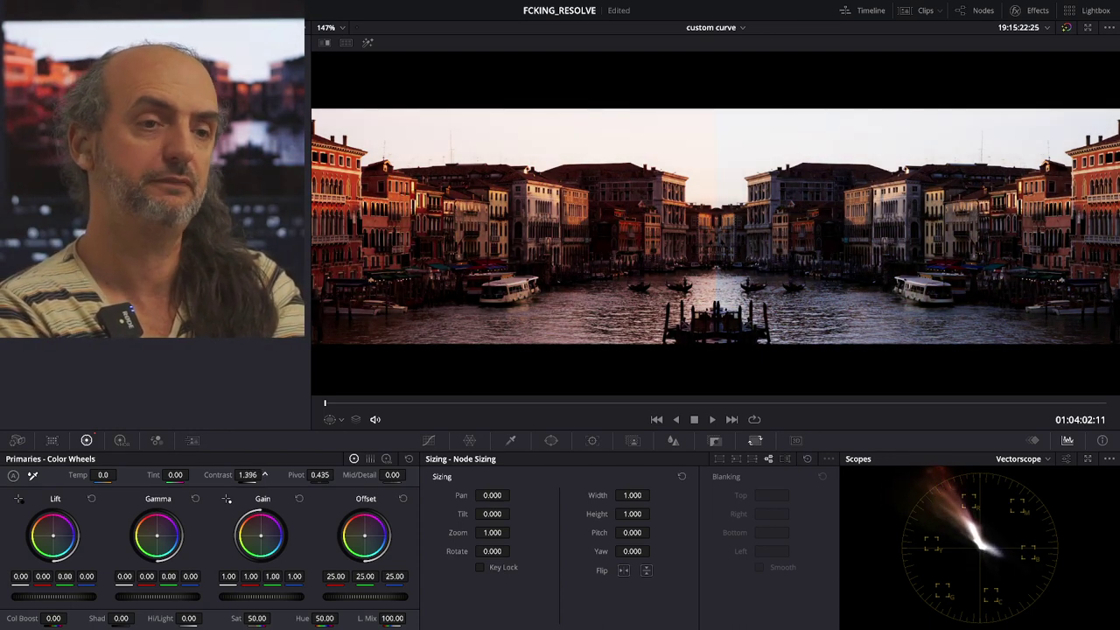